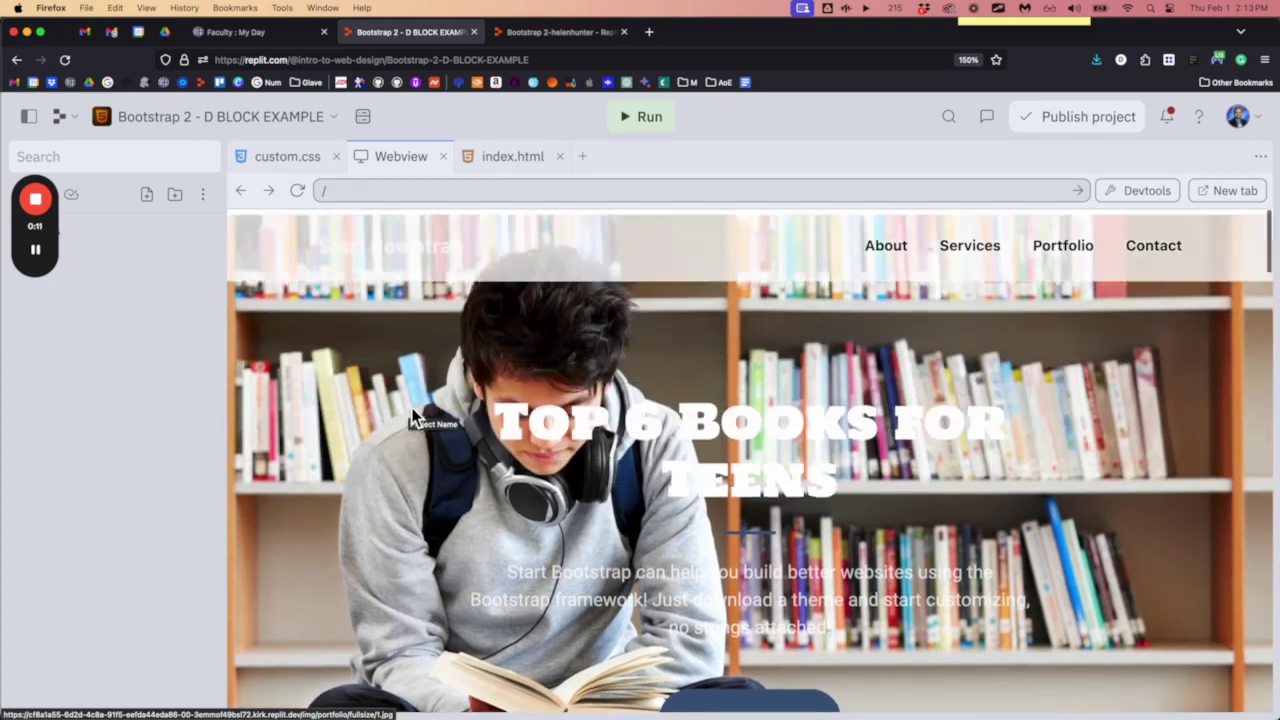
- Review the Top 6 Books for Teens page preview from its main heading down to the portfolio image grid
{"action": "left_click_drag", "start_coordinate": [494, 400], "coordinate": [890, 514]}
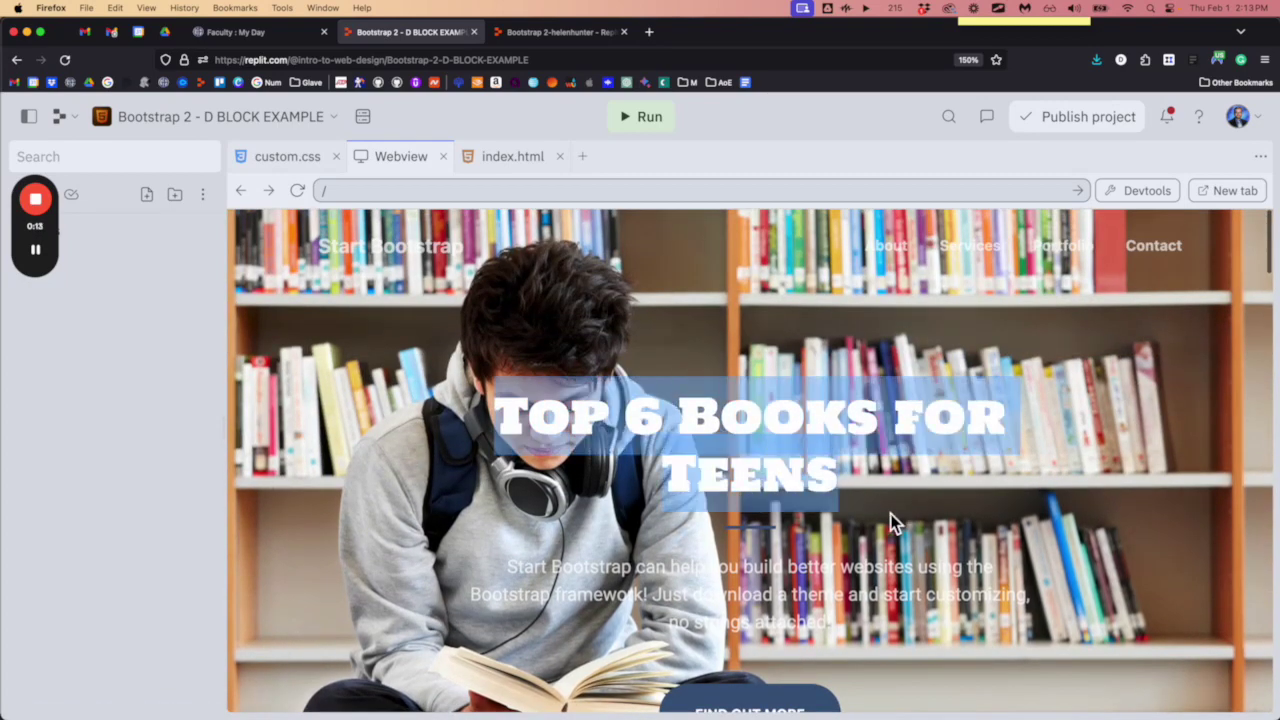
{"action": "scroll", "coordinate": [817, 431], "scroll_direction": "down", "scroll_amount": 10}
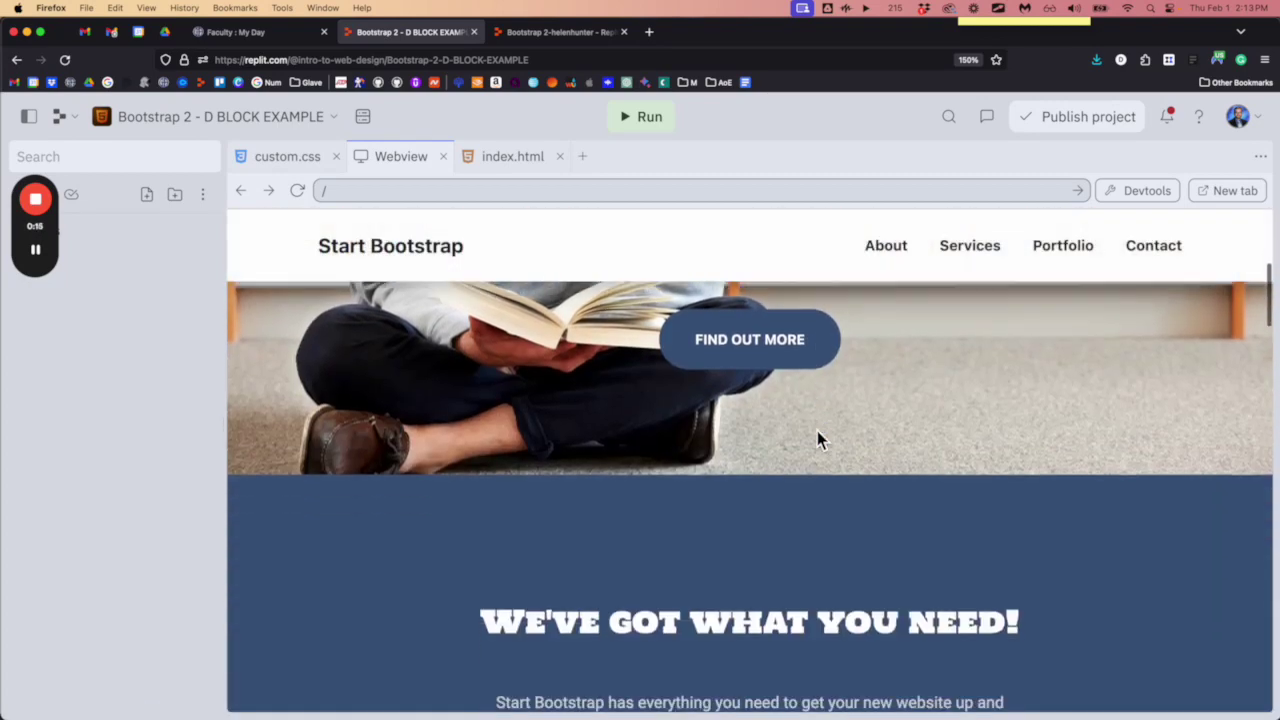
{"action": "scroll", "coordinate": [817, 441], "scroll_direction": "down", "scroll_amount": 8}
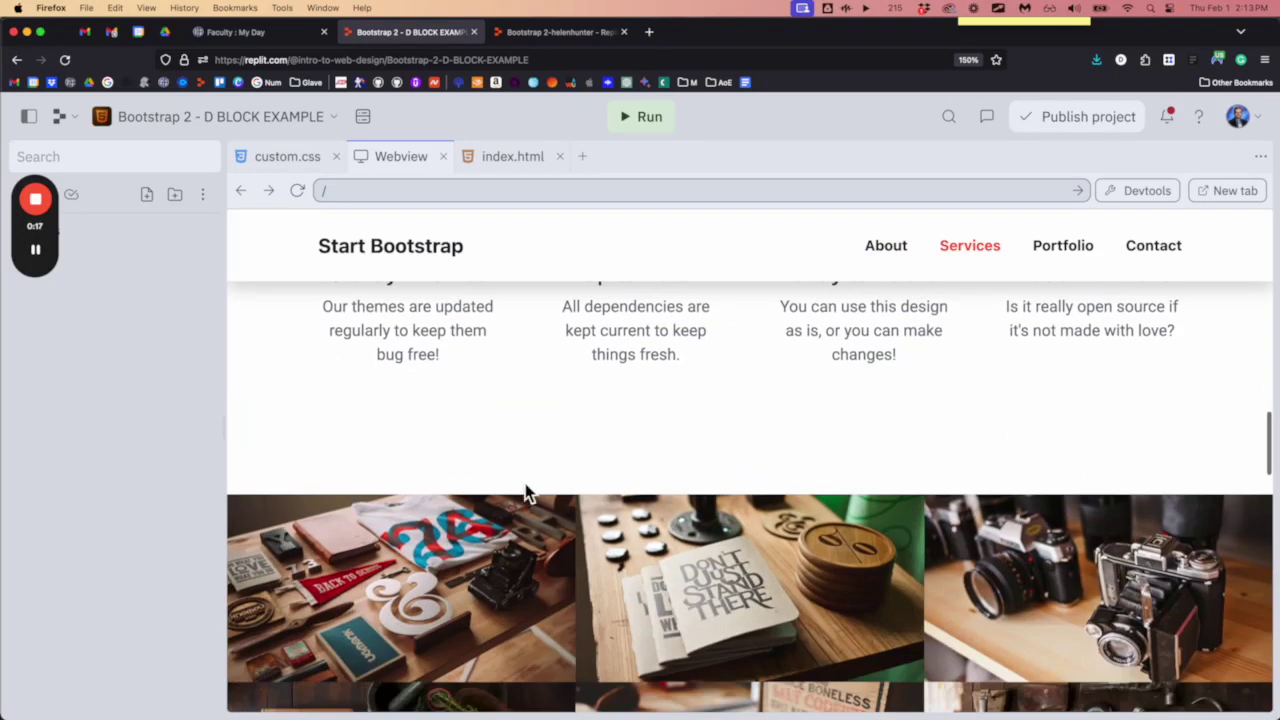
{"action": "scroll", "coordinate": [560, 483], "scroll_direction": "down", "scroll_amount": 3}
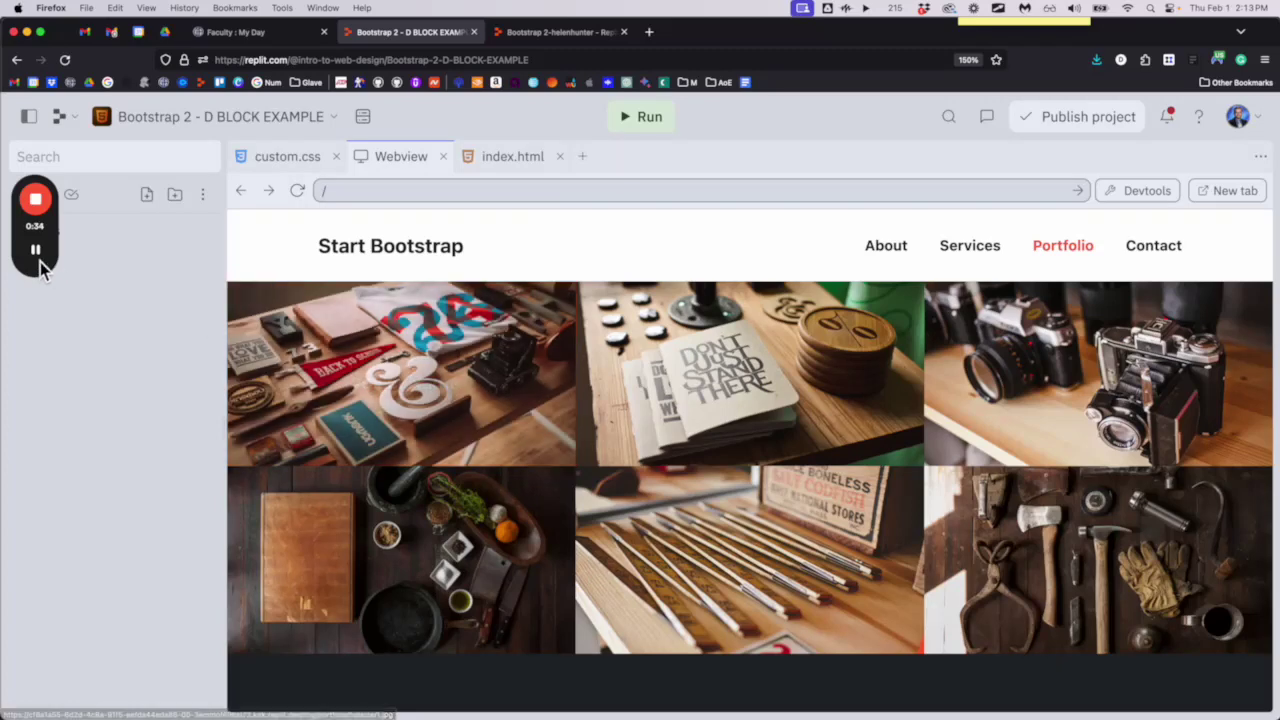
- Switch to Finder showing the Top 6 - D folder, and enlarge and reposition its window over the web preview
{"action": "key", "text": "super+Tab"}
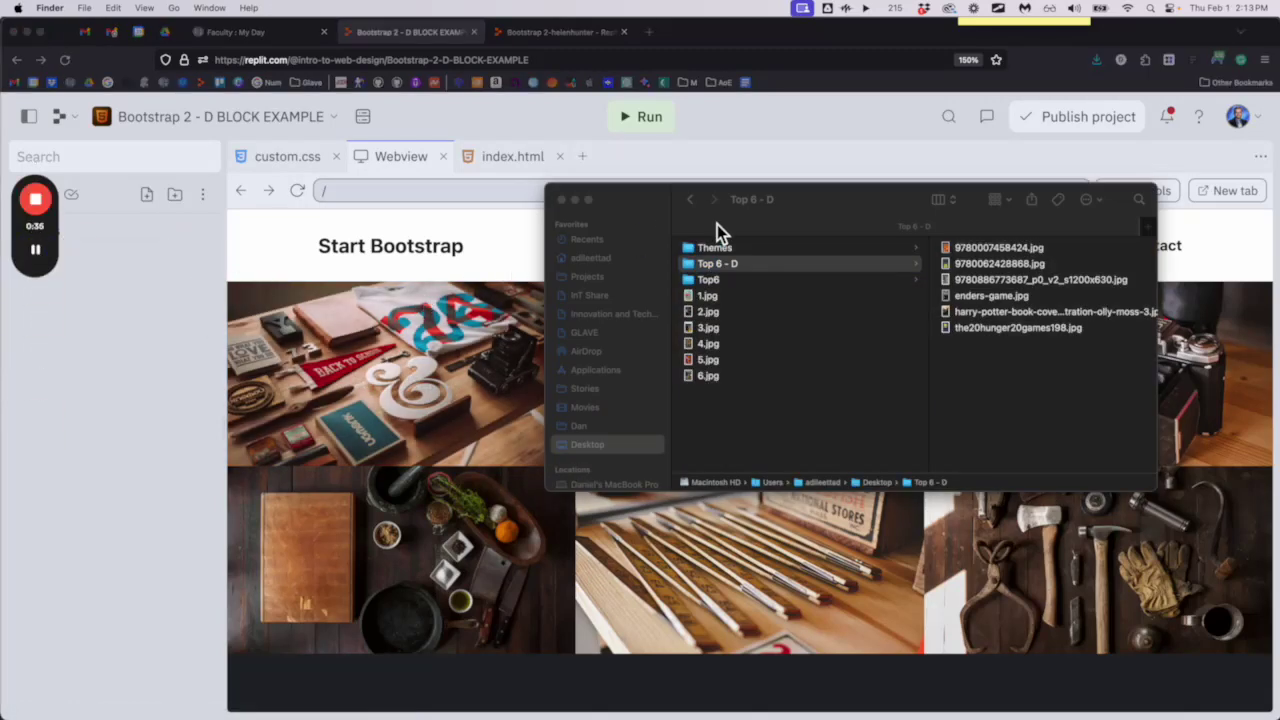
{"action": "left_click_drag", "start_coordinate": [831, 198], "coordinate": [710, 196]}
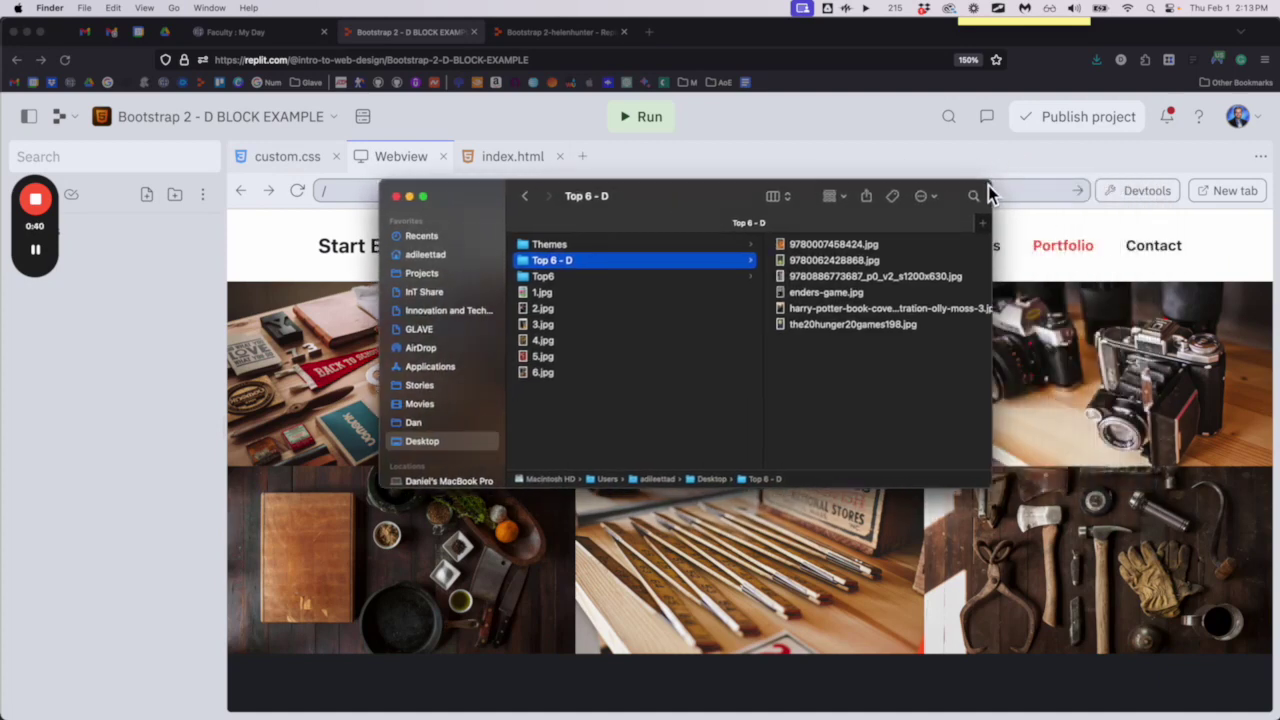
{"action": "left_click_drag", "start_coordinate": [991, 490], "coordinate": [1136, 564]}
{"action": "left_click_drag", "start_coordinate": [728, 210], "coordinate": [631, 210]}
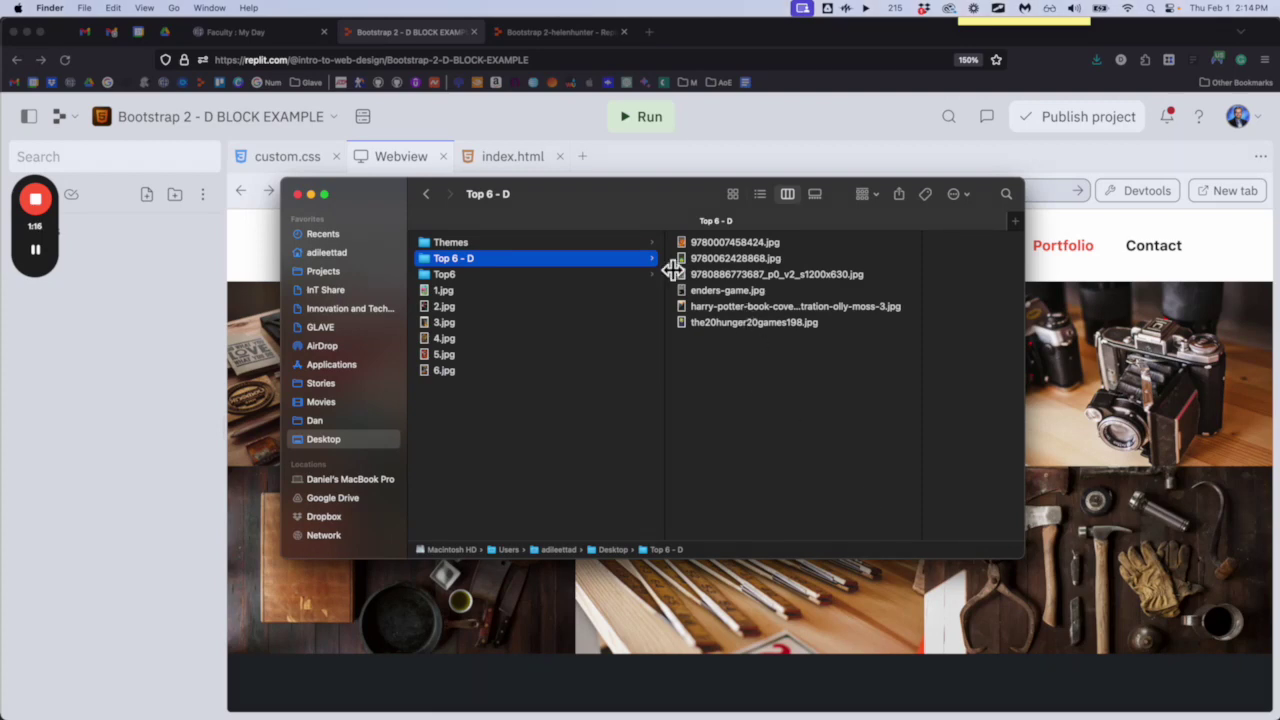
{"action": "left_click_drag", "start_coordinate": [641, 197], "coordinate": [548, 202]}
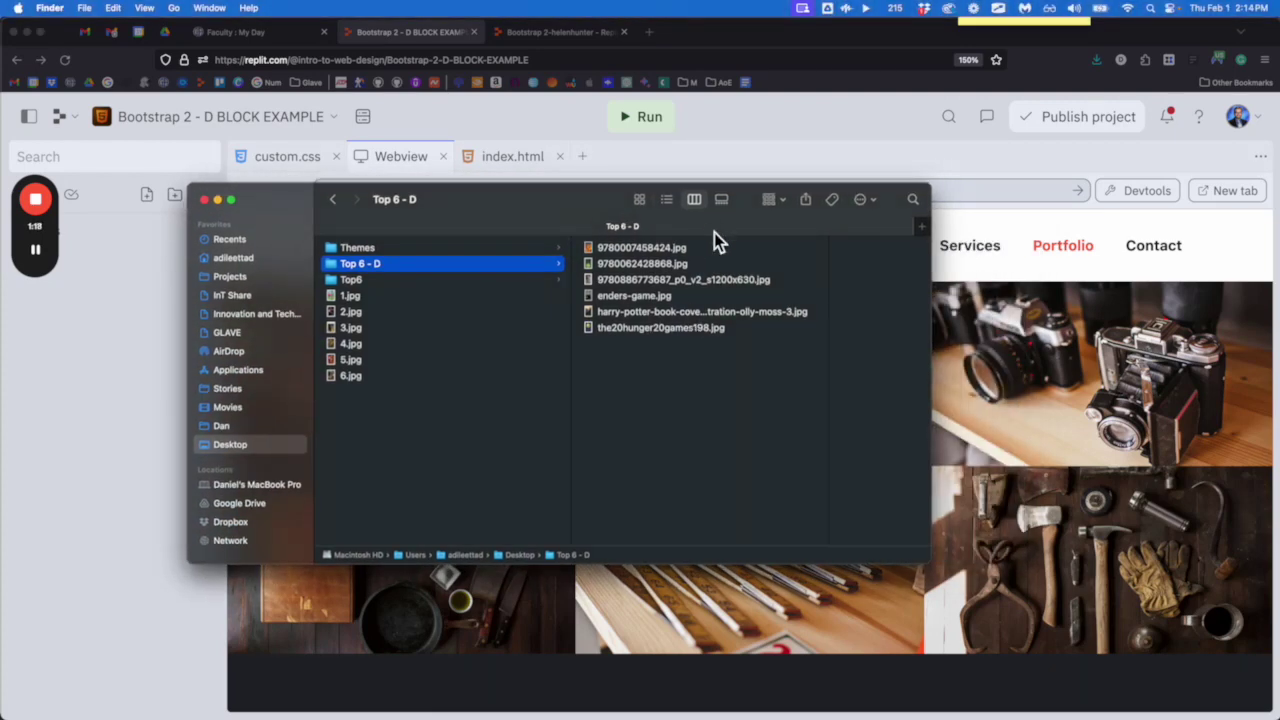
- Check the file sizes of 9780007458424.jpg and 9780062428868.jpg in their previews
{"action": "left_click", "coordinate": [635, 253]}
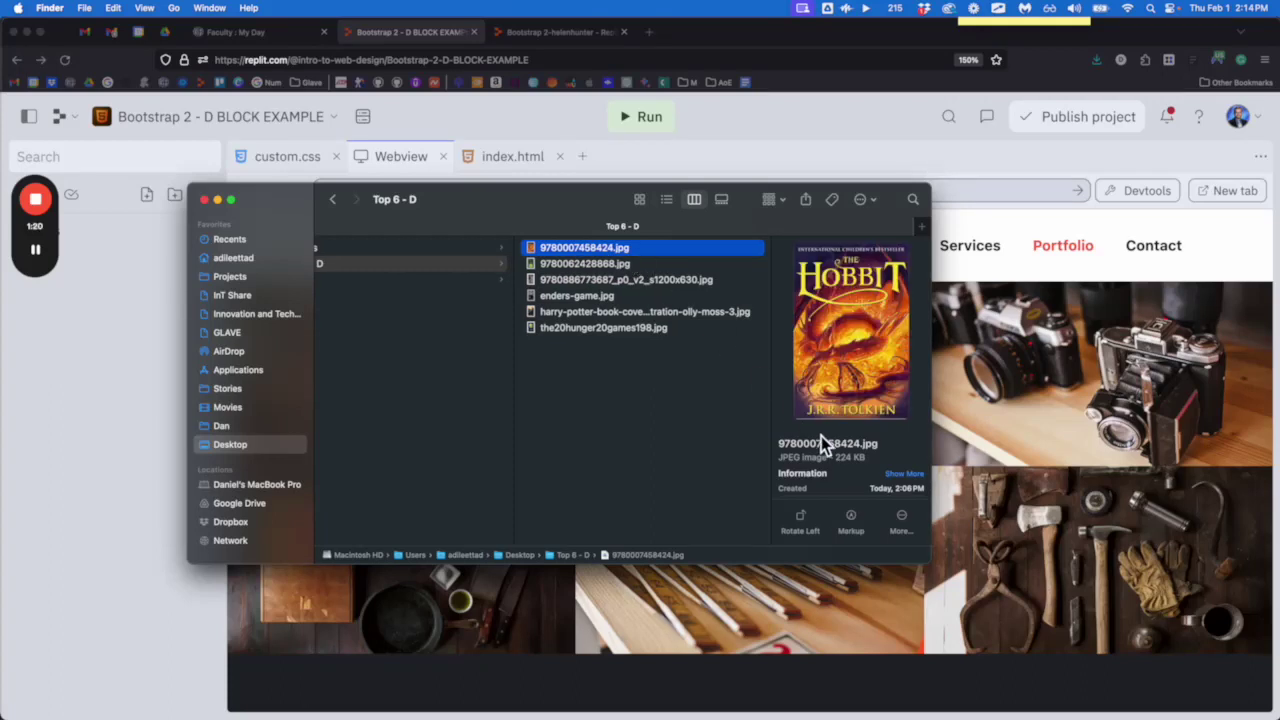
{"action": "left_click", "coordinate": [840, 468]}
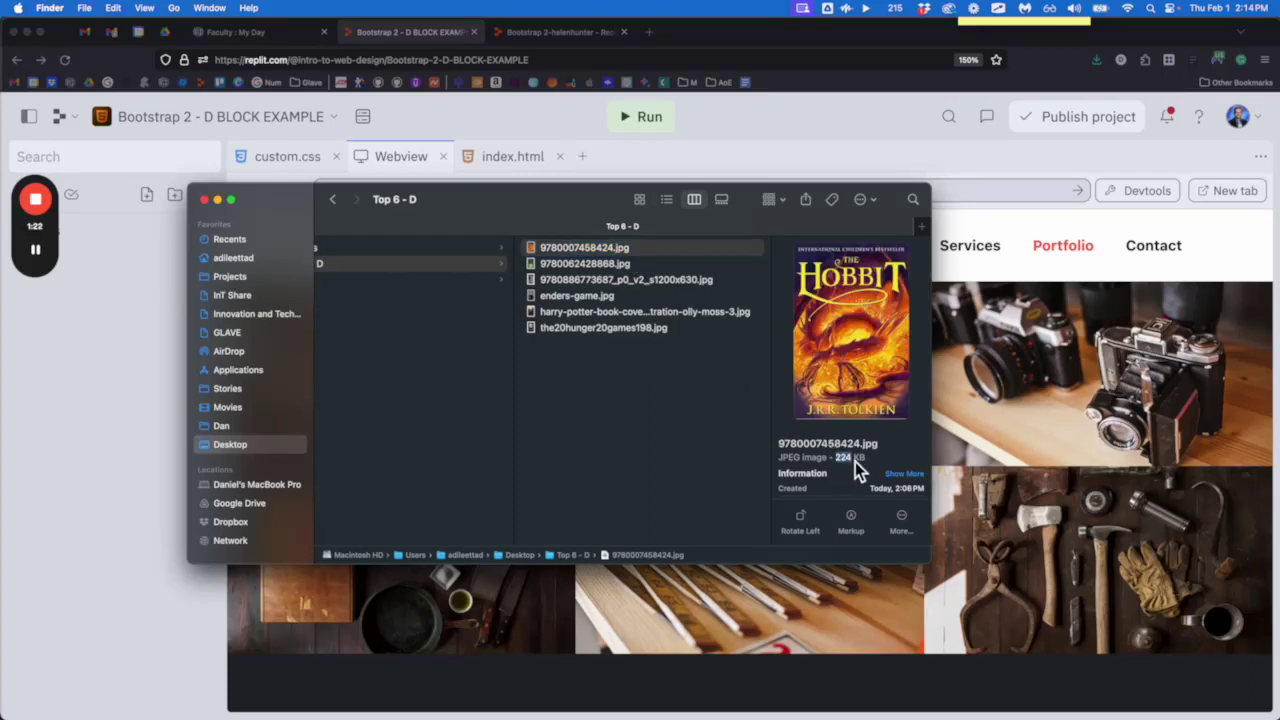
{"action": "left_click", "coordinate": [614, 268]}
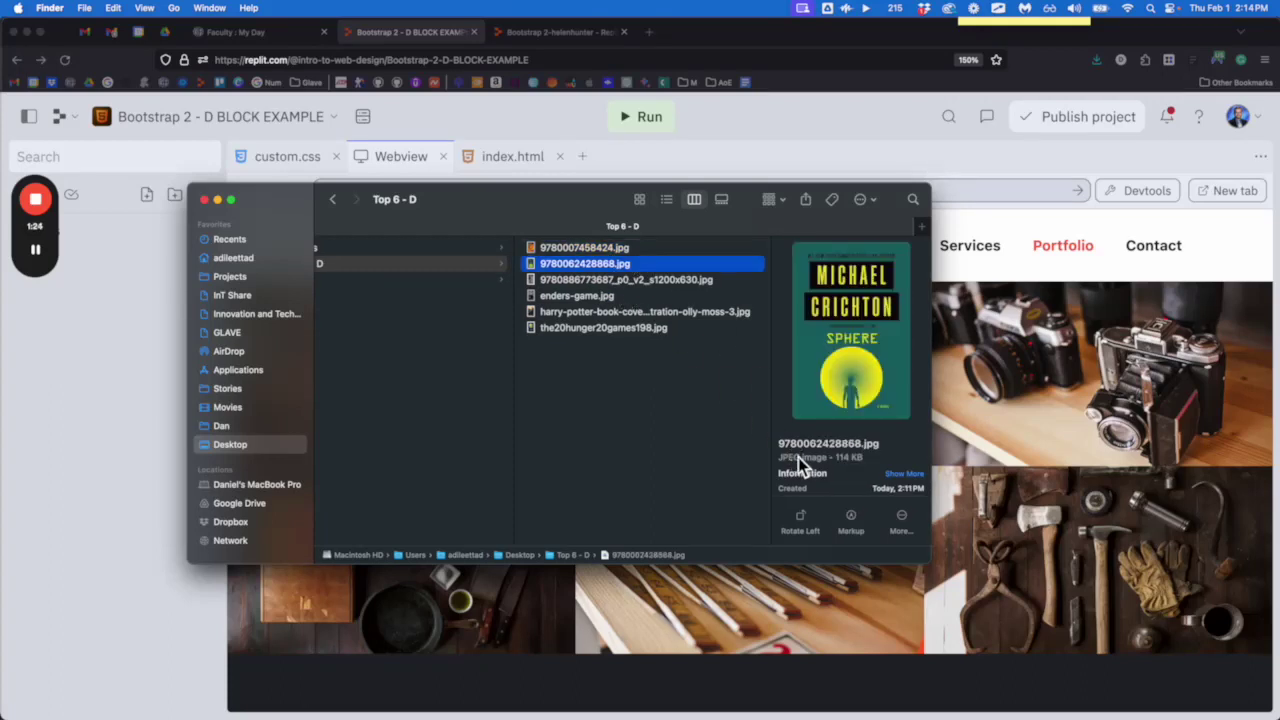
{"action": "left_click", "coordinate": [838, 466]}
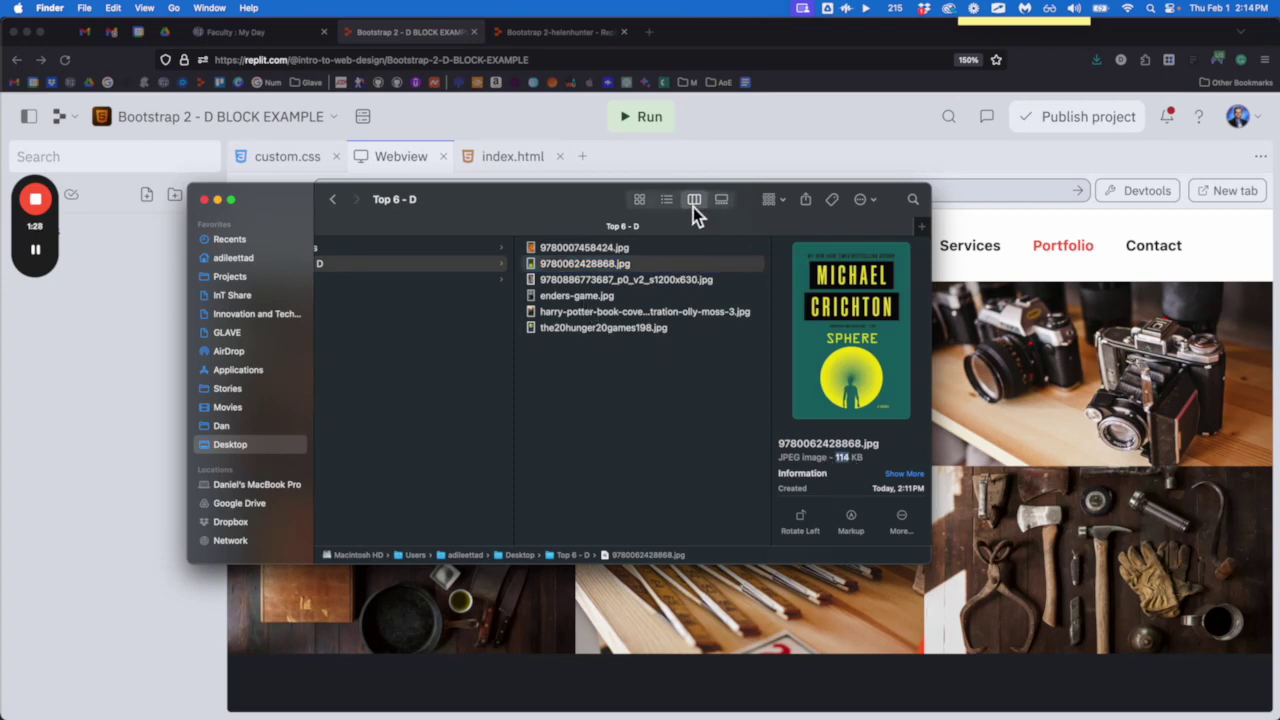
- Show the Top 6 - D folder as a list with file sizes and make the window taller
{"action": "left_click", "coordinate": [784, 206]}
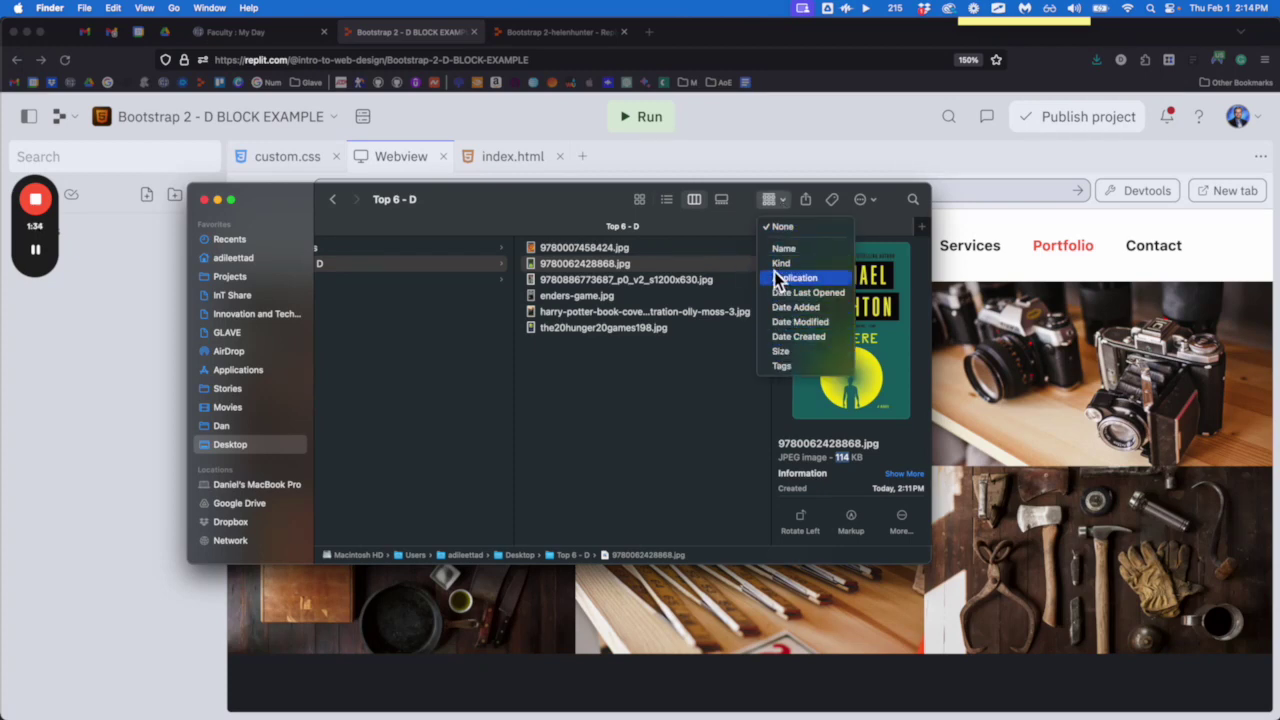
{"action": "left_click", "coordinate": [677, 202]}
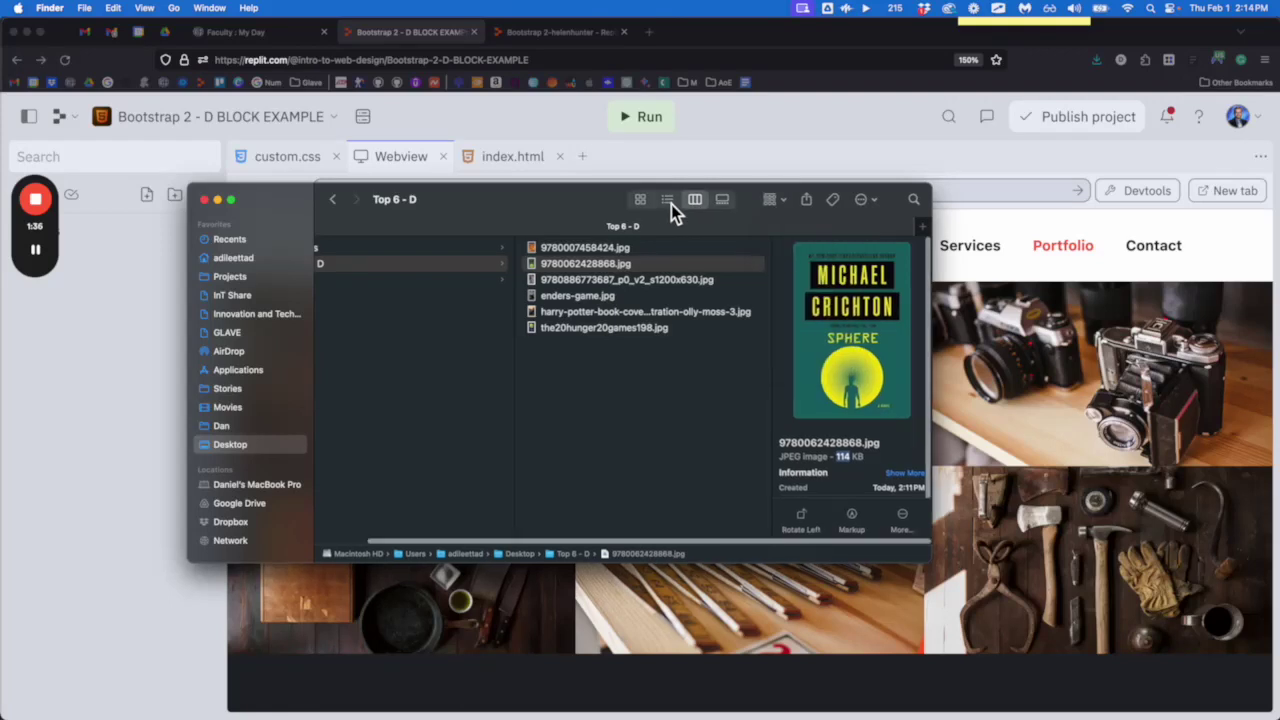
{"action": "double_click", "coordinate": [671, 204]}
{"action": "left_click", "coordinate": [617, 205]}
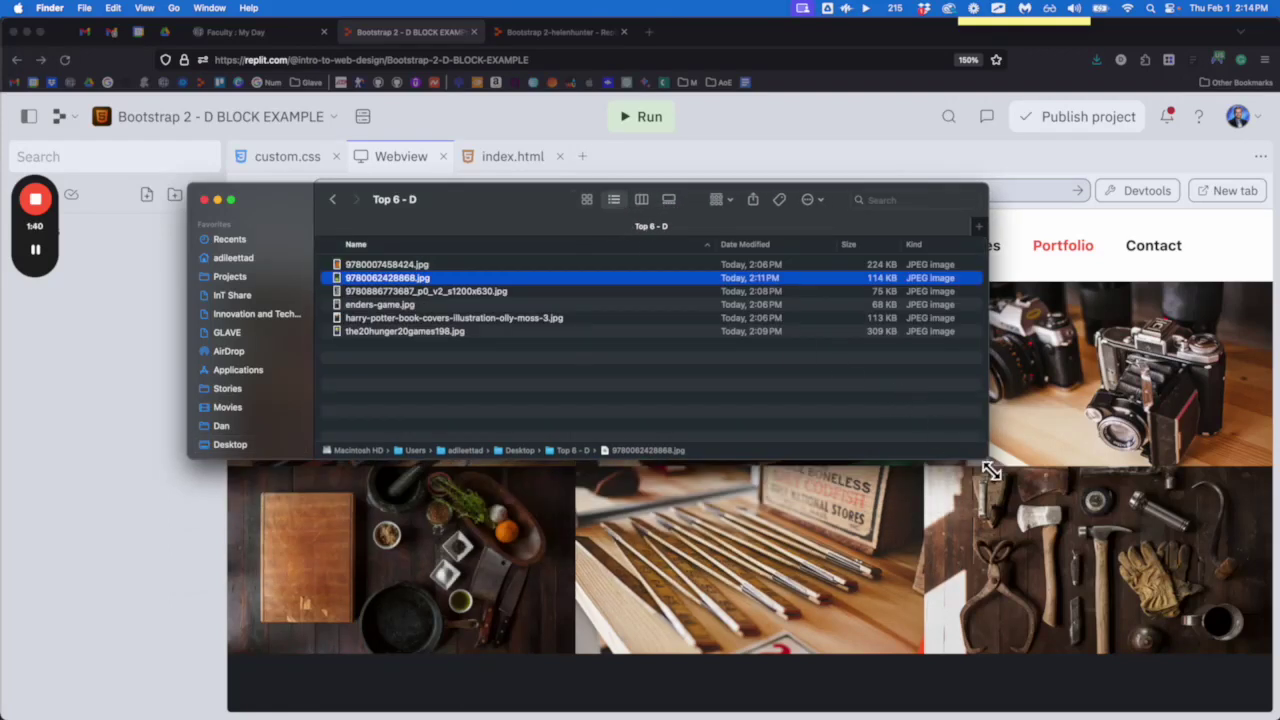
{"action": "left_click_drag", "start_coordinate": [988, 466], "coordinate": [986, 584]}
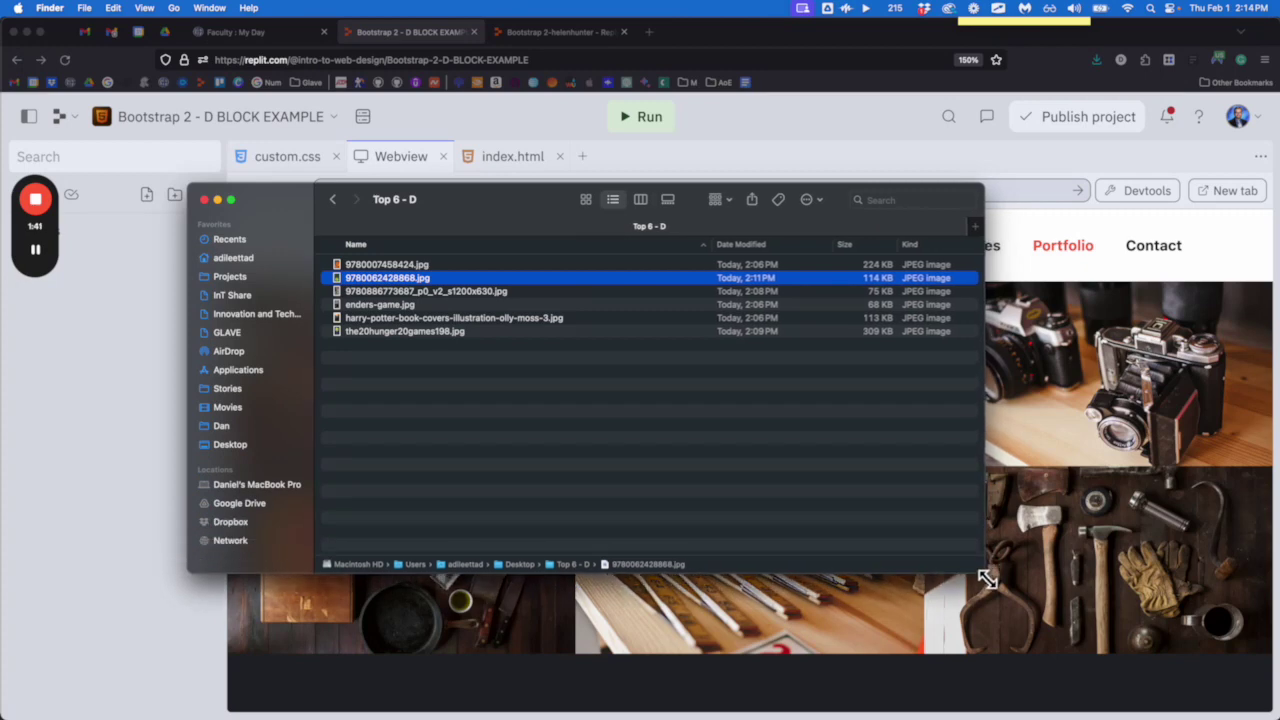
- Compare the small image files in the list and open enders-game.jpg with Adobe Photoshop 2024
{"action": "left_click", "coordinate": [867, 293]}
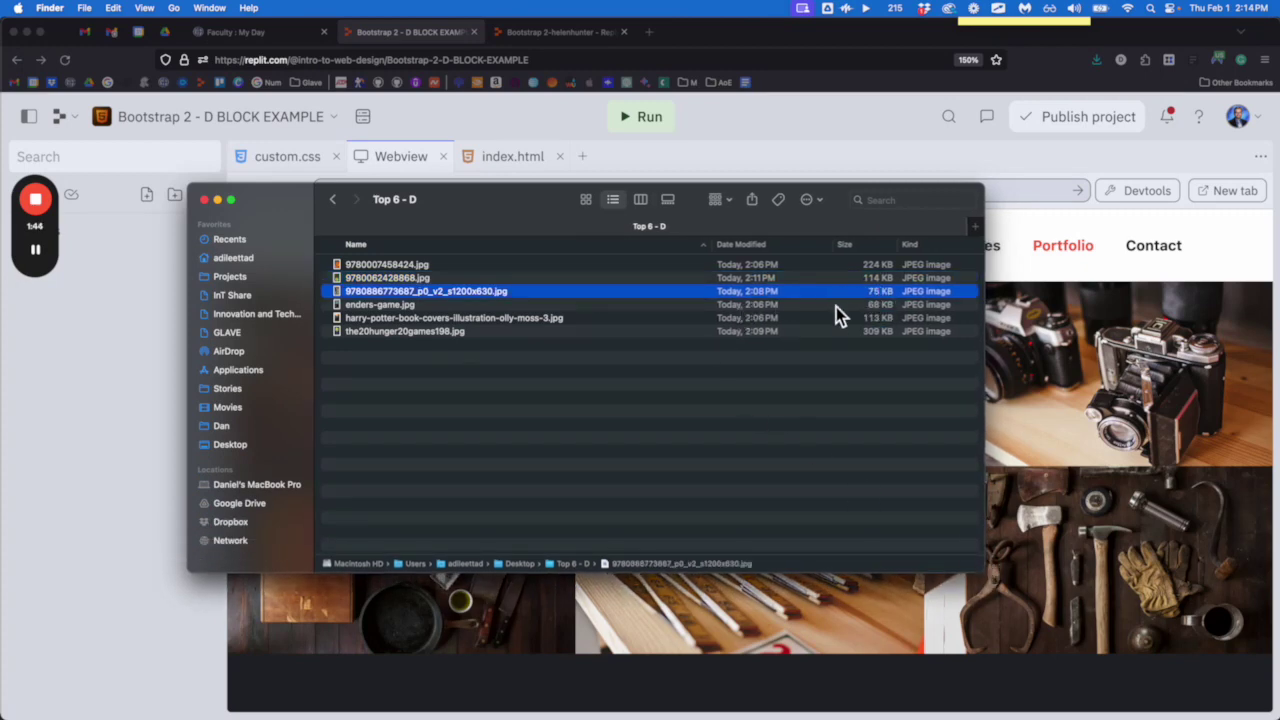
{"action": "left_click", "coordinate": [861, 306]}
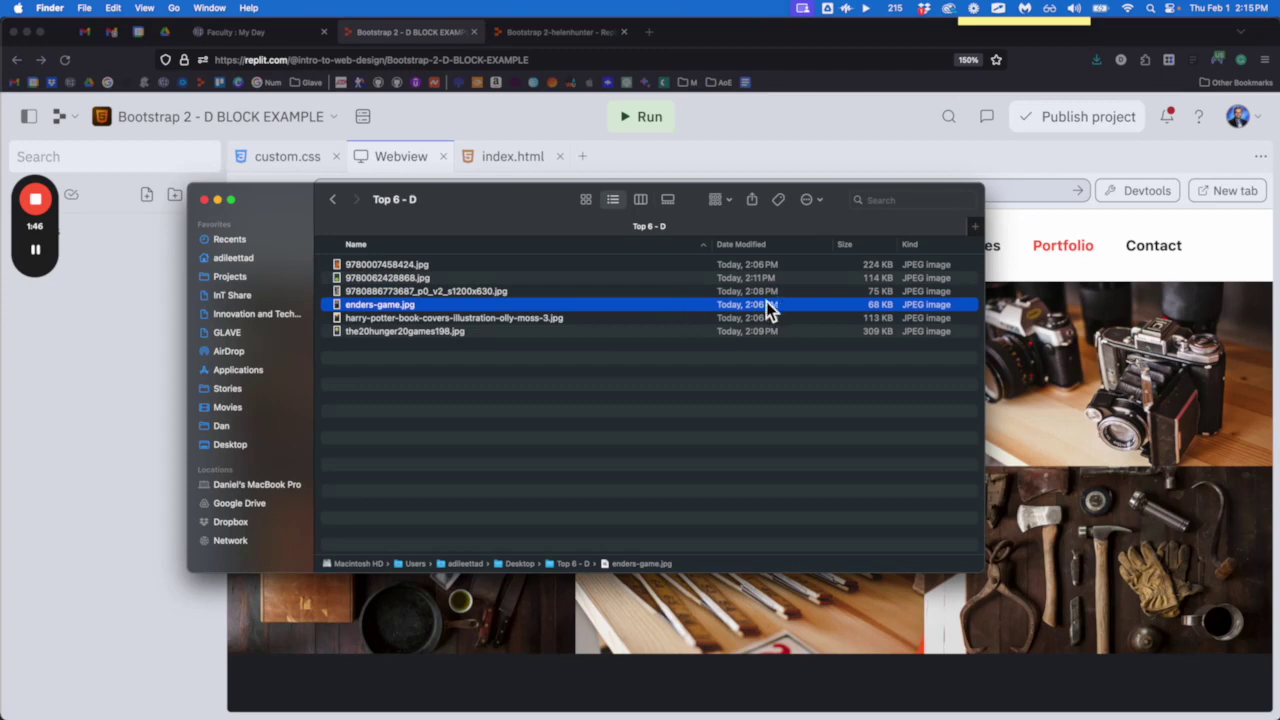
{"action": "right_click", "coordinate": [833, 308]}
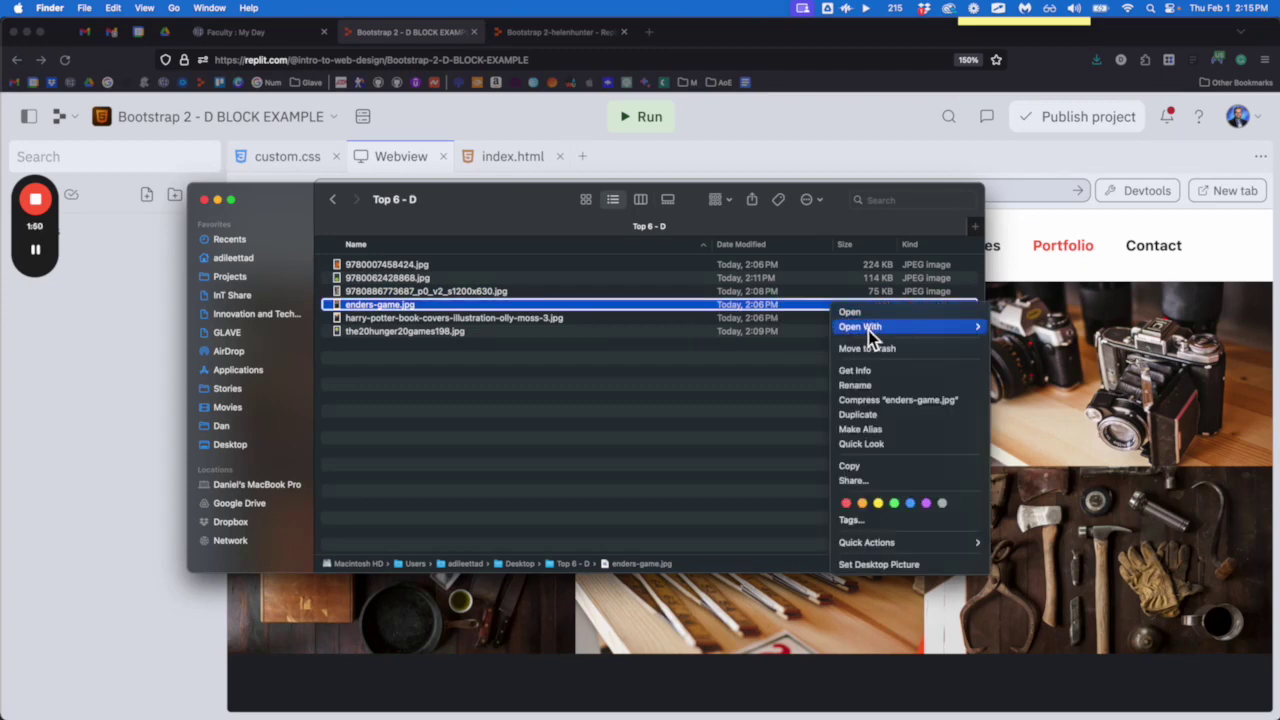
{"action": "mouse_move", "coordinate": [889, 327]}
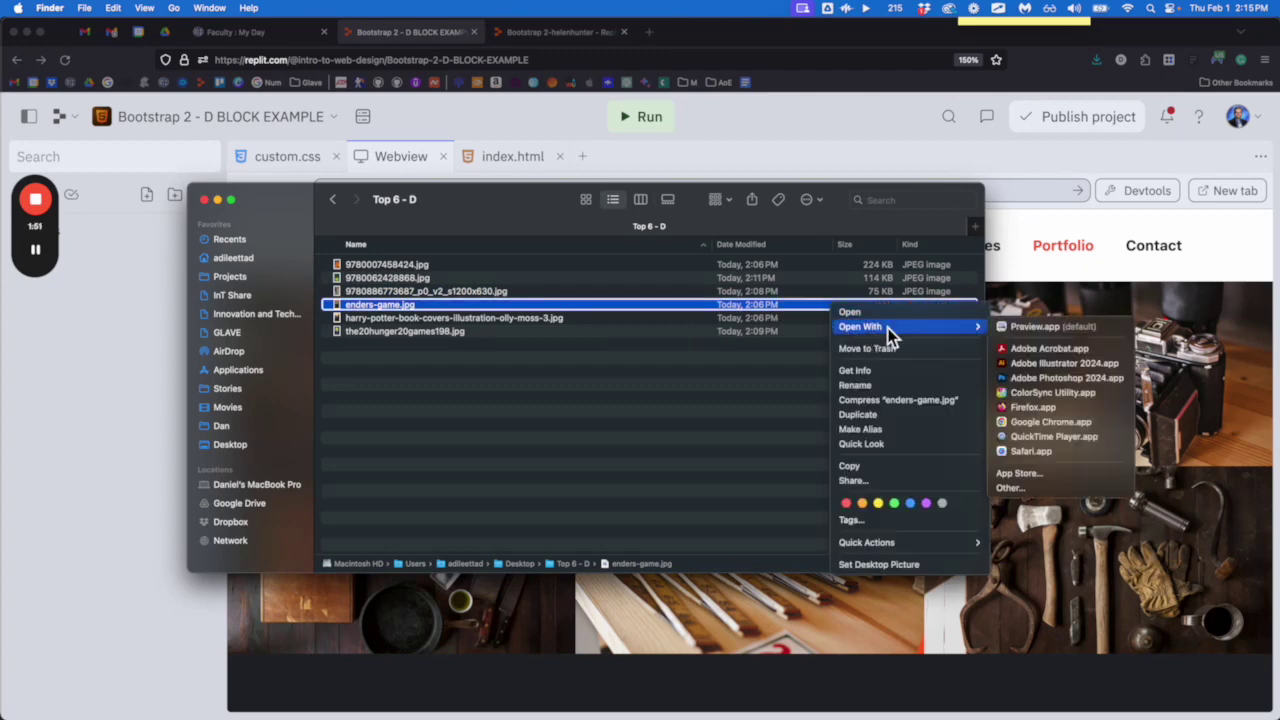
{"action": "left_click", "coordinate": [1016, 384]}
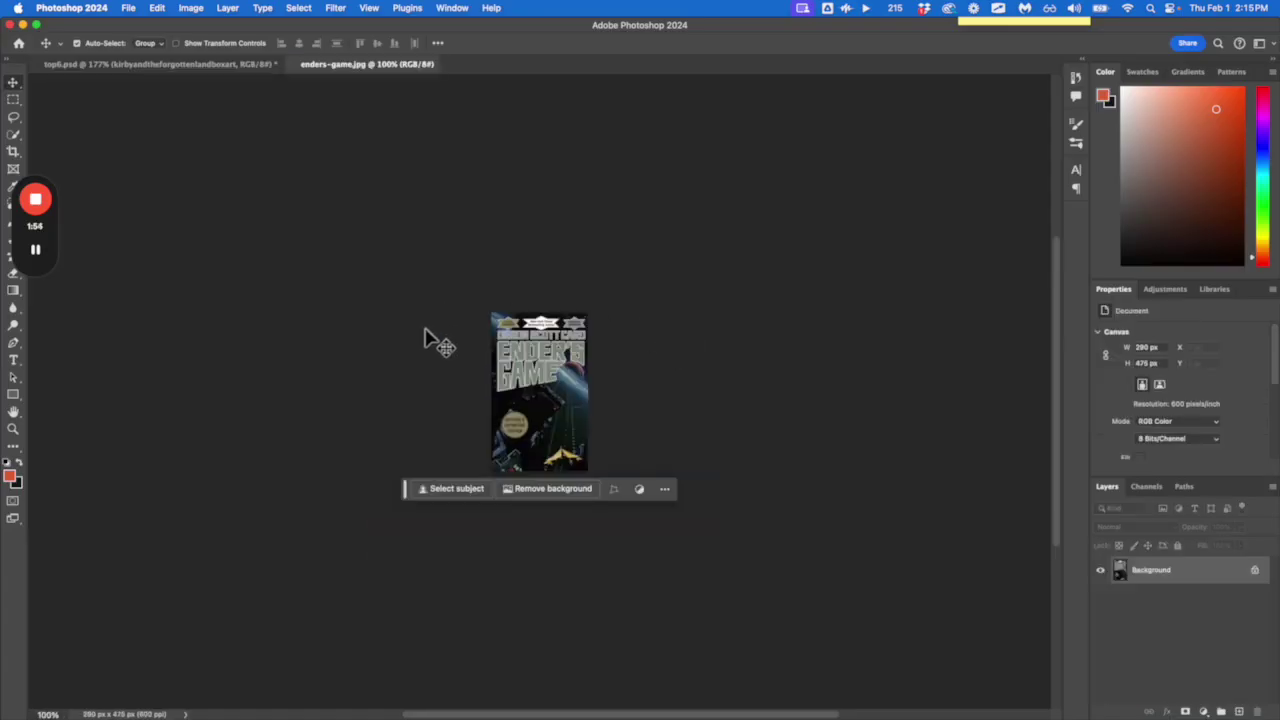
- Examine the Ender's Game cover at several magnifications to judge its image quality
{"action": "scroll", "coordinate": [437, 342], "scroll_direction": "up", "scroll_amount": 10}
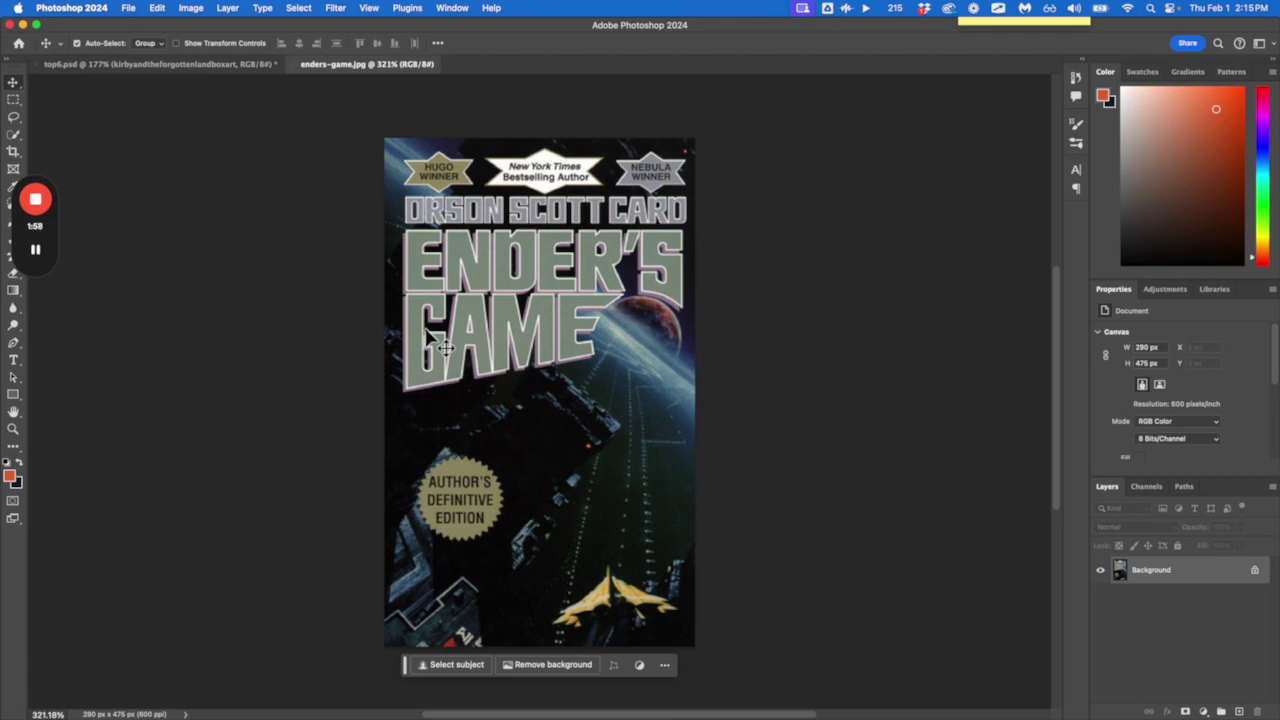
{"action": "scroll", "coordinate": [437, 342], "scroll_direction": "down", "scroll_amount": 3}
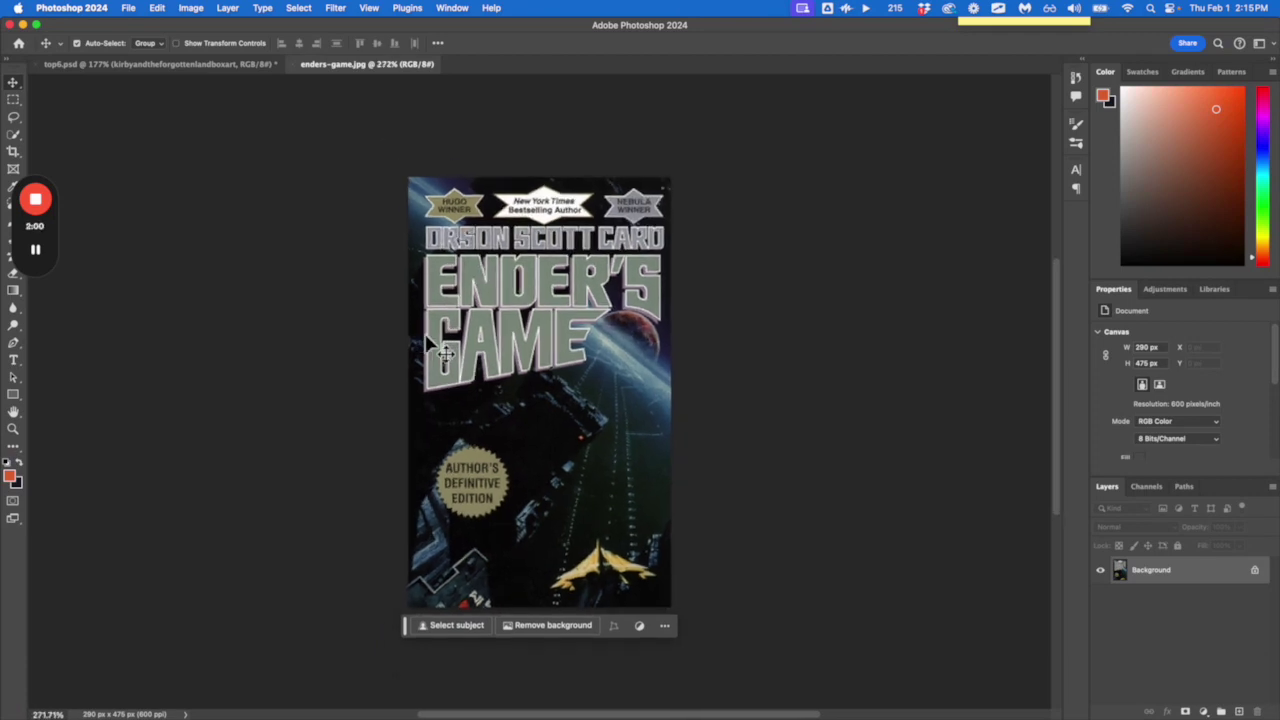
{"action": "scroll", "coordinate": [437, 342], "scroll_direction": "up", "scroll_amount": 3}
{"action": "scroll", "coordinate": [437, 342], "scroll_direction": "up", "scroll_amount": 2}
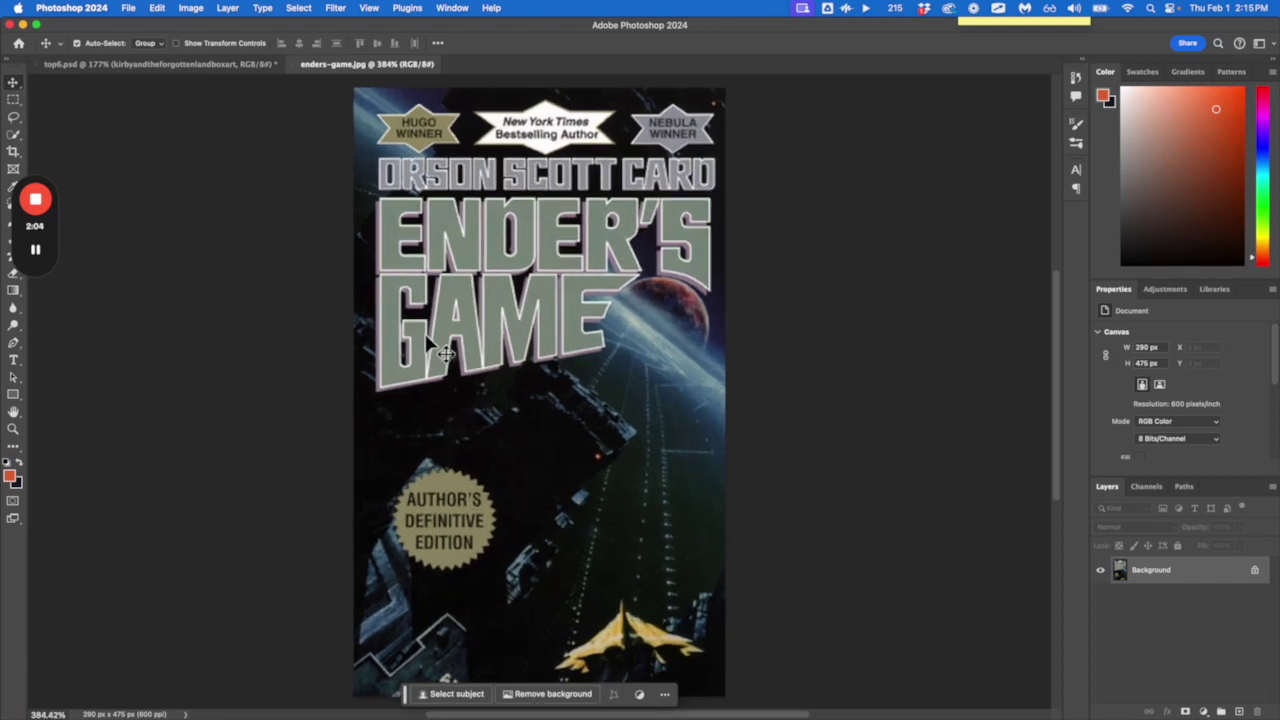
{"action": "scroll", "coordinate": [437, 343], "scroll_direction": "down", "scroll_amount": 2}
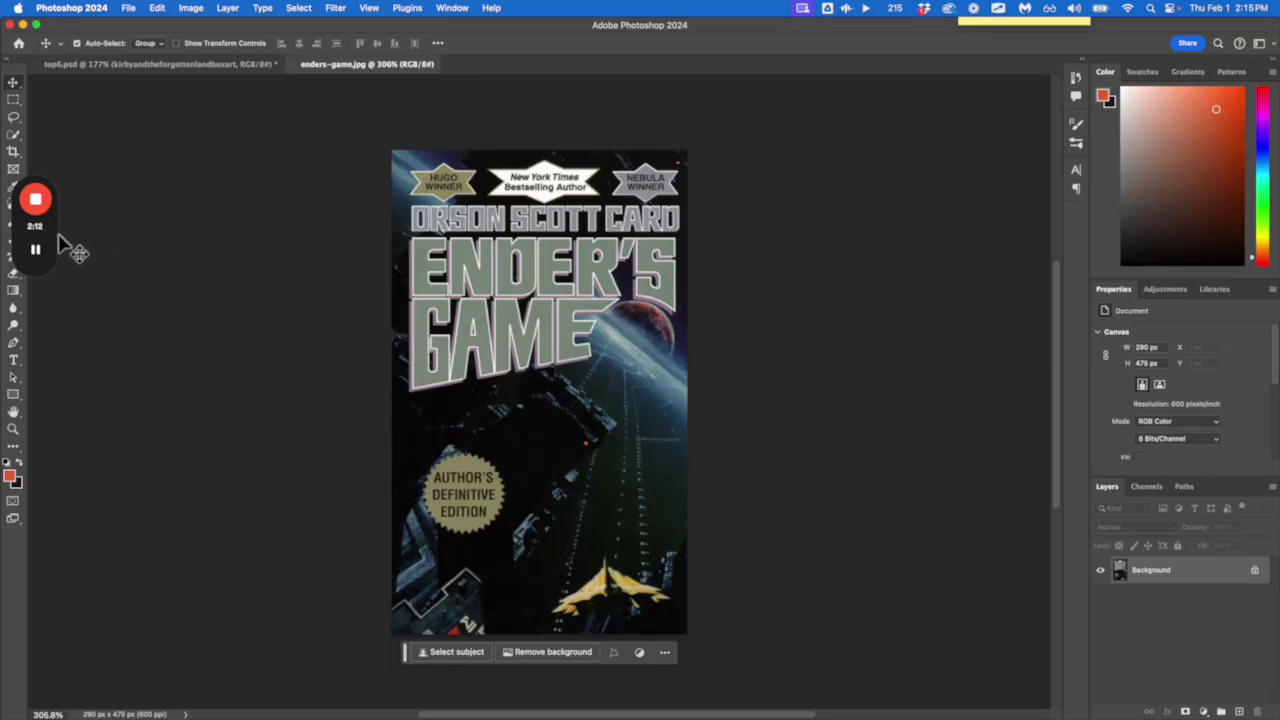
- Switch to Firefox and search the web for "ender's game book cover" in a new tab
{"action": "mouse_move", "coordinate": [44, 258]}
{"action": "key", "text": "super+Tab"}
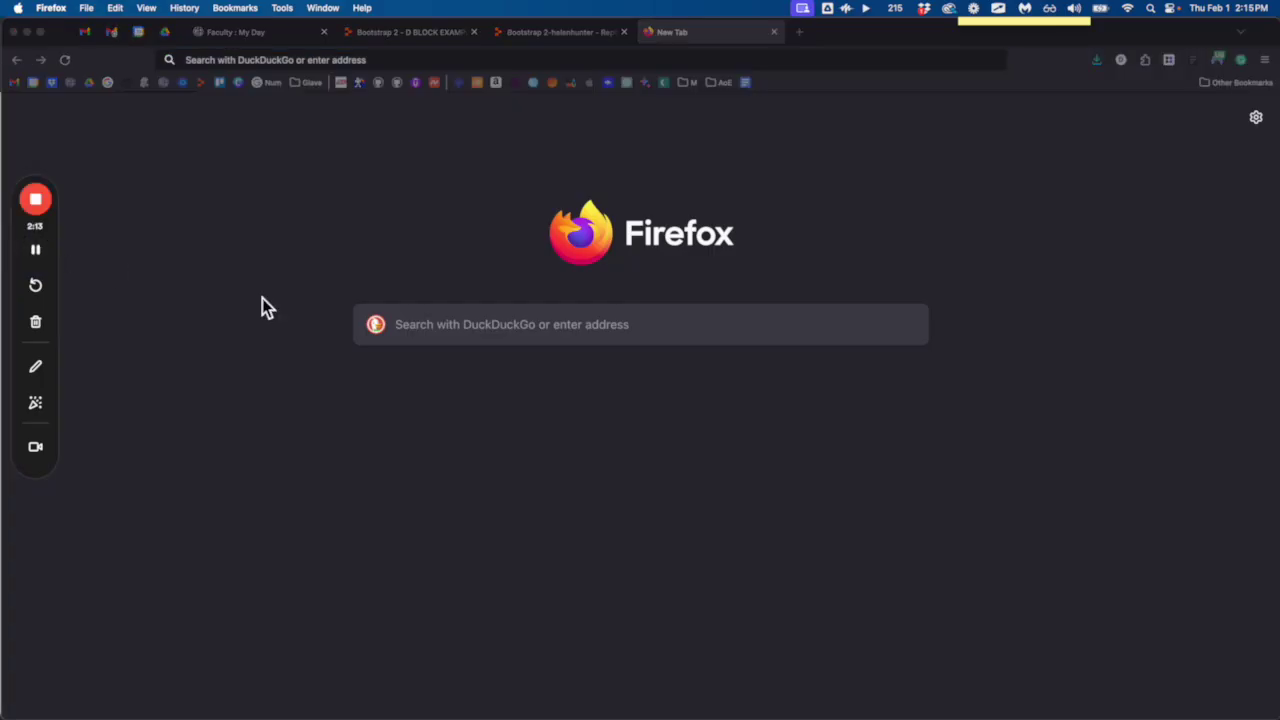
{"action": "left_click", "coordinate": [457, 327]}
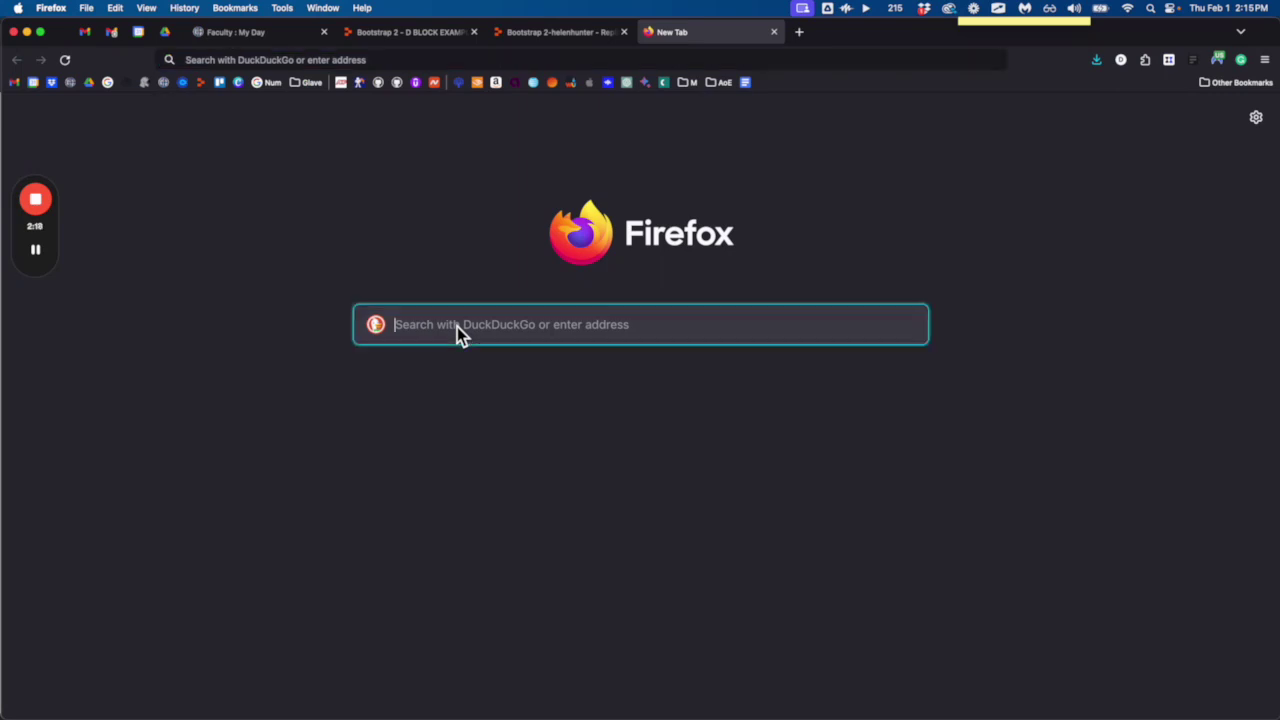
{"action": "type", "text": "ender's "}
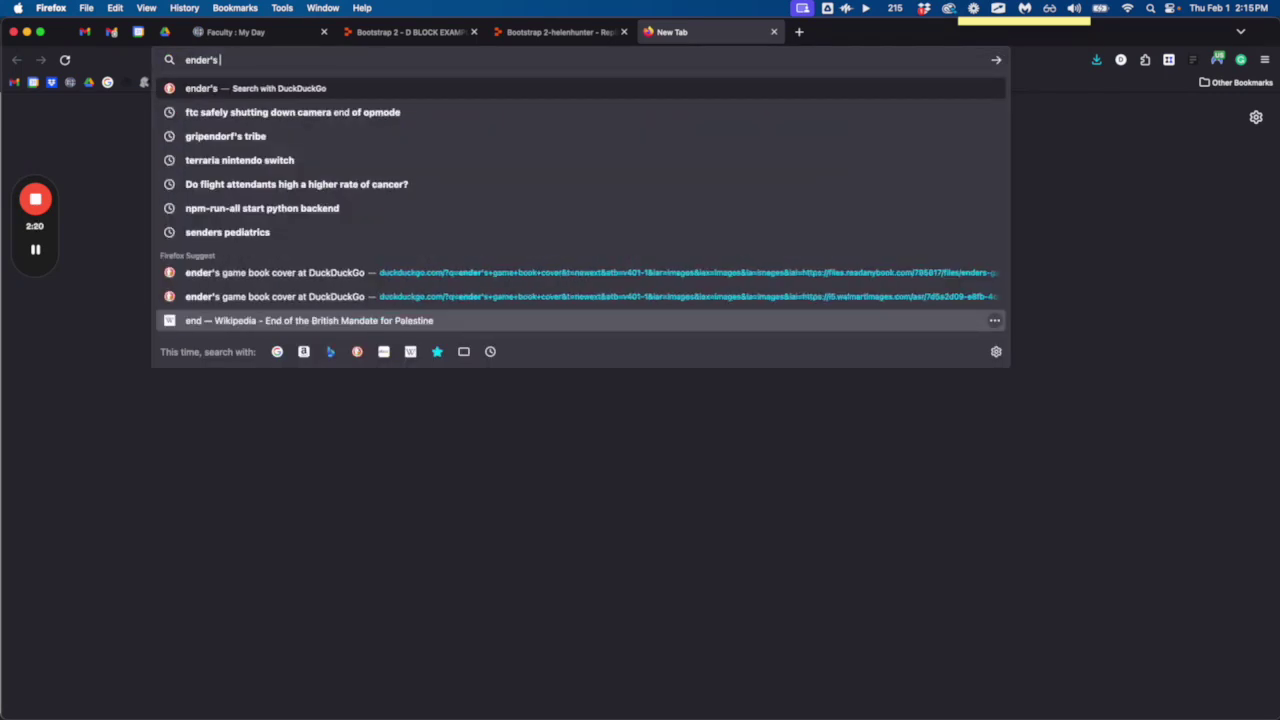
{"action": "type", "text": "game book cover"}
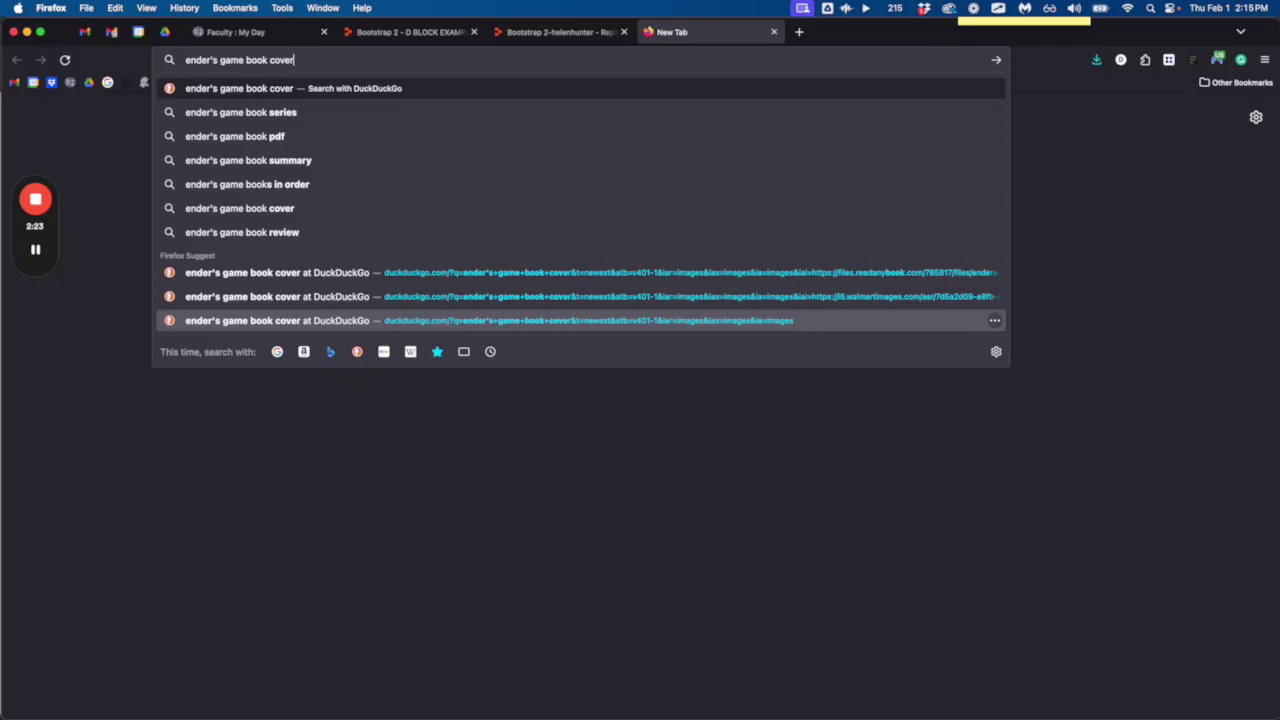
{"action": "key", "text": "Return"}
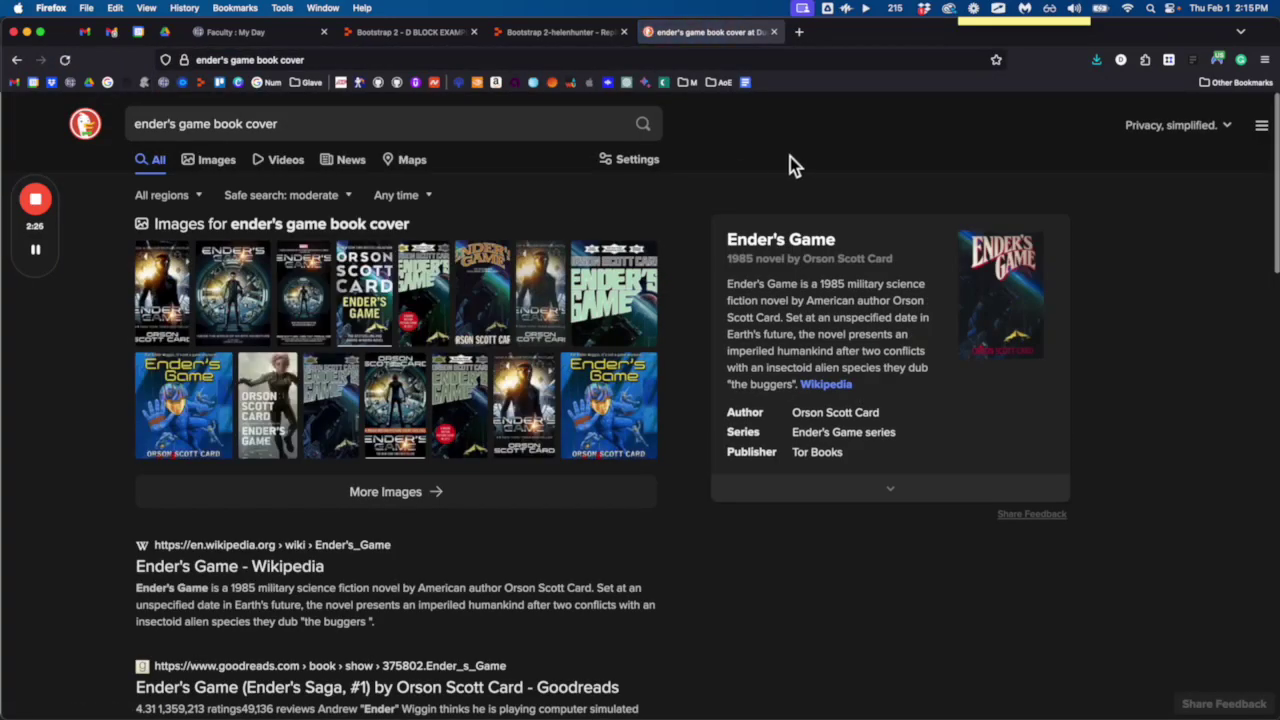
- Browse the image results and open the full-size file of the 948 × 1566 Ender's Game cover from endersansible.com
{"action": "left_click", "coordinate": [216, 166]}
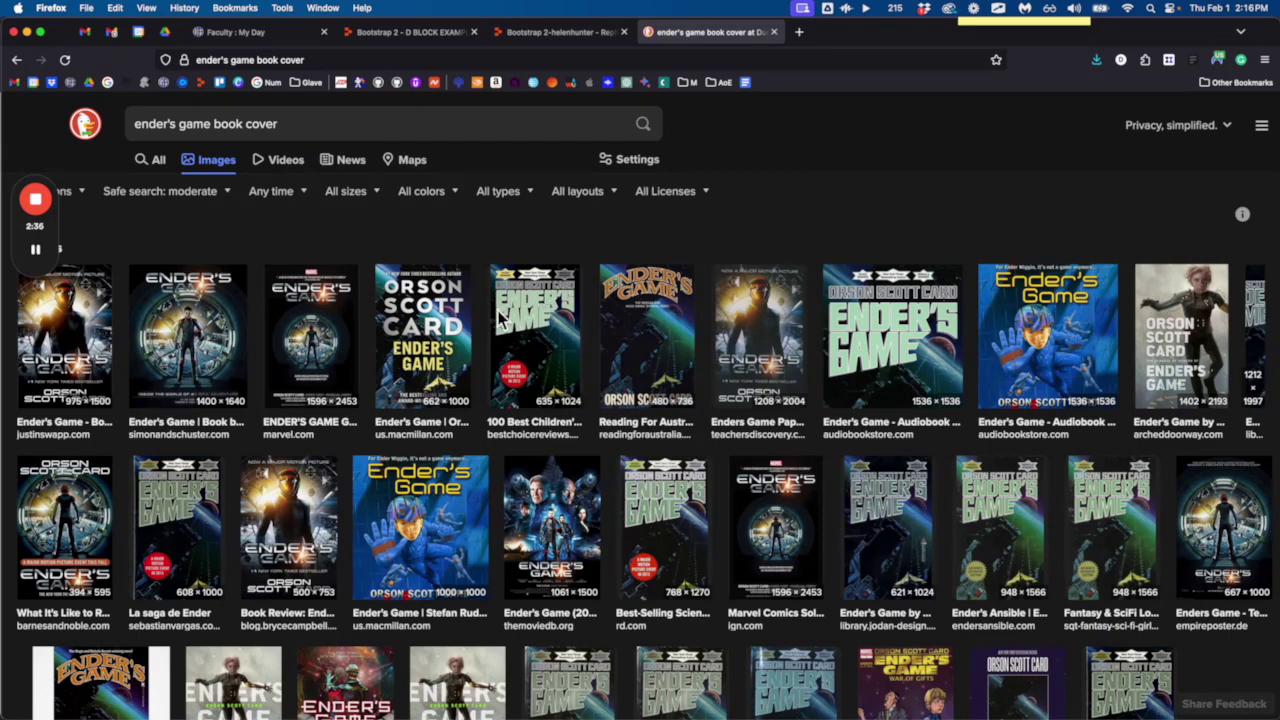
{"action": "scroll", "coordinate": [875, 218], "scroll_direction": "down", "scroll_amount": 1}
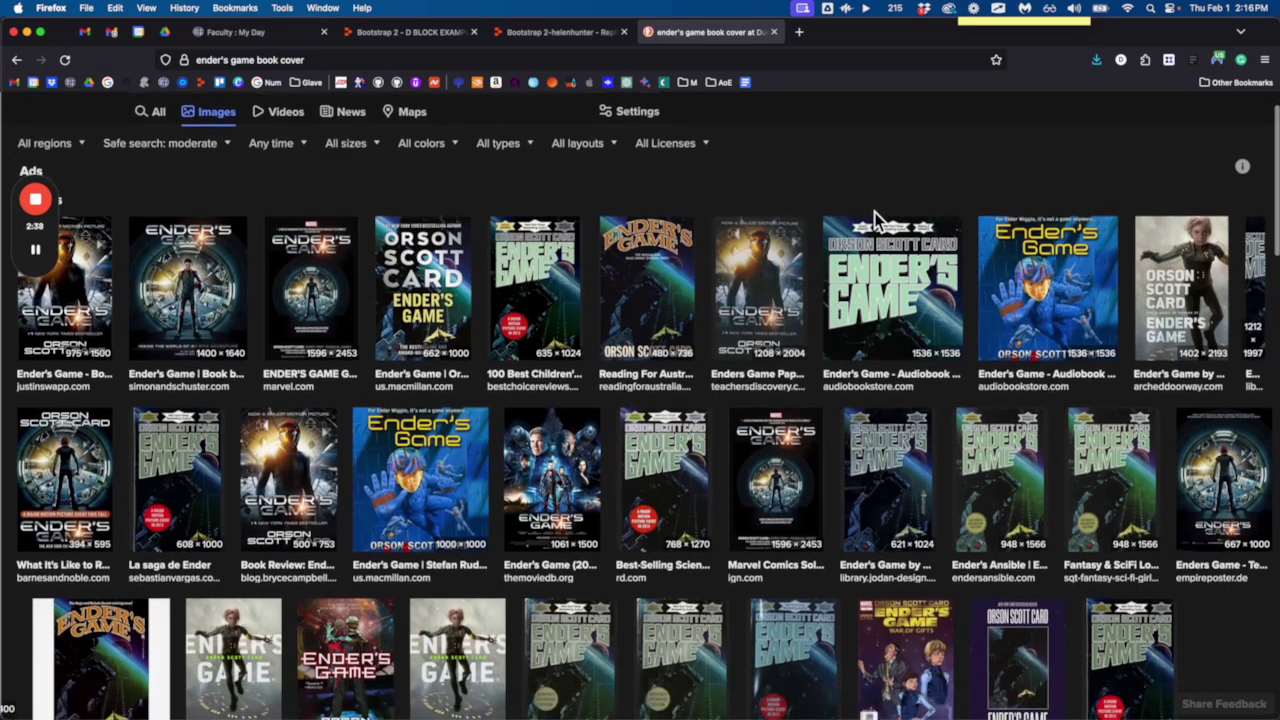
{"action": "scroll", "coordinate": [875, 218], "scroll_direction": "down", "scroll_amount": 2}
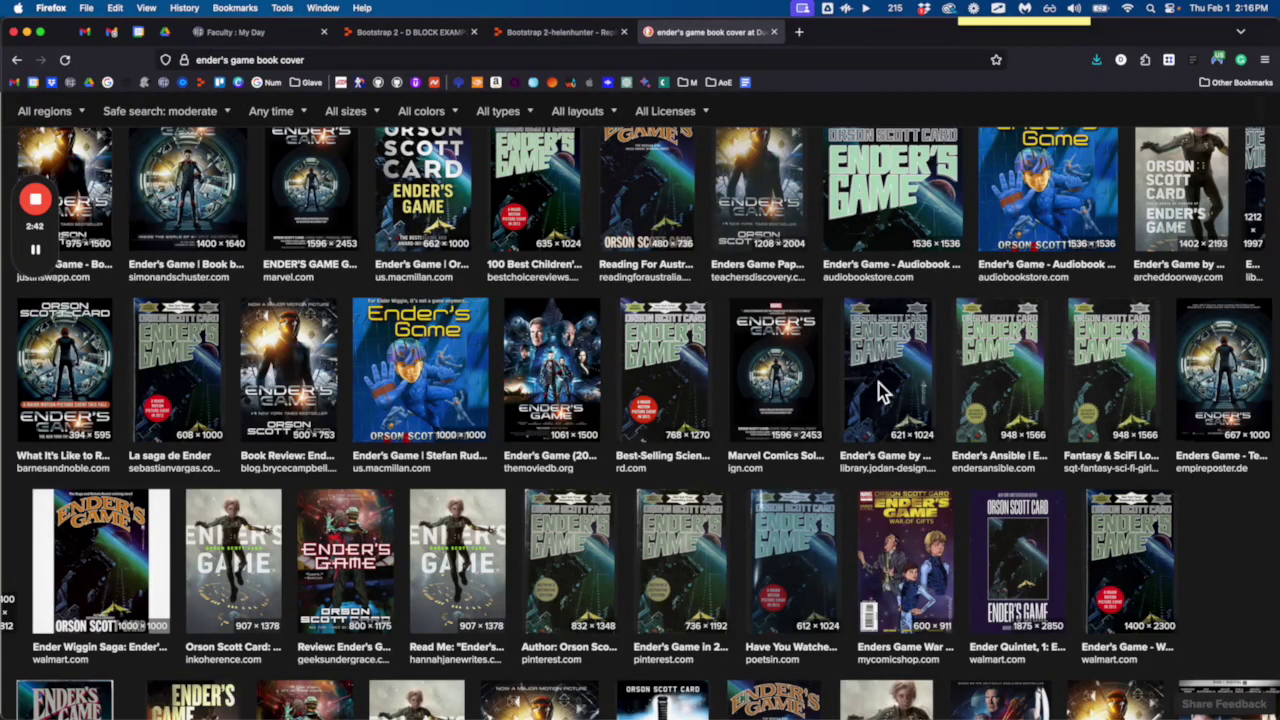
{"action": "left_click", "coordinate": [1004, 385]}
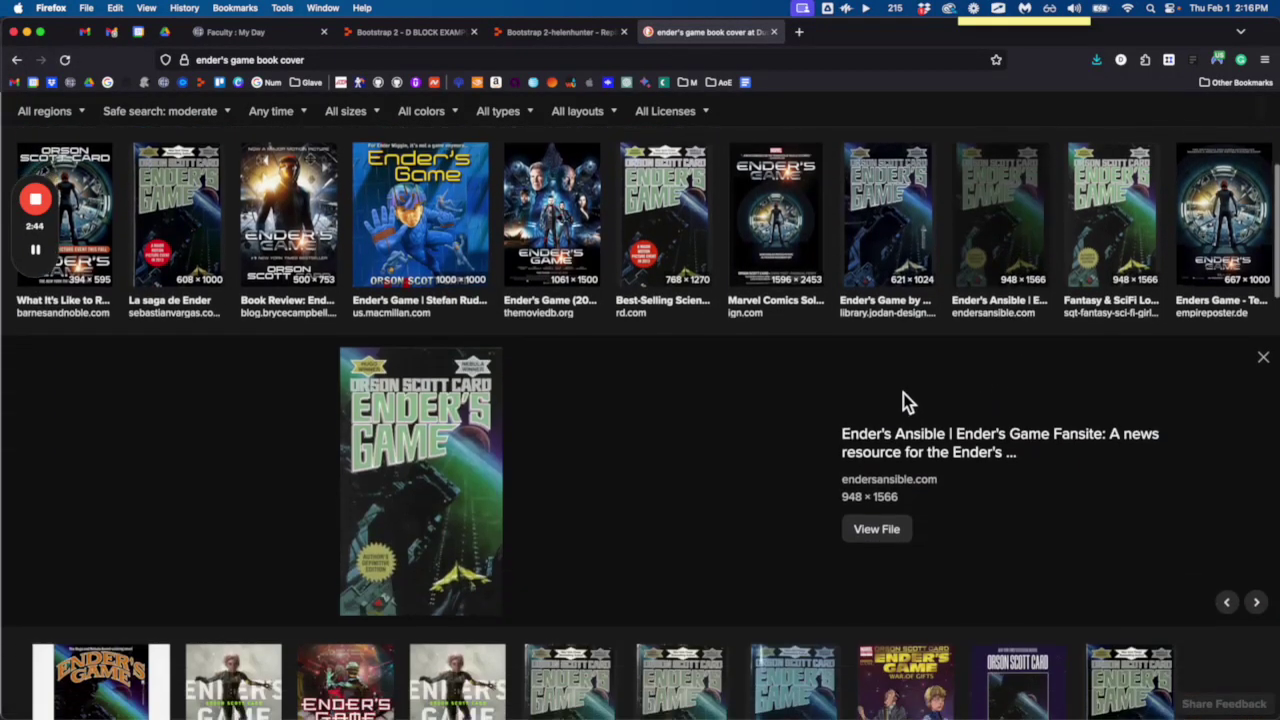
{"action": "left_click", "coordinate": [885, 540]}
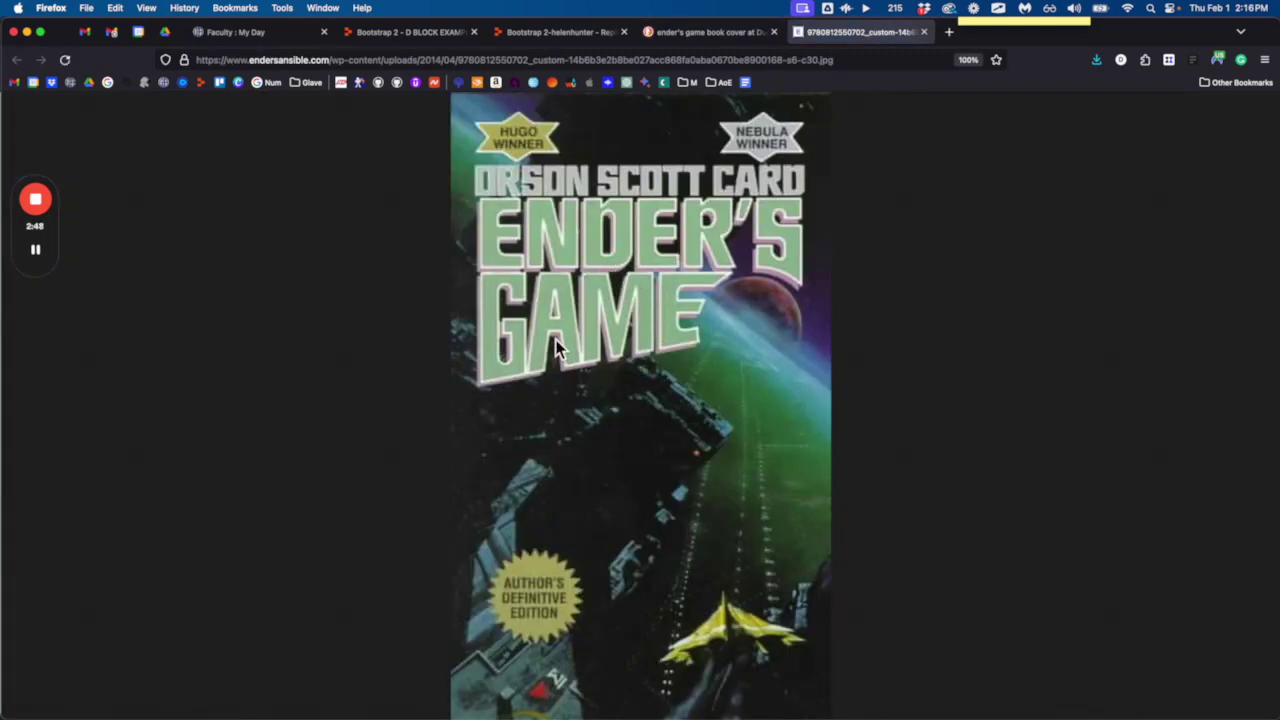
- Check the enlarged Ender's Game cover at full size and return to the image search results
{"action": "left_click", "coordinate": [614, 362]}
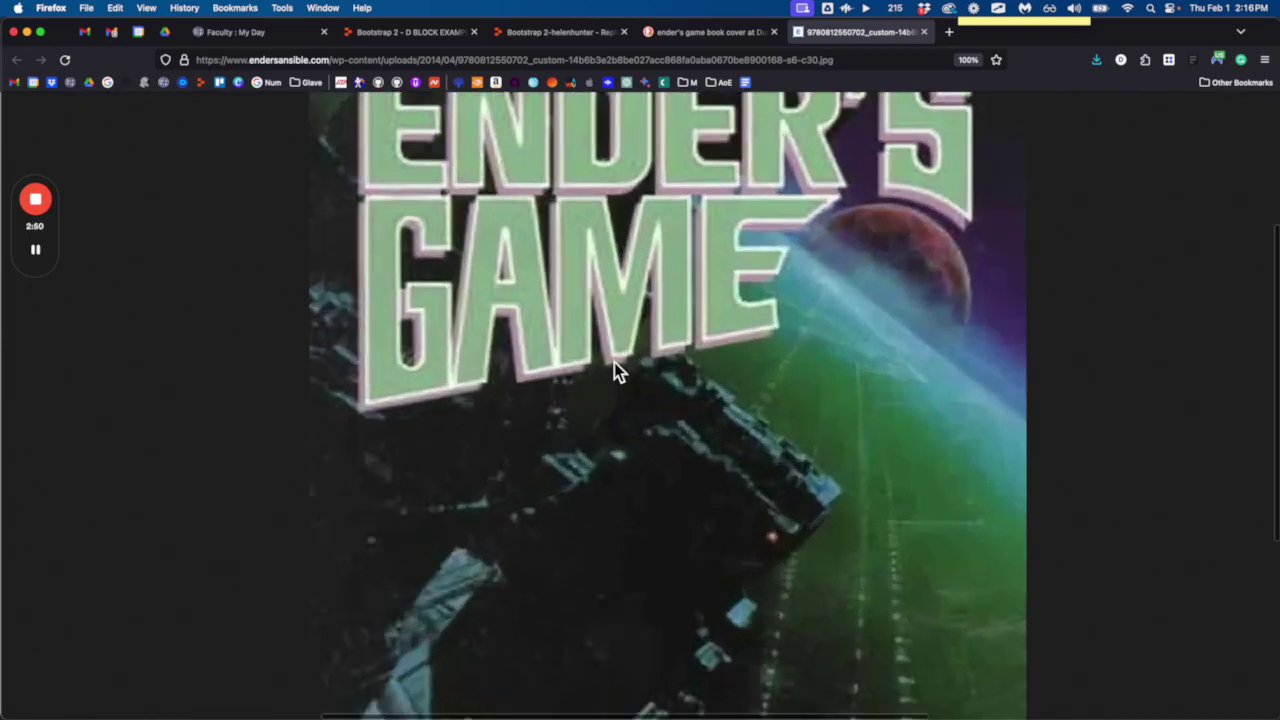
{"action": "left_click", "coordinate": [614, 362]}
{"action": "left_click", "coordinate": [692, 27]}
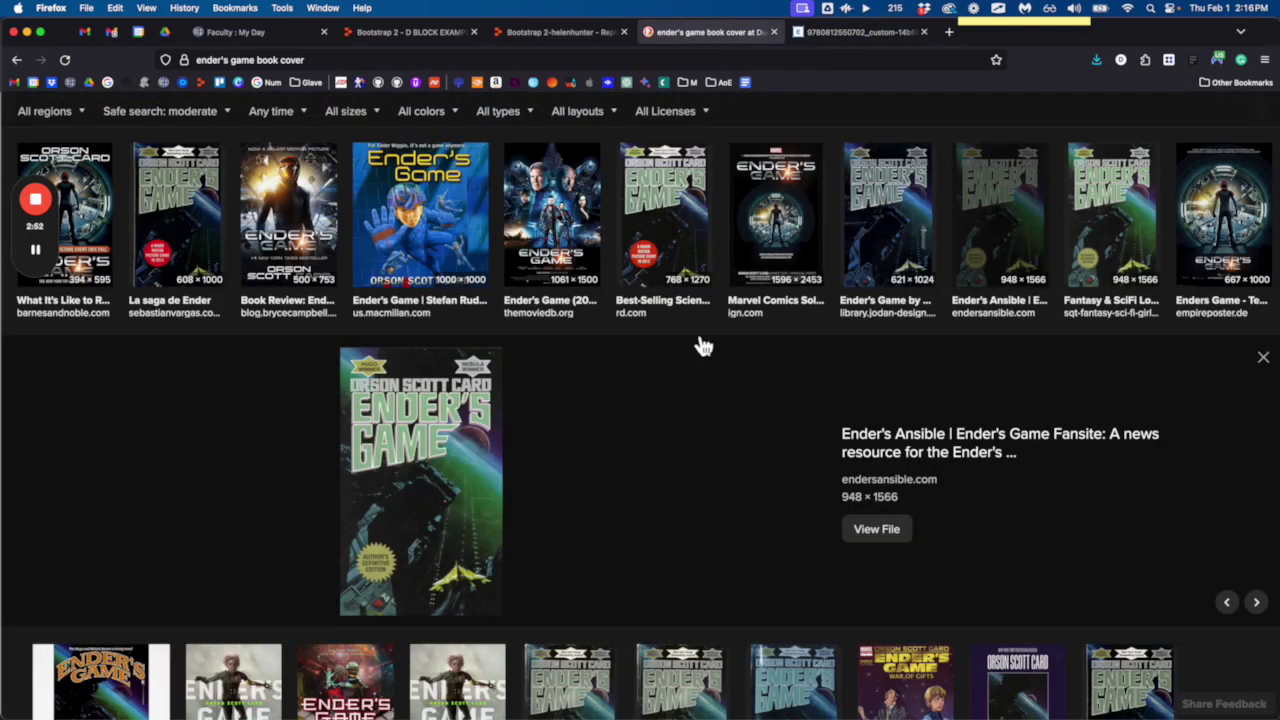
{"action": "scroll", "coordinate": [395, 418], "scroll_direction": "up", "scroll_amount": 5}
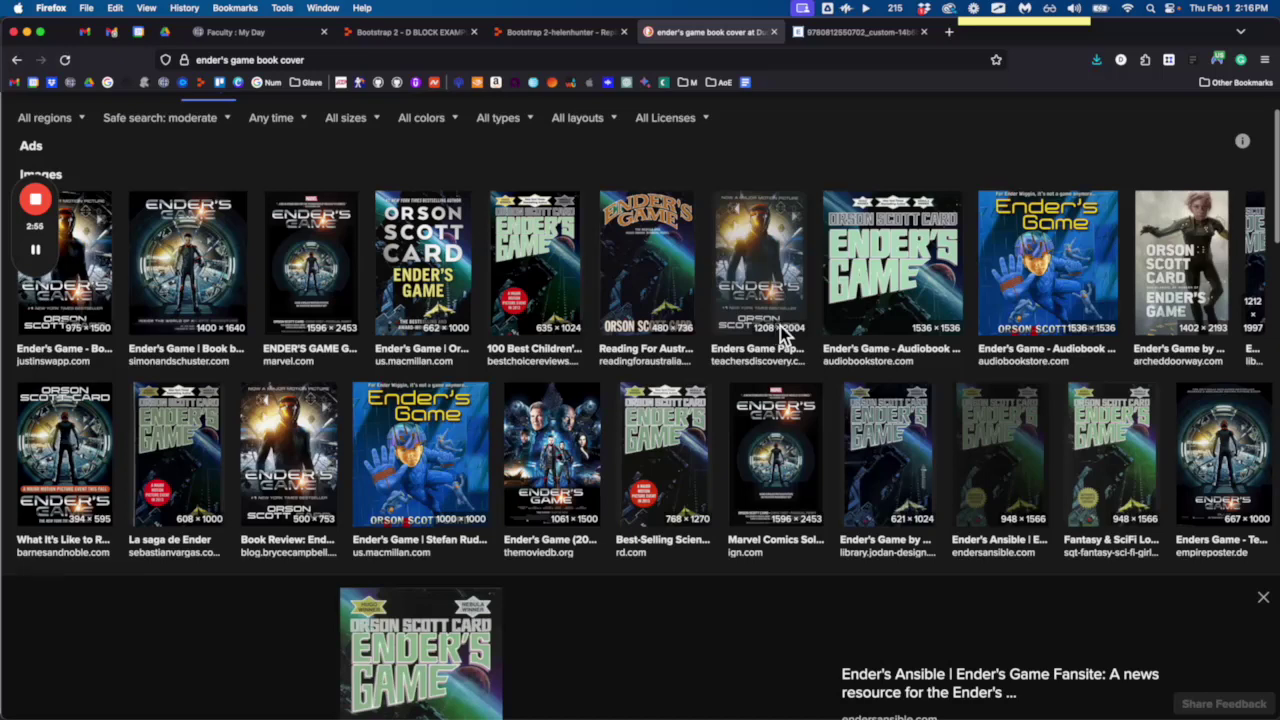
- Compare larger Ender's Game covers in the results and open the full-size file of the 1400 × 2300 cover from walmart.com
{"action": "left_click", "coordinate": [892, 288]}
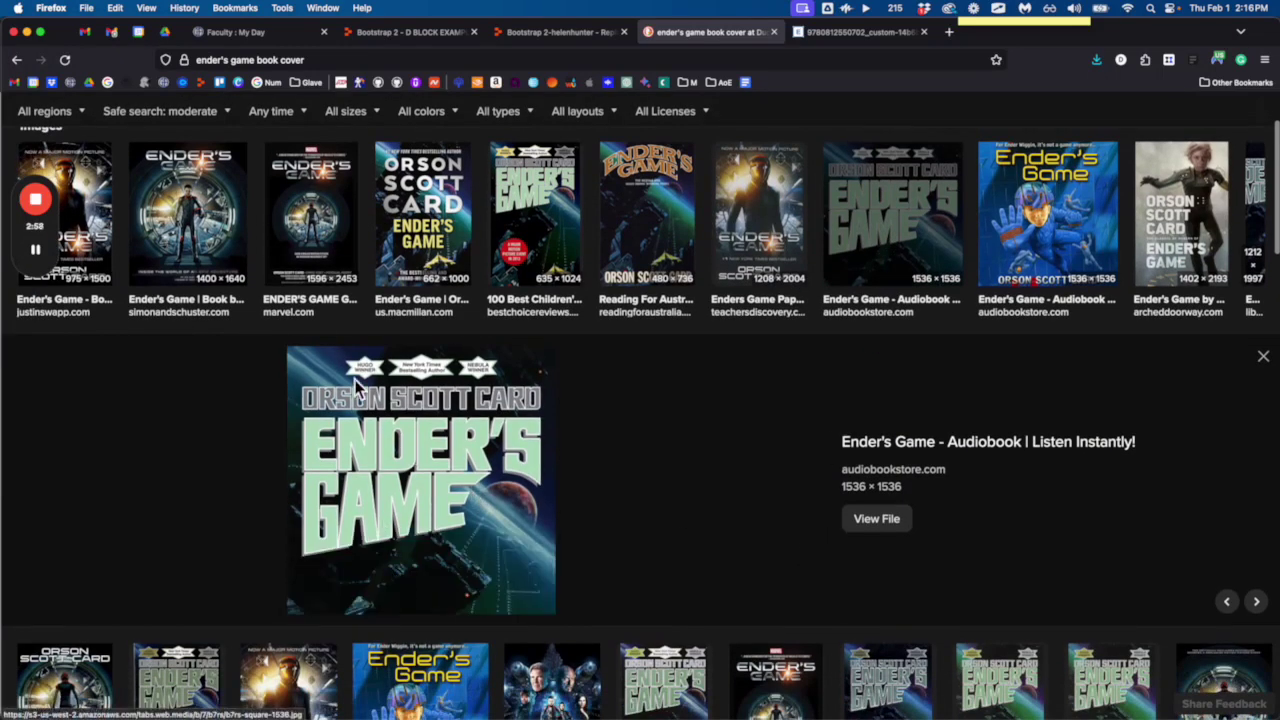
{"action": "scroll", "coordinate": [241, 285], "scroll_direction": "down", "scroll_amount": 5}
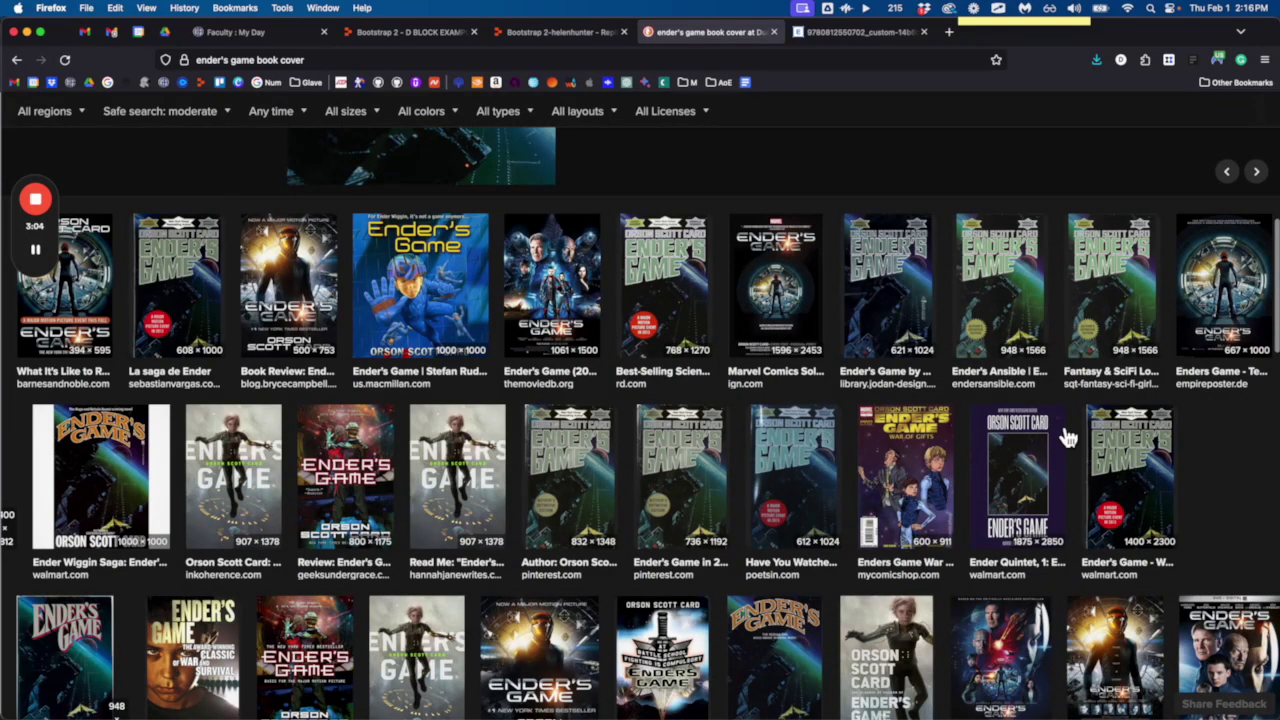
{"action": "left_click", "coordinate": [1120, 515]}
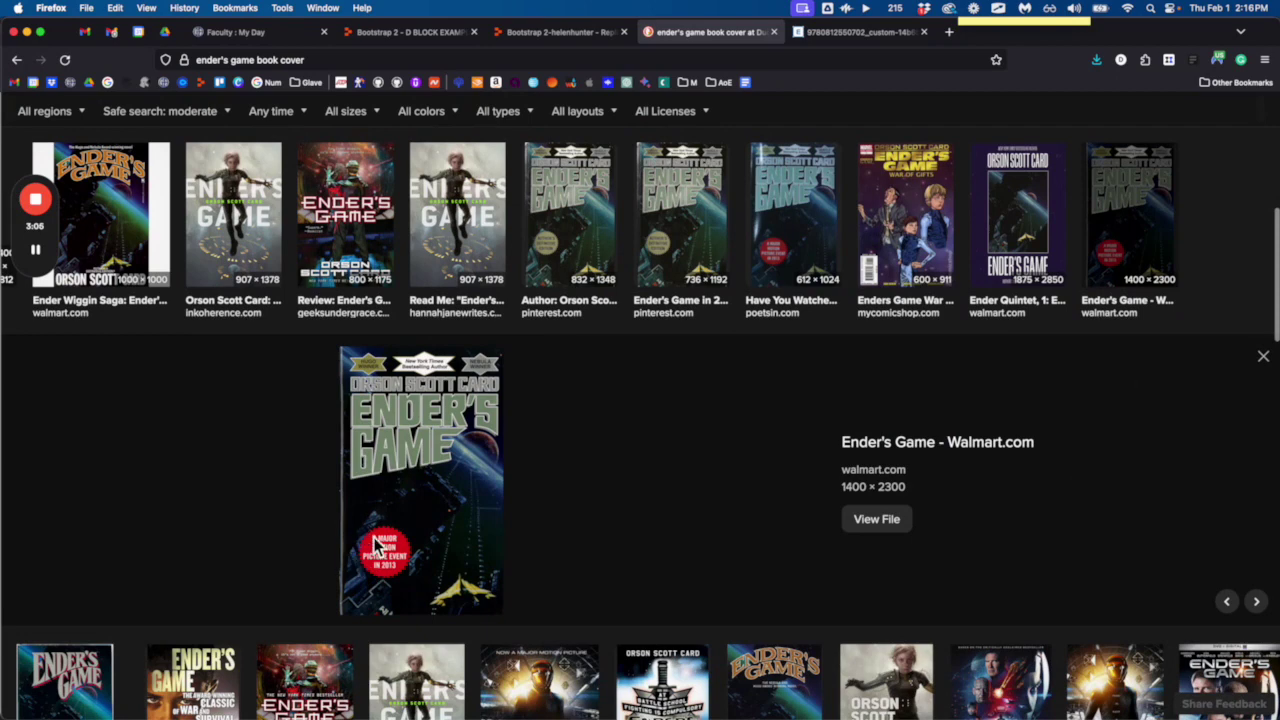
{"action": "scroll", "coordinate": [641, 496], "scroll_direction": "down", "scroll_amount": 3}
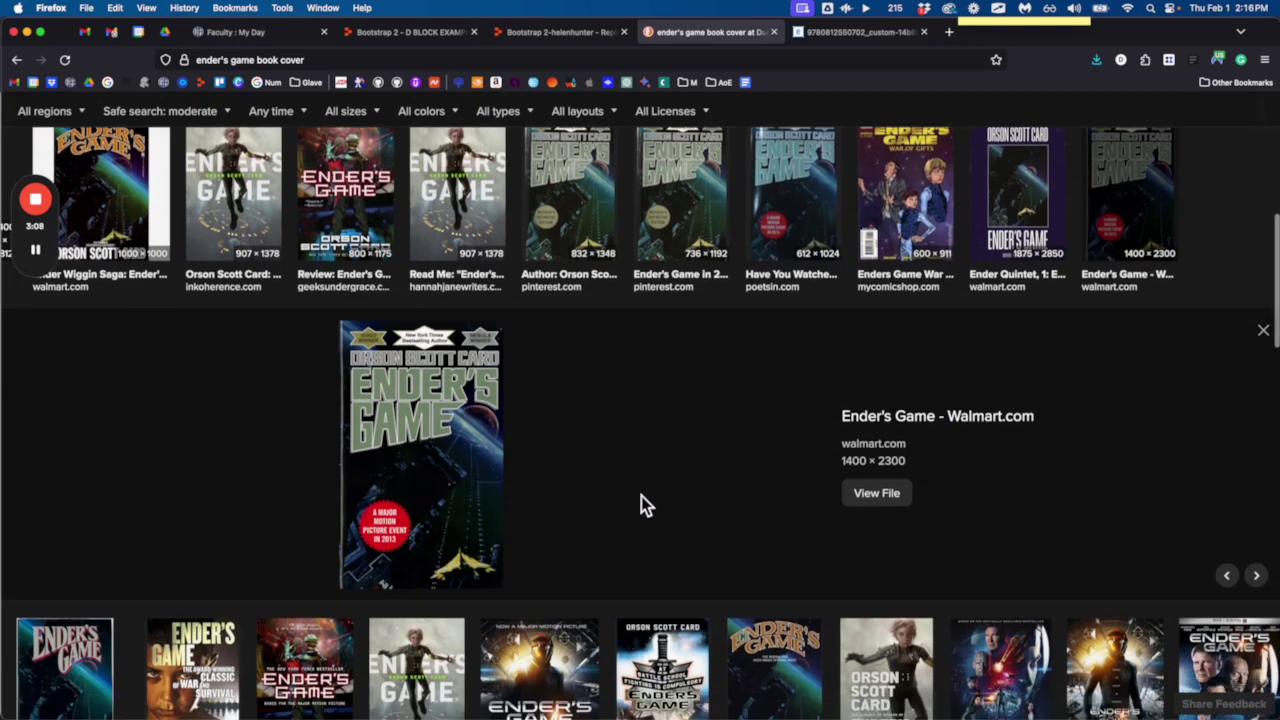
{"action": "scroll", "coordinate": [806, 478], "scroll_direction": "down", "scroll_amount": 2}
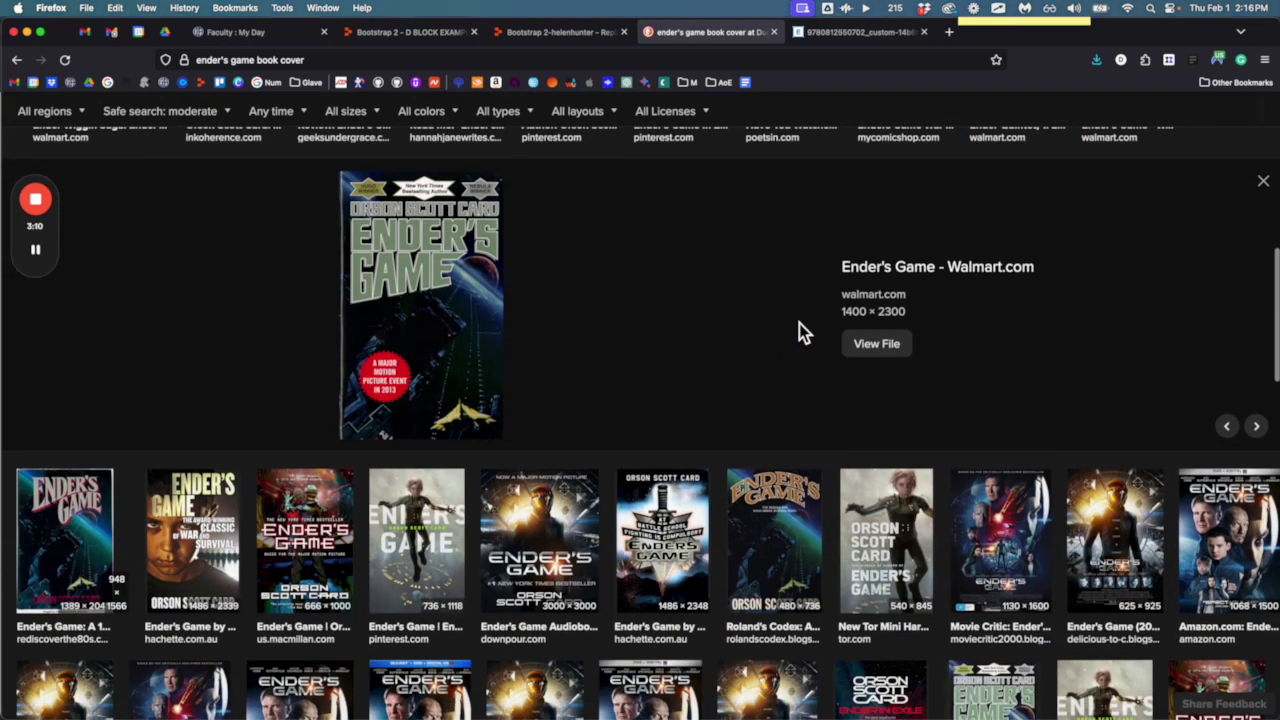
{"action": "left_click", "coordinate": [860, 354]}
- Save the Walmart Ender's Game cover as a WebP image in the Top 6 - D folder
{"action": "right_click", "coordinate": [577, 338]}
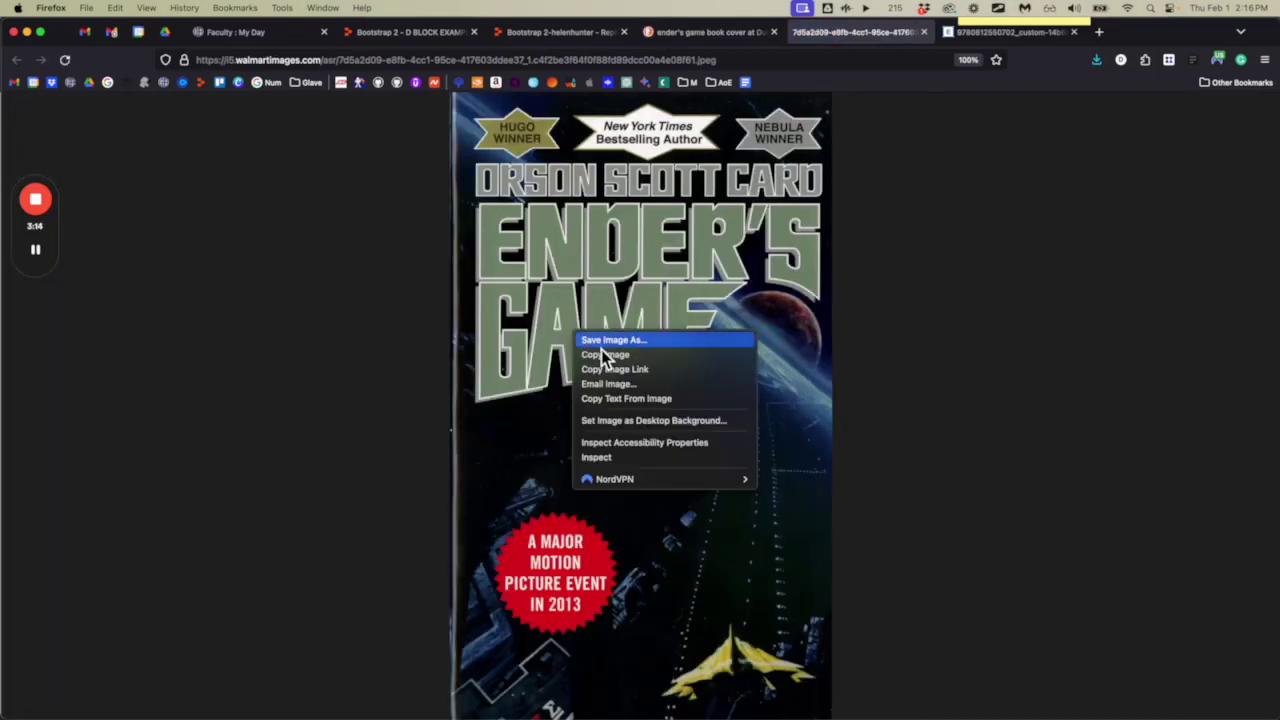
{"action": "left_click", "coordinate": [606, 354]}
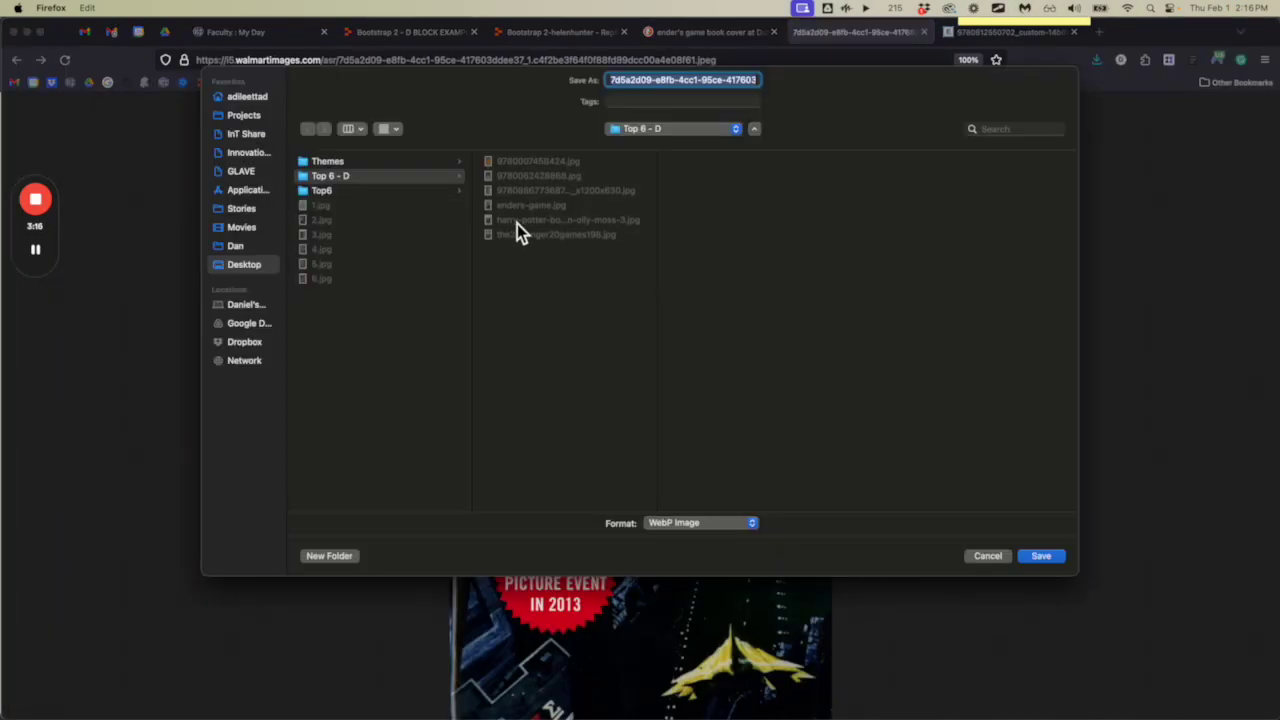
{"action": "left_click", "coordinate": [1040, 555]}
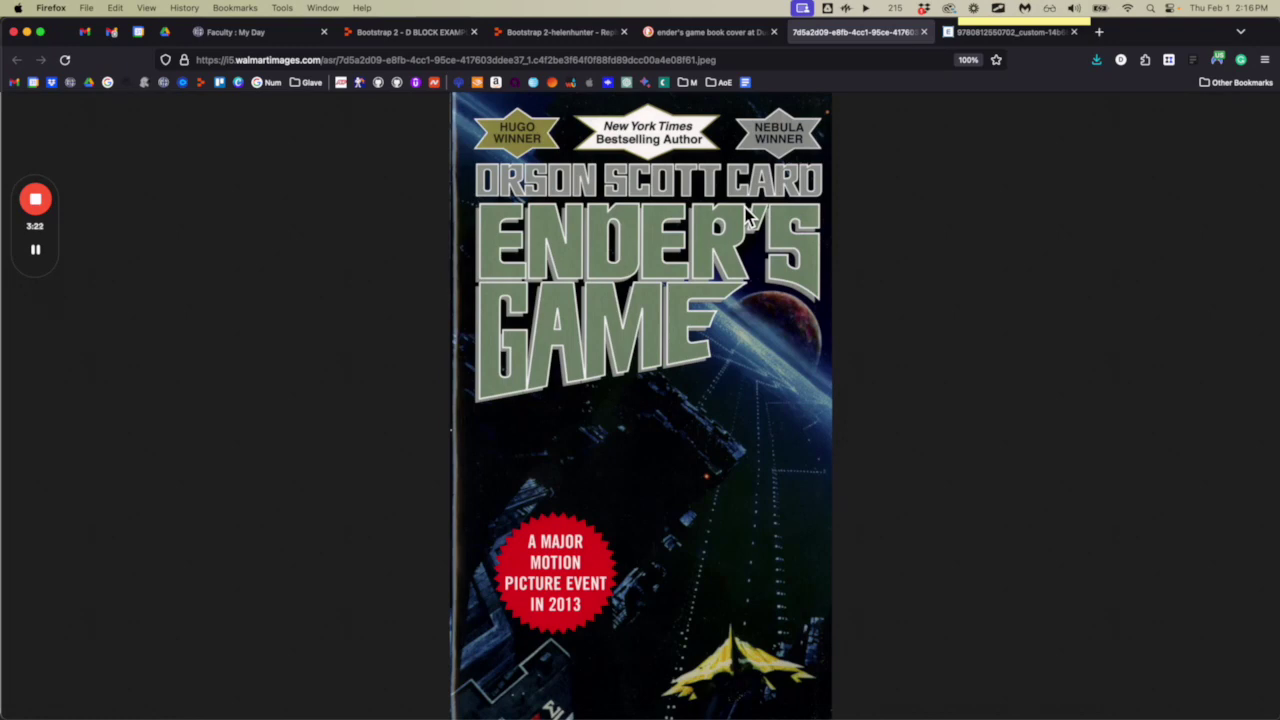
- Switch to Finder and delete the small enders-game.jpg from the Top 6 - D folder
{"action": "key", "text": "super+Tab"}
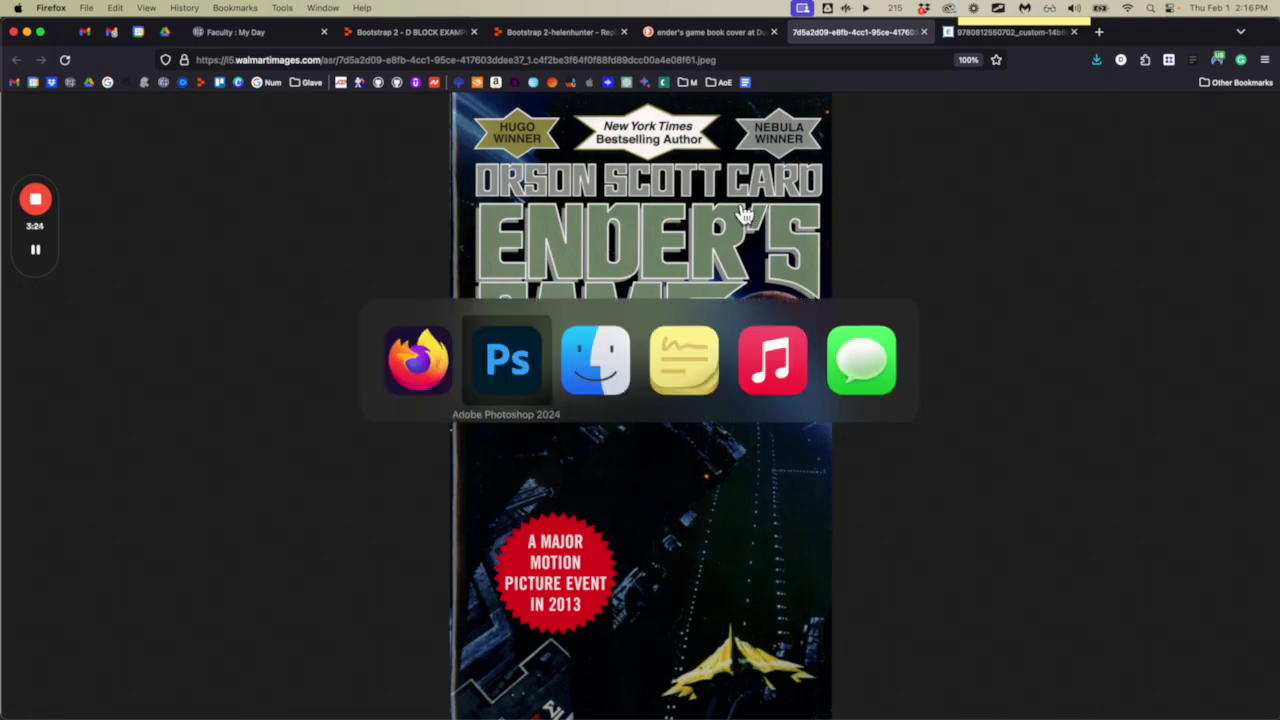
{"action": "key", "text": "super+Tab"}
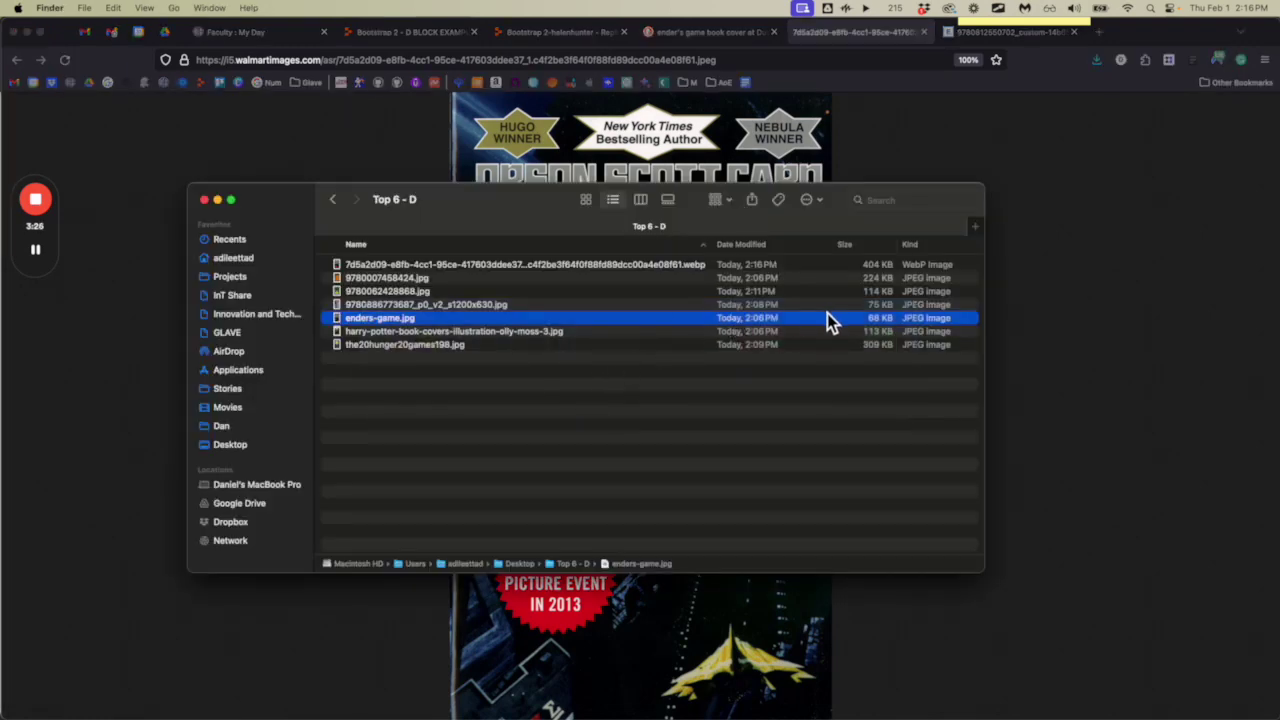
{"action": "left_click", "coordinate": [464, 349]}
{"action": "left_click", "coordinate": [435, 322]}
{"action": "left_click", "coordinate": [428, 266]}
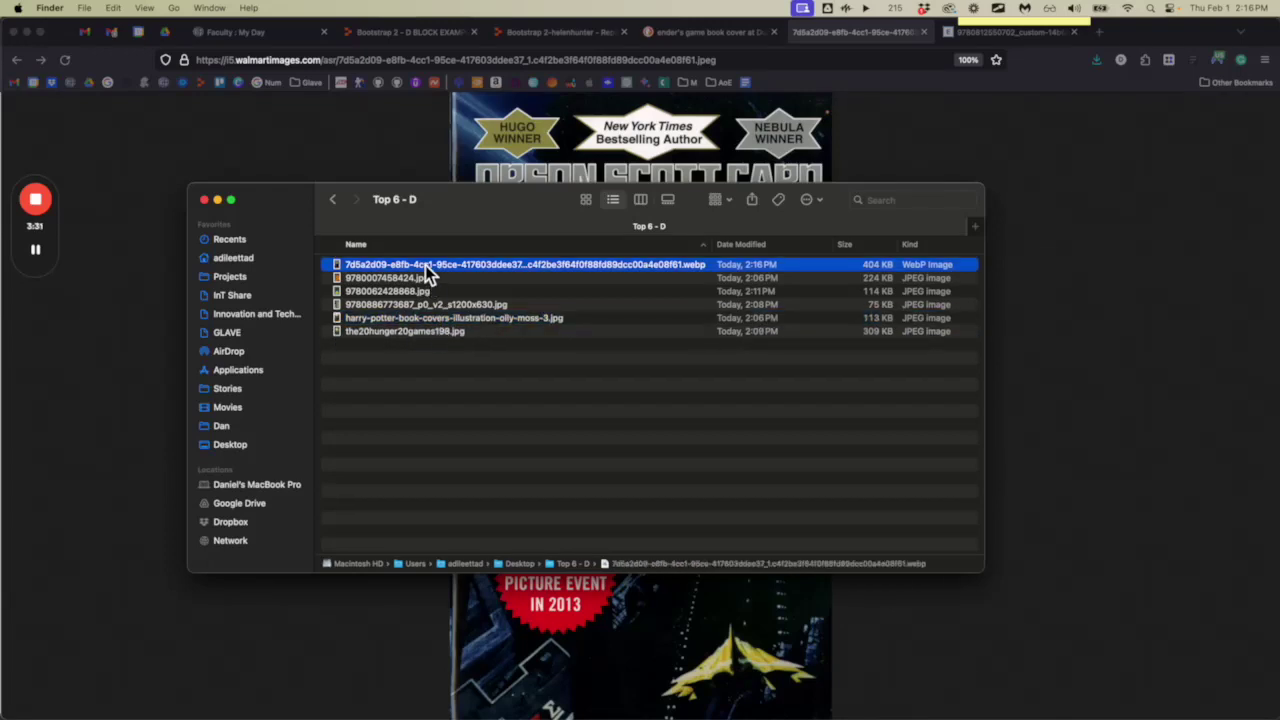
{"action": "left_click", "coordinate": [808, 306]}
{"action": "right_click", "coordinate": [808, 307]}
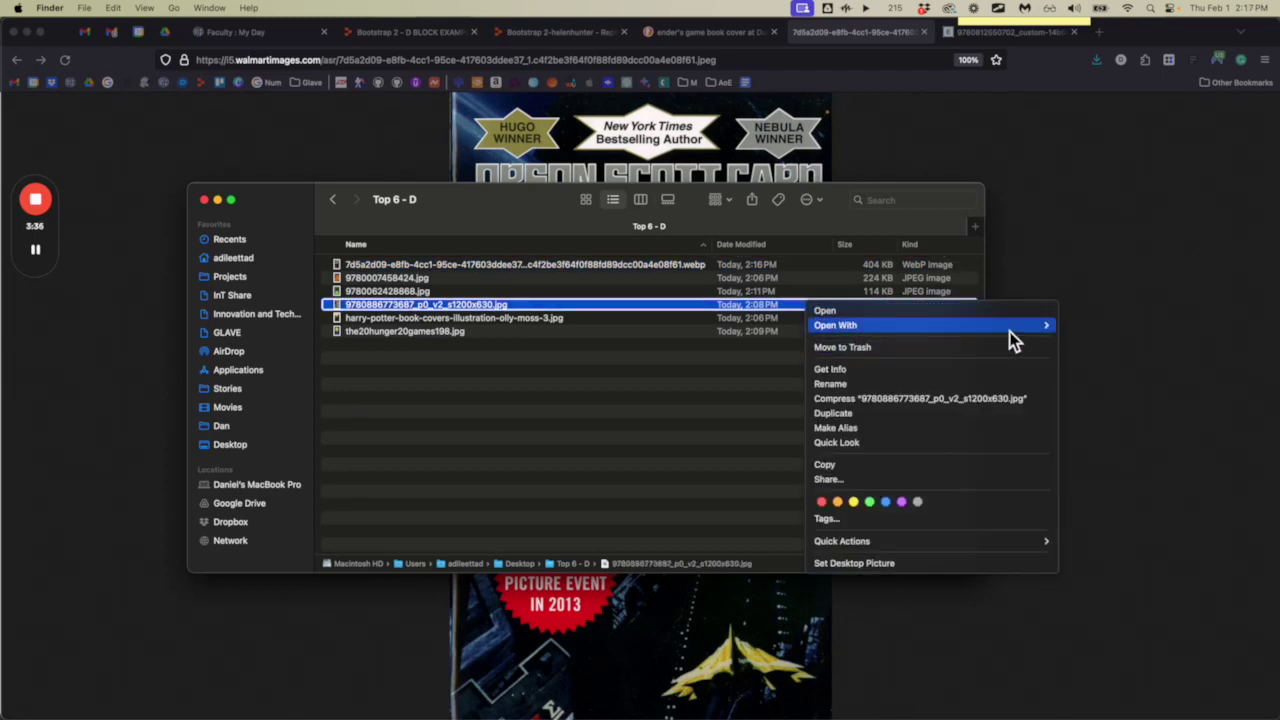
{"action": "mouse_move", "coordinate": [1008, 328]}
{"action": "left_click", "coordinate": [1095, 377]}
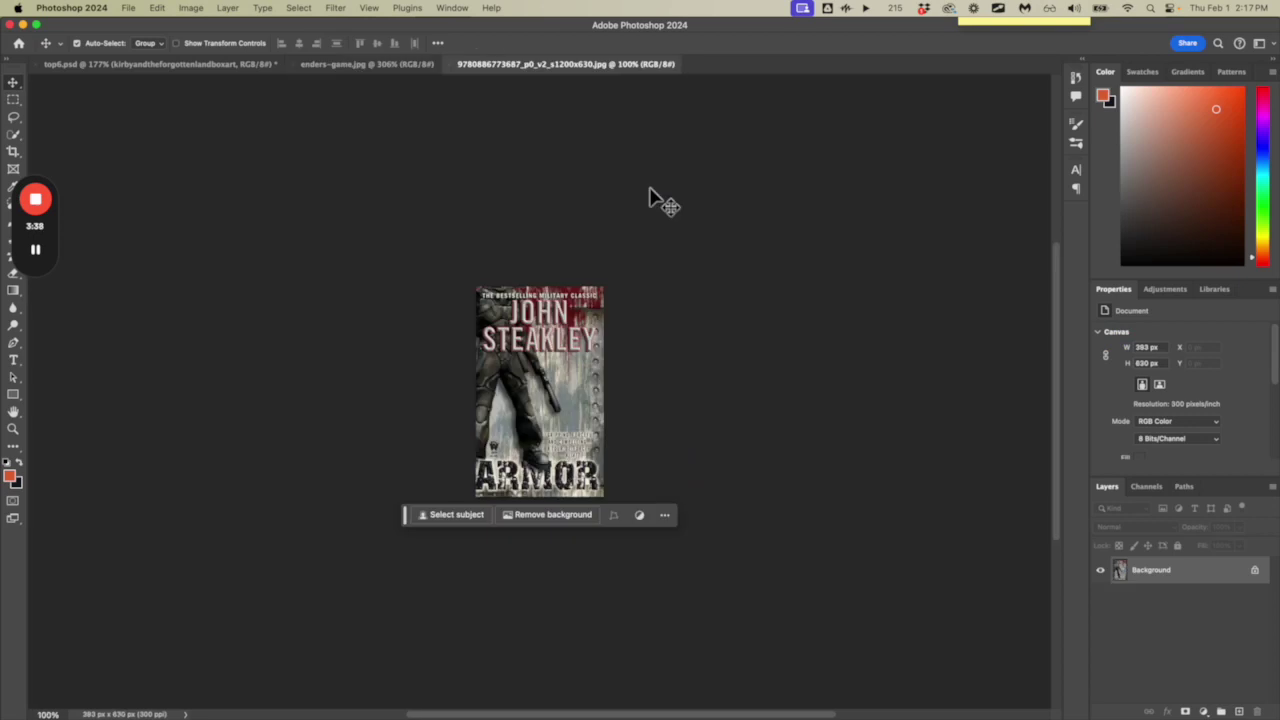
- Examine the enlarged Armor cover to judge its size and image quality
{"action": "key", "text": "super+0"}
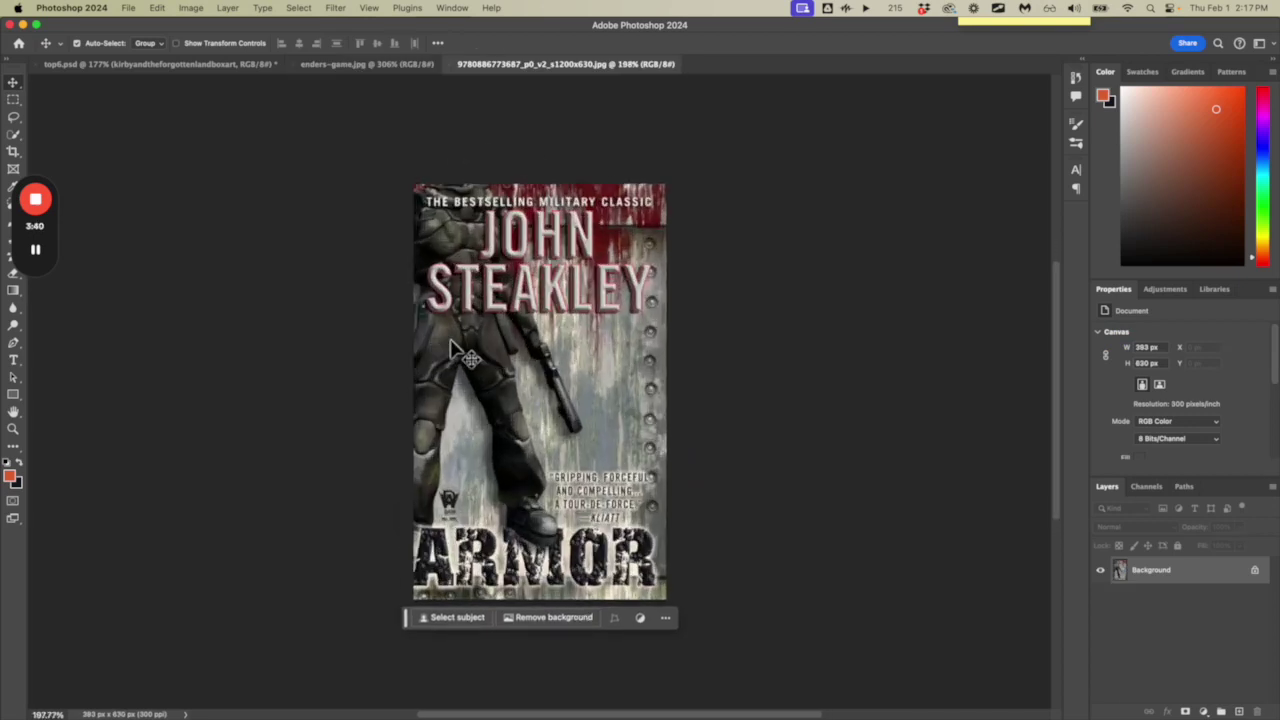
{"action": "scroll", "coordinate": [458, 350], "scroll_direction": "up", "scroll_amount": 4}
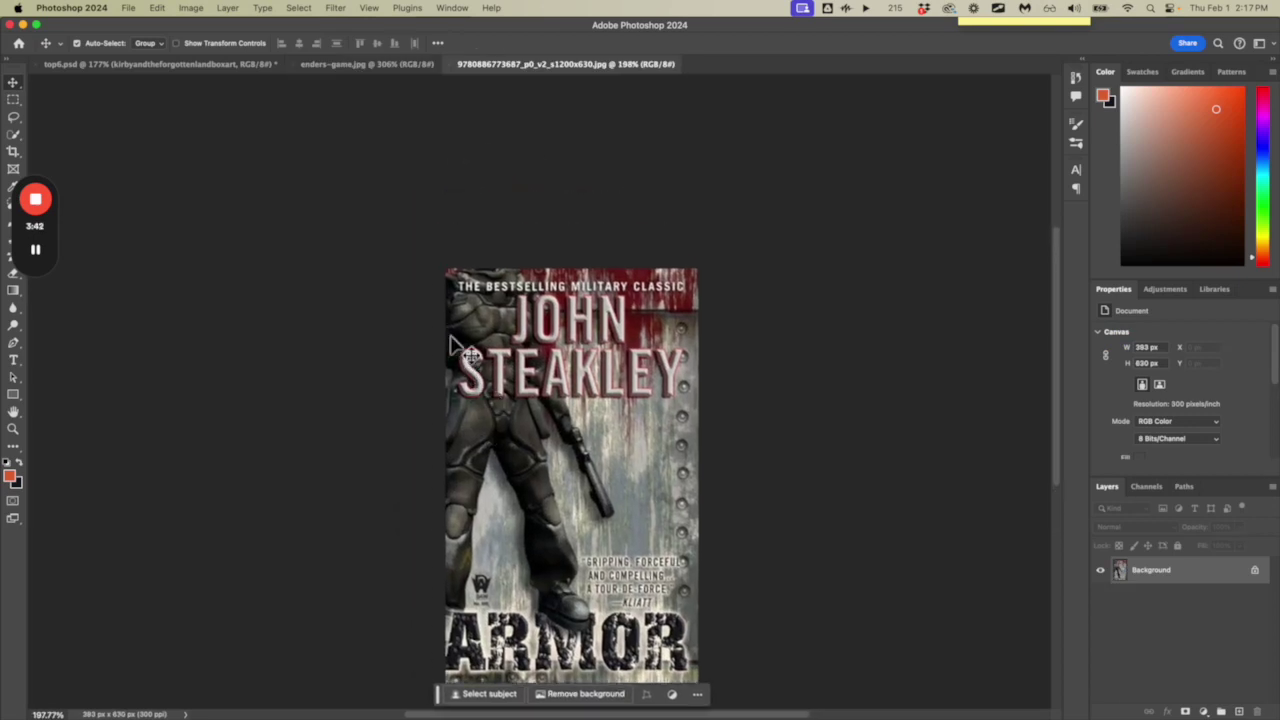
{"action": "scroll", "coordinate": [458, 350], "scroll_direction": "down", "scroll_amount": 5}
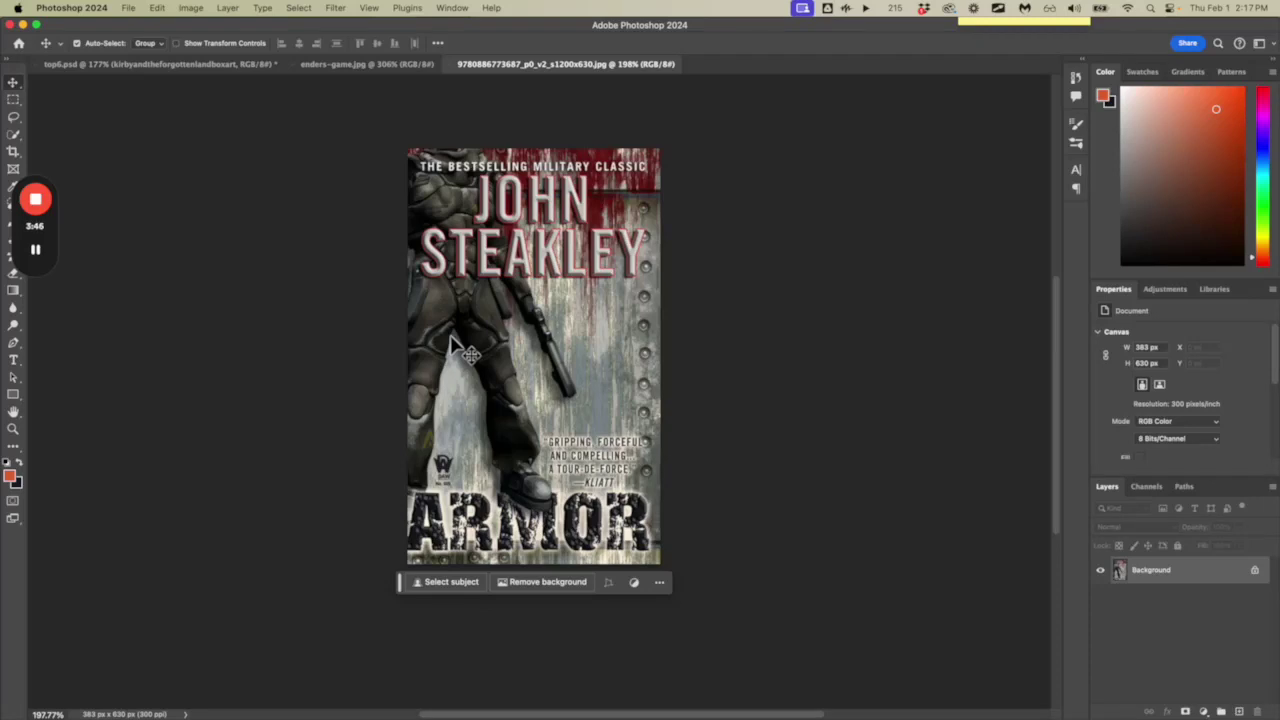
{"action": "scroll", "coordinate": [390, 330], "scroll_direction": "left", "scroll_amount": 2}
{"action": "scroll", "coordinate": [390, 330], "scroll_direction": "right", "scroll_amount": 2}
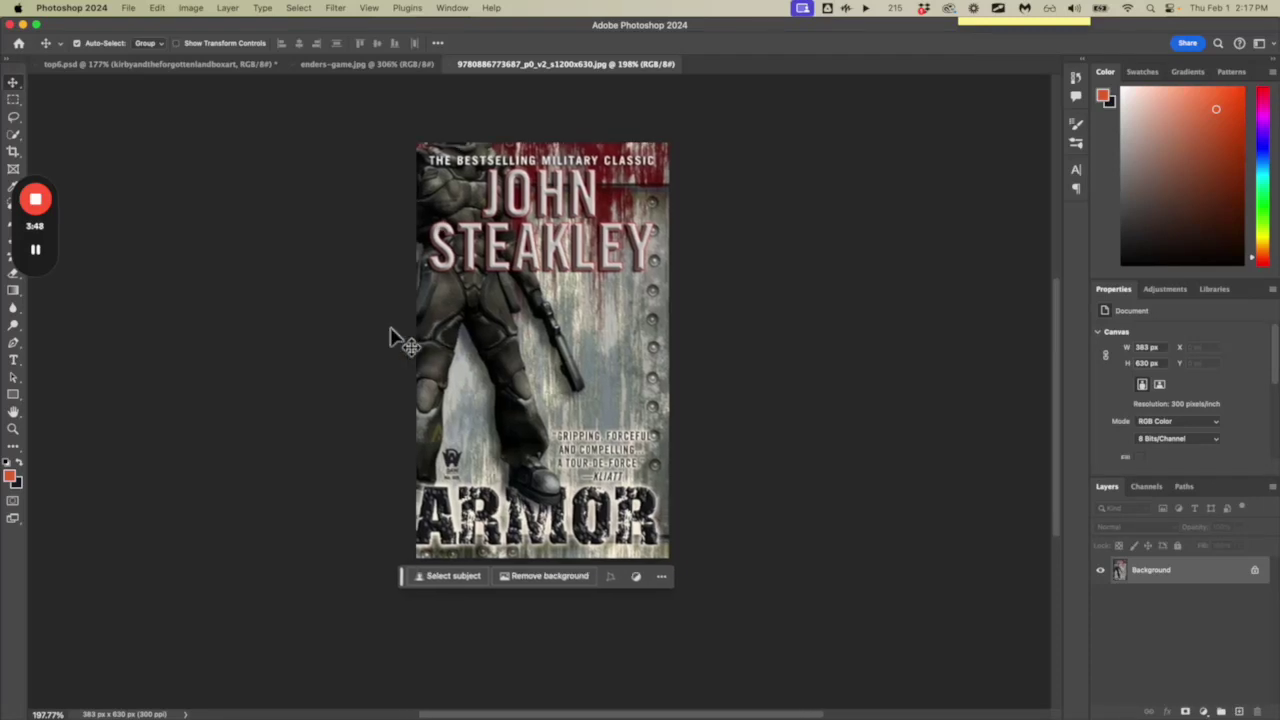
{"action": "scroll", "coordinate": [390, 330], "scroll_direction": "left", "scroll_amount": 1}
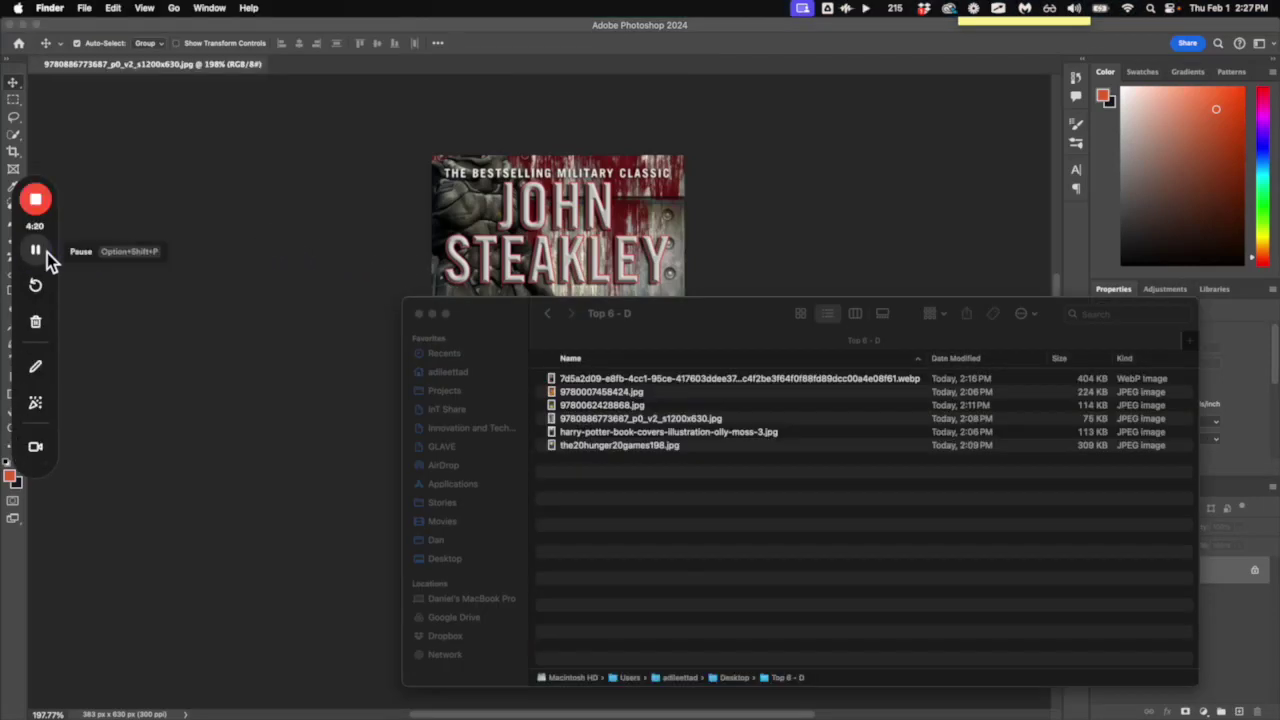
- Return from Finder to Photoshop and prepare to save the Armor cover as sizer.psd in Photoshop format in the Top 6 - D folder
{"action": "left_click_drag", "start_coordinate": [766, 312], "coordinate": [872, 205]}
{"action": "left_click", "coordinate": [734, 276]}
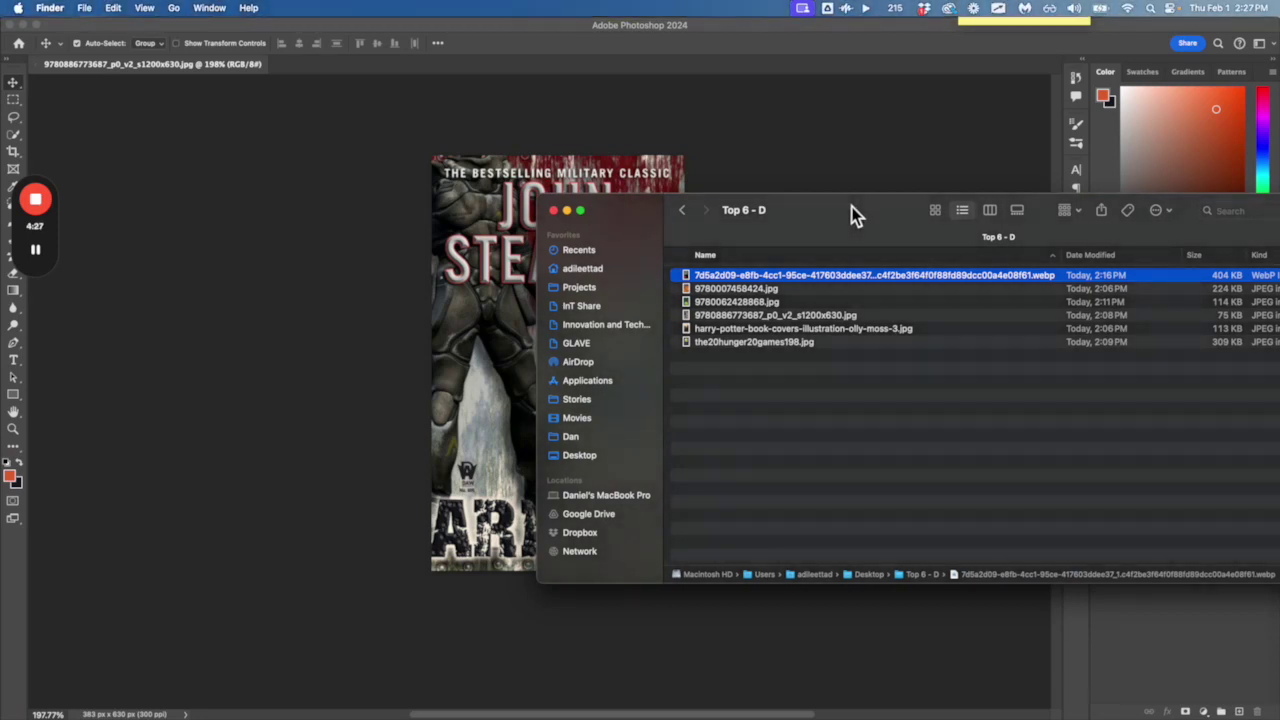
{"action": "left_click", "coordinate": [522, 26]}
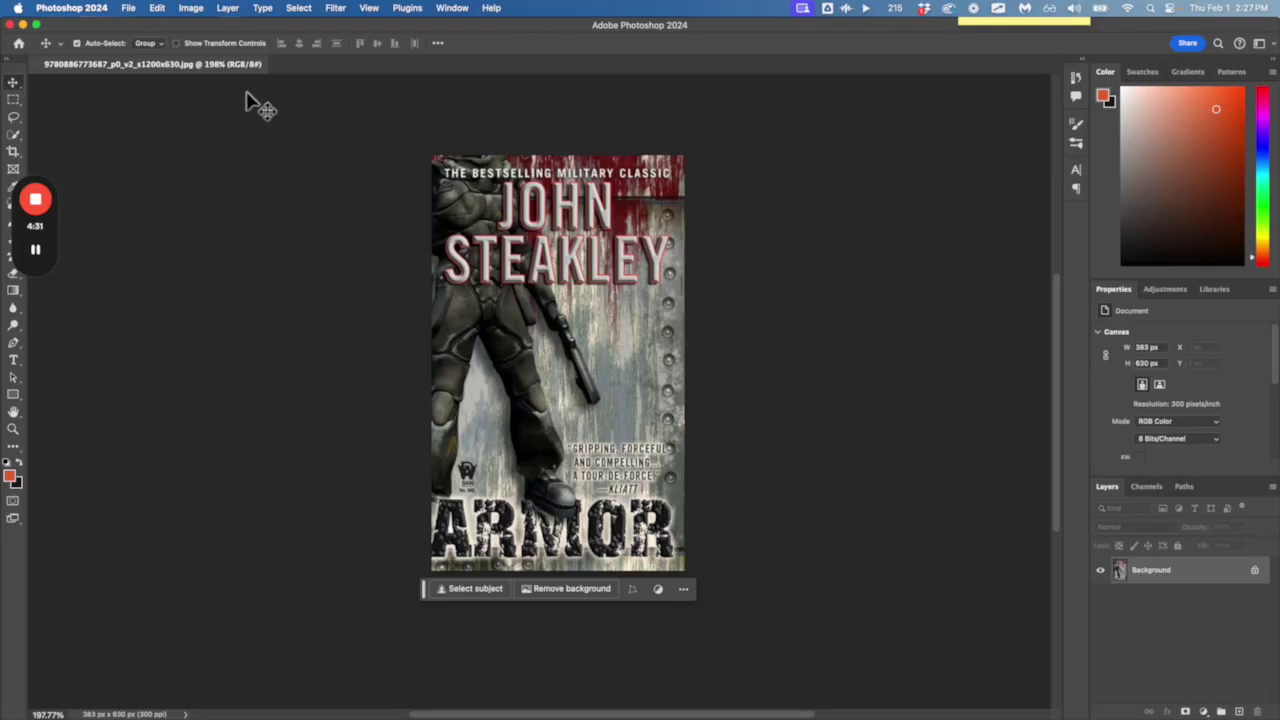
{"action": "left_click", "coordinate": [128, 10]}
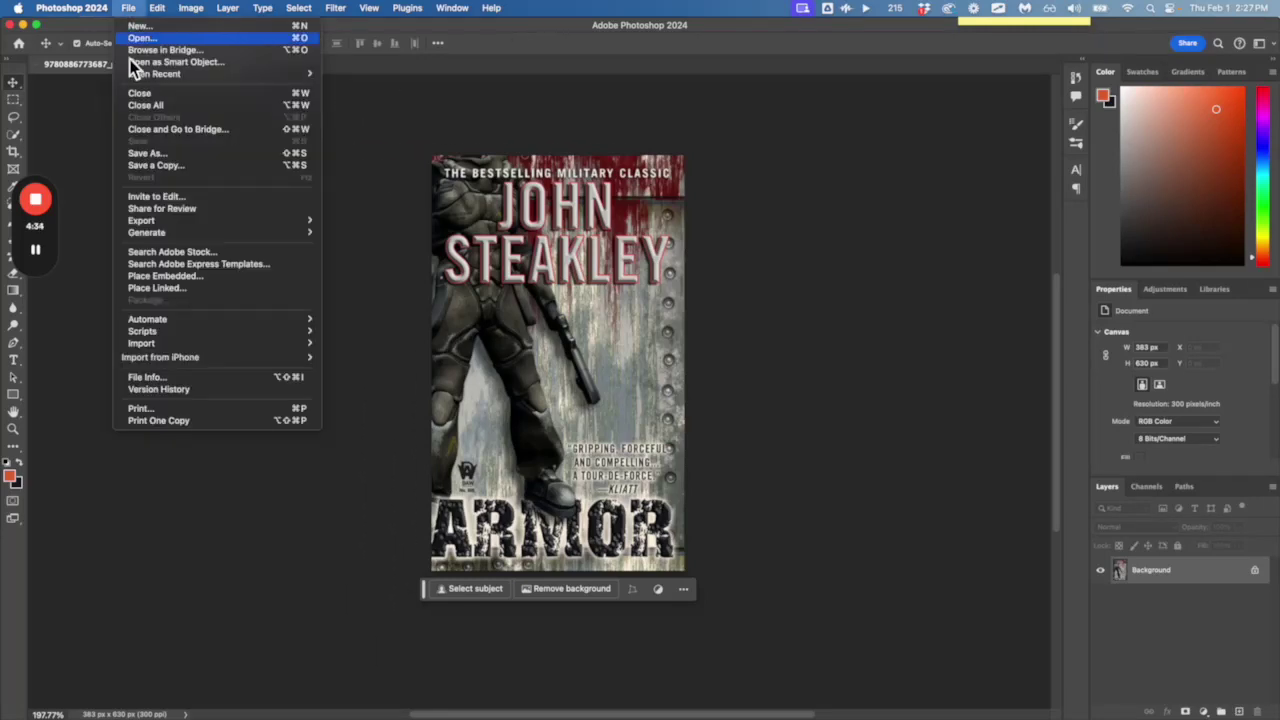
{"action": "left_click", "coordinate": [146, 156]}
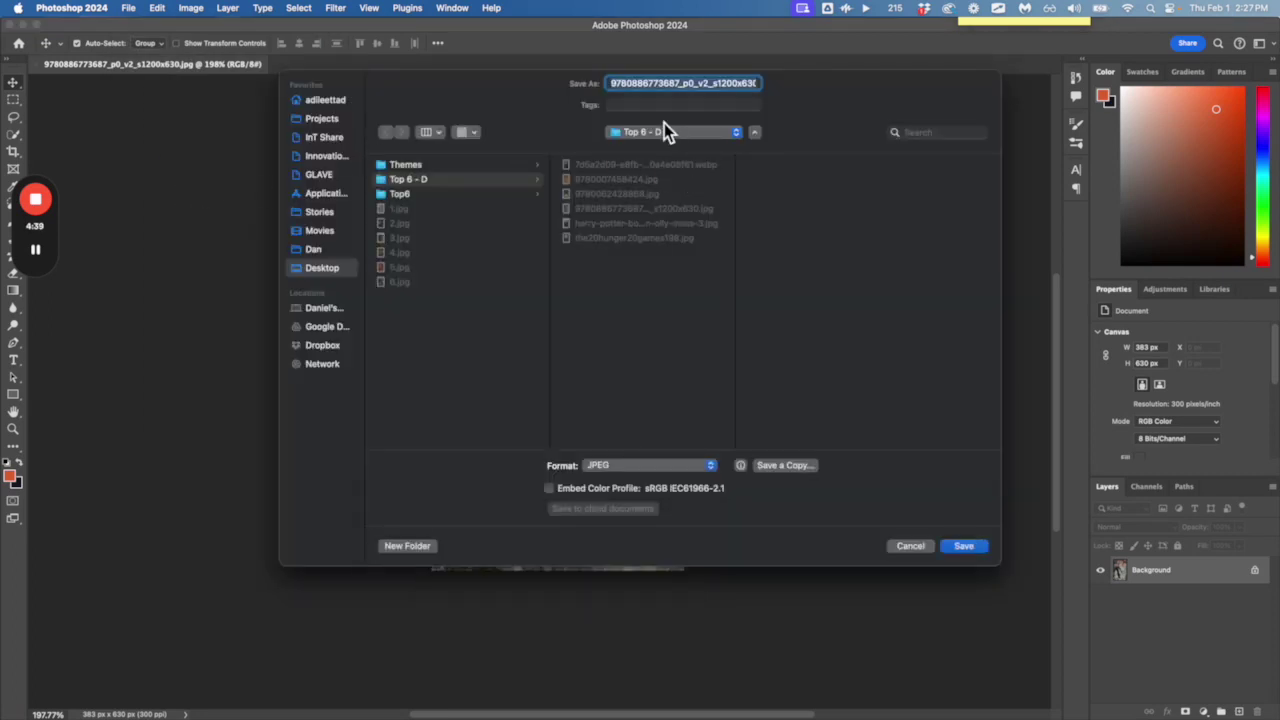
{"action": "type", "text": "sizer.jpg"}
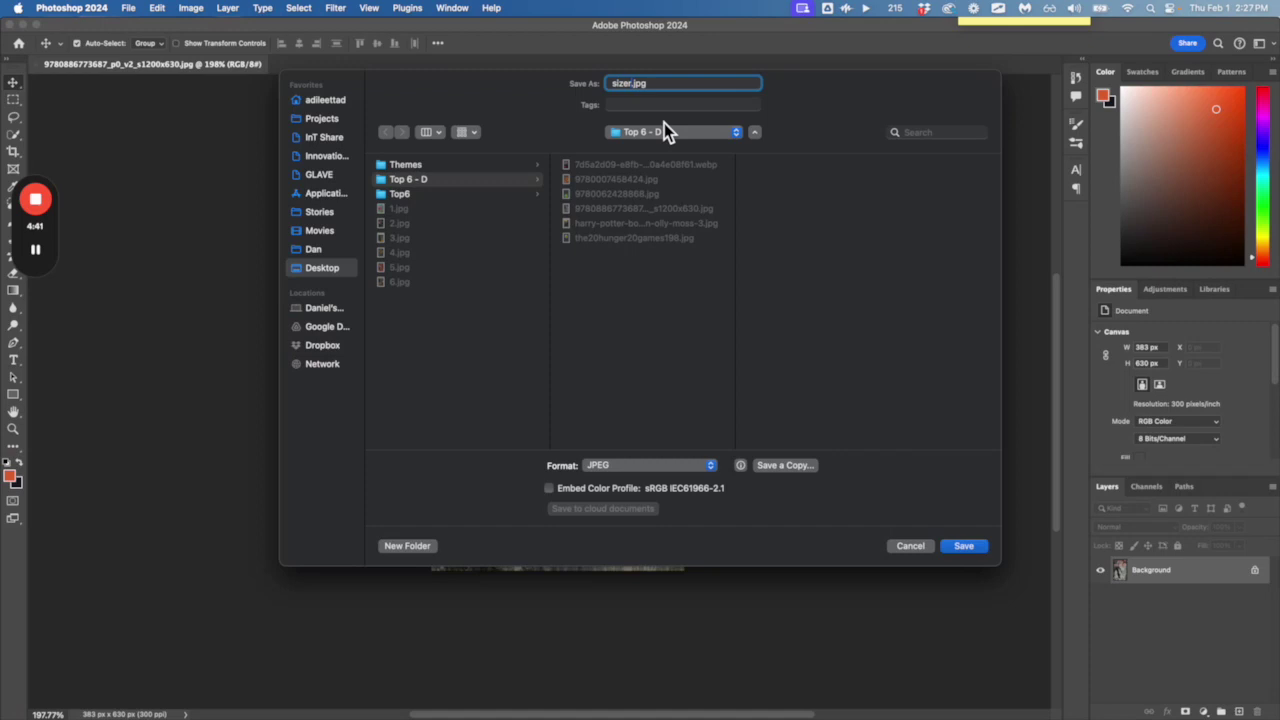
{"action": "left_click", "coordinate": [613, 464]}
{"action": "left_click", "coordinate": [629, 381]}
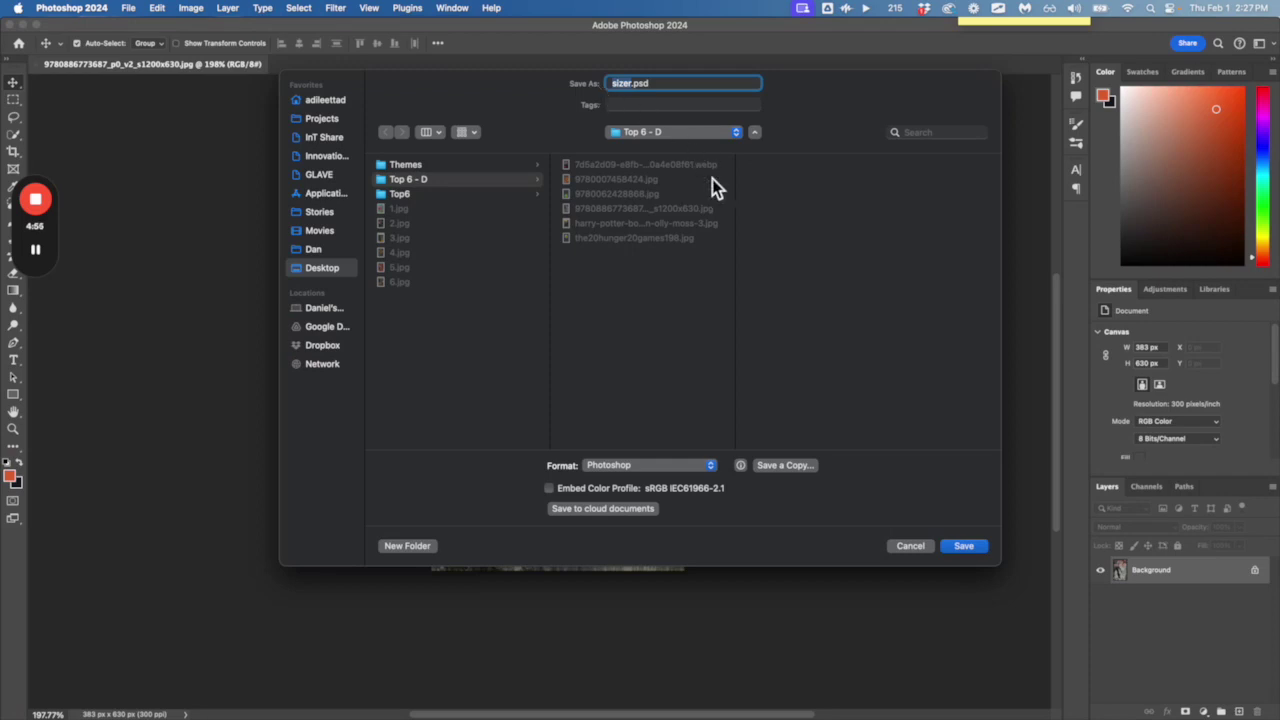
{"action": "key", "text": "ctrl+shift+a"}
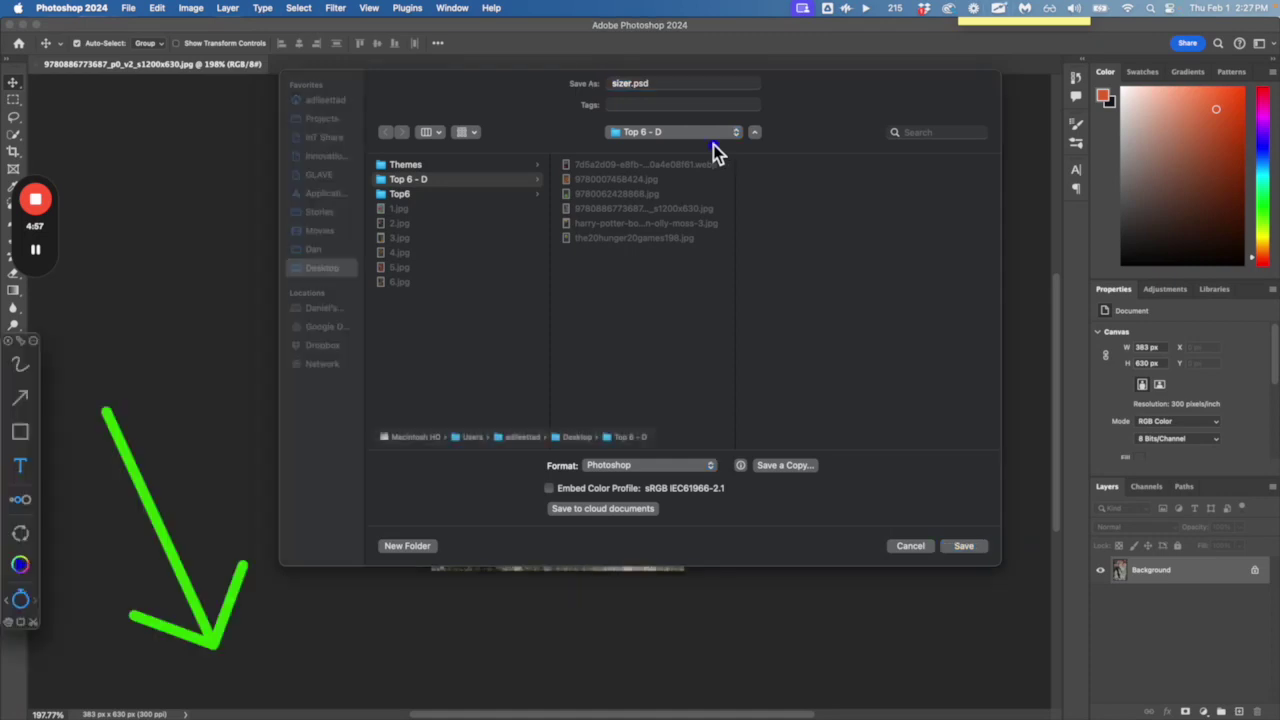
{"action": "left_click", "coordinate": [28, 401]}
{"action": "left_click_drag", "start_coordinate": [645, 100], "coordinate": [610, 388]}
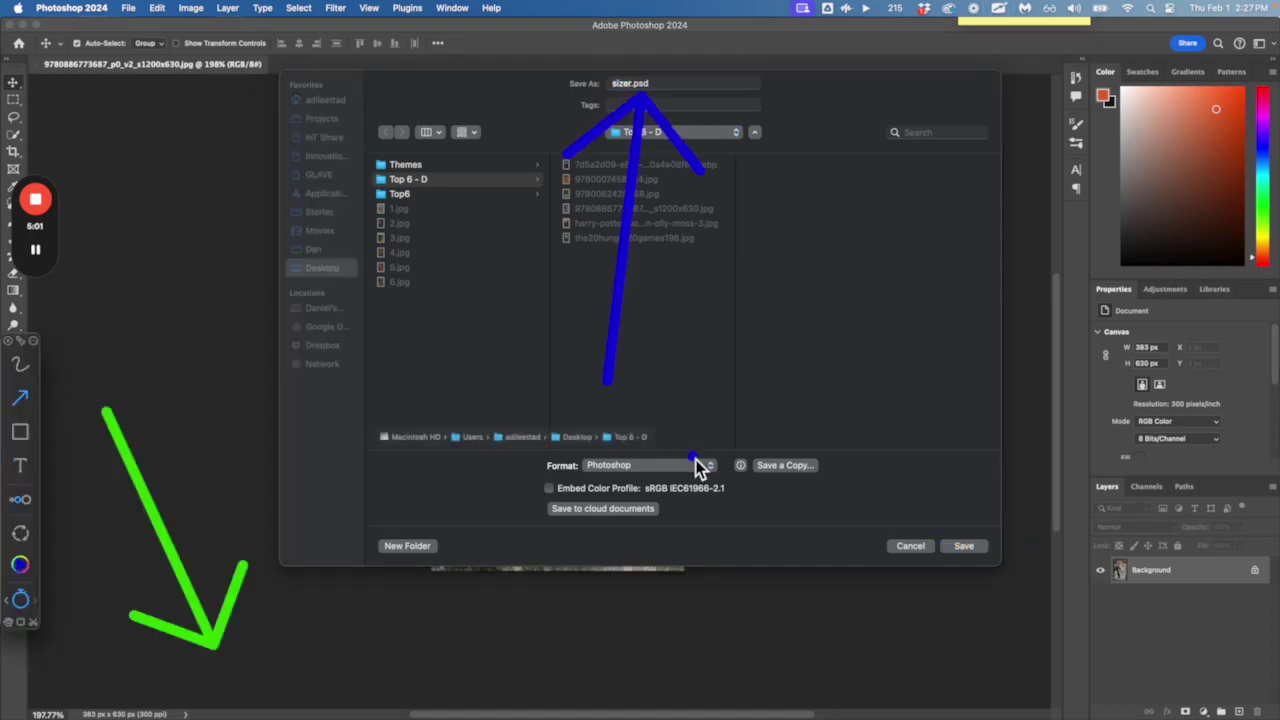
{"action": "left_click_drag", "start_coordinate": [655, 448], "coordinate": [838, 145]}
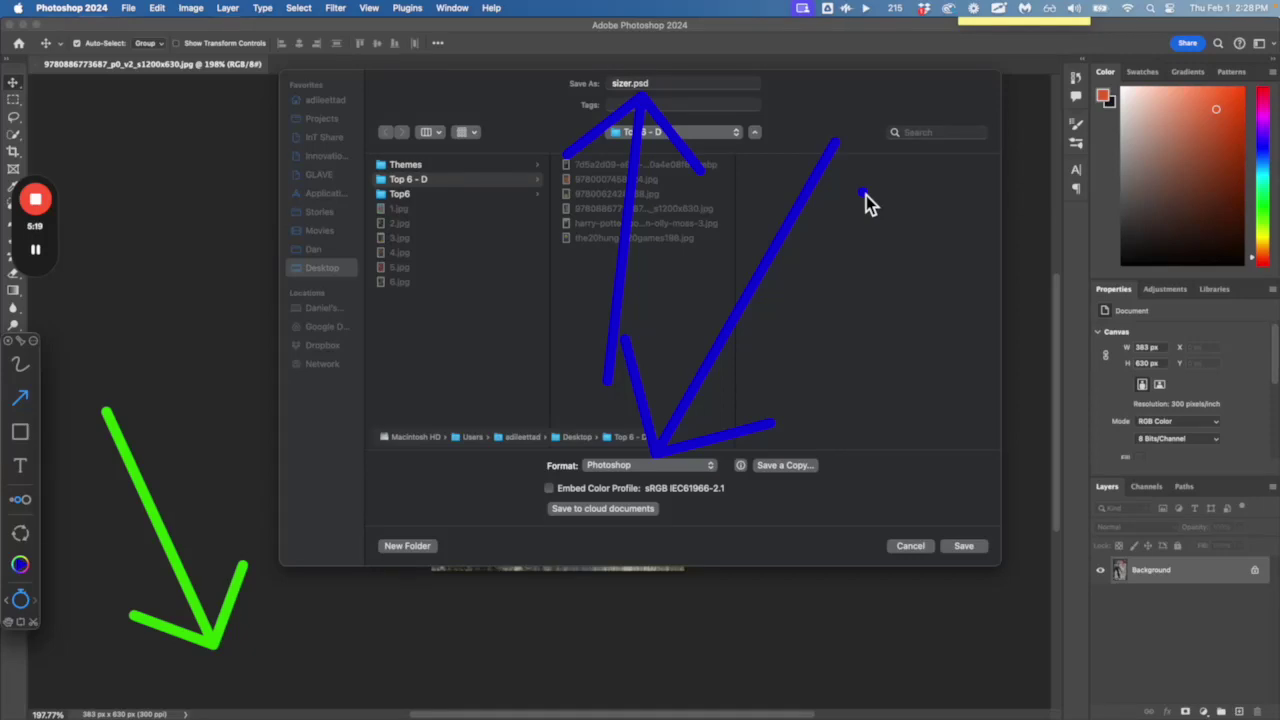
{"action": "key", "text": "Escape"}
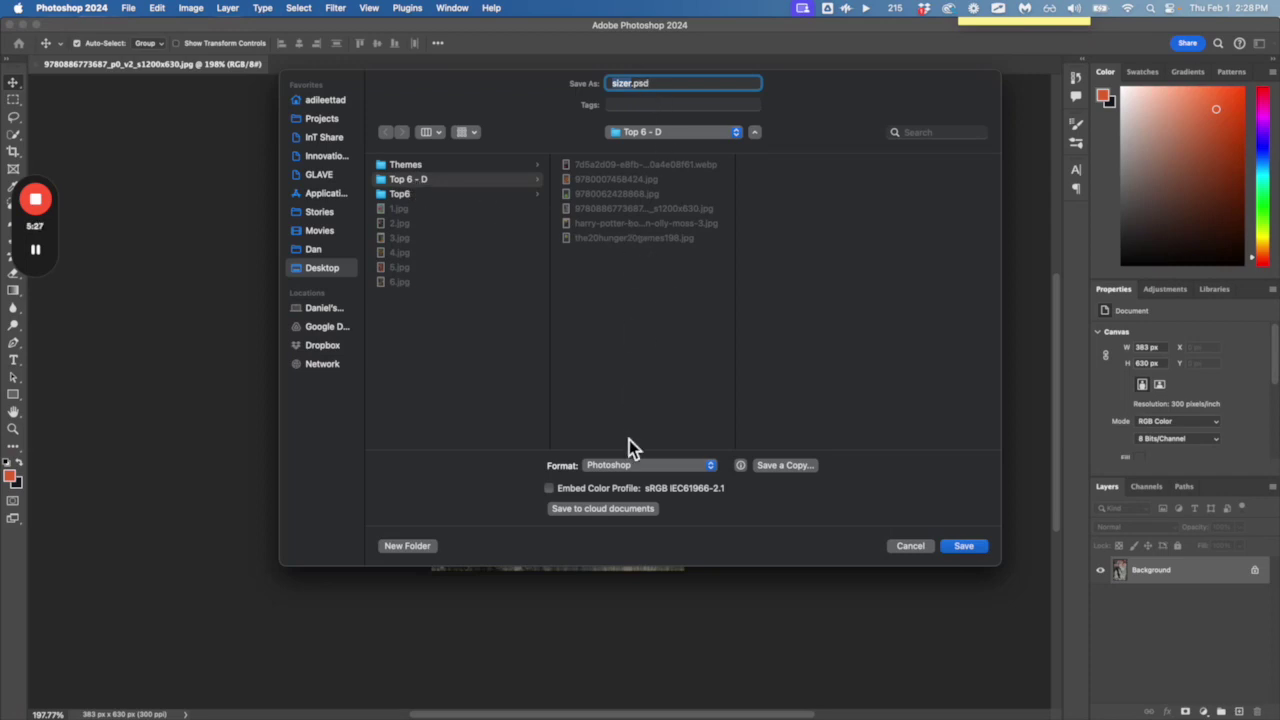
- Confirm saving sizer.psd, then switch to Finder and place the Top 6 - D folder window over the Photoshop document
{"action": "left_click", "coordinate": [972, 549]}
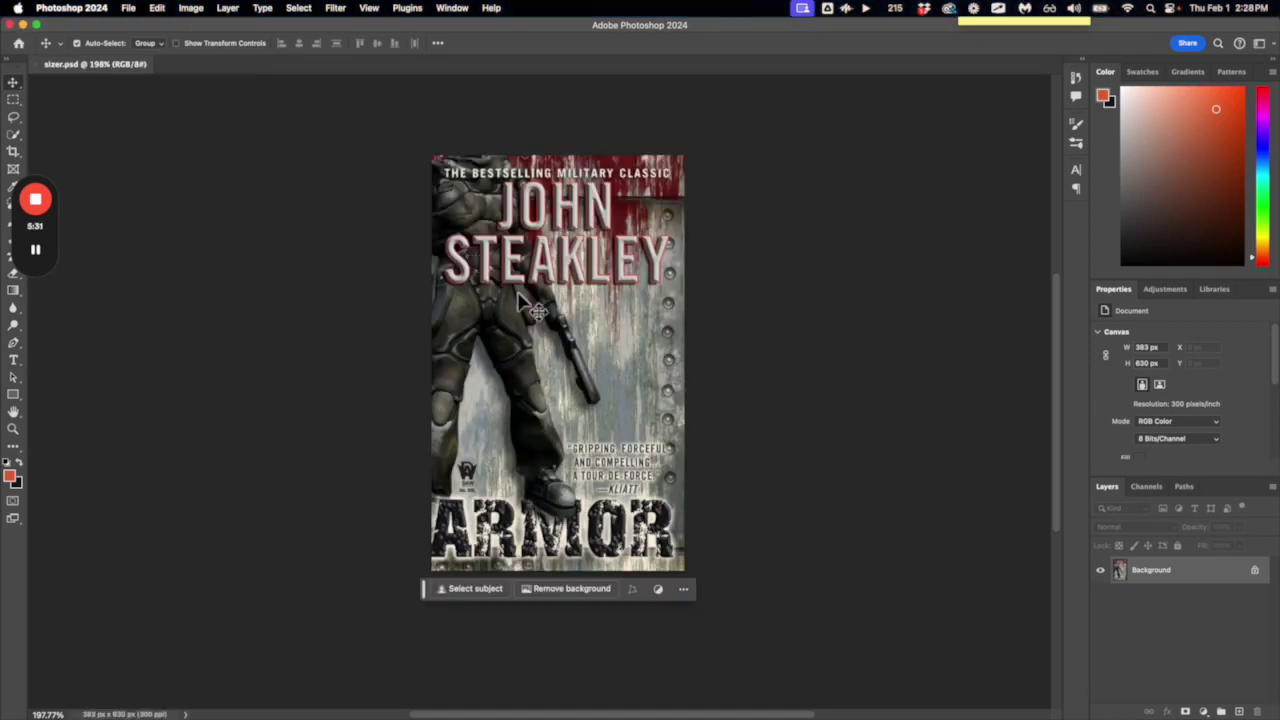
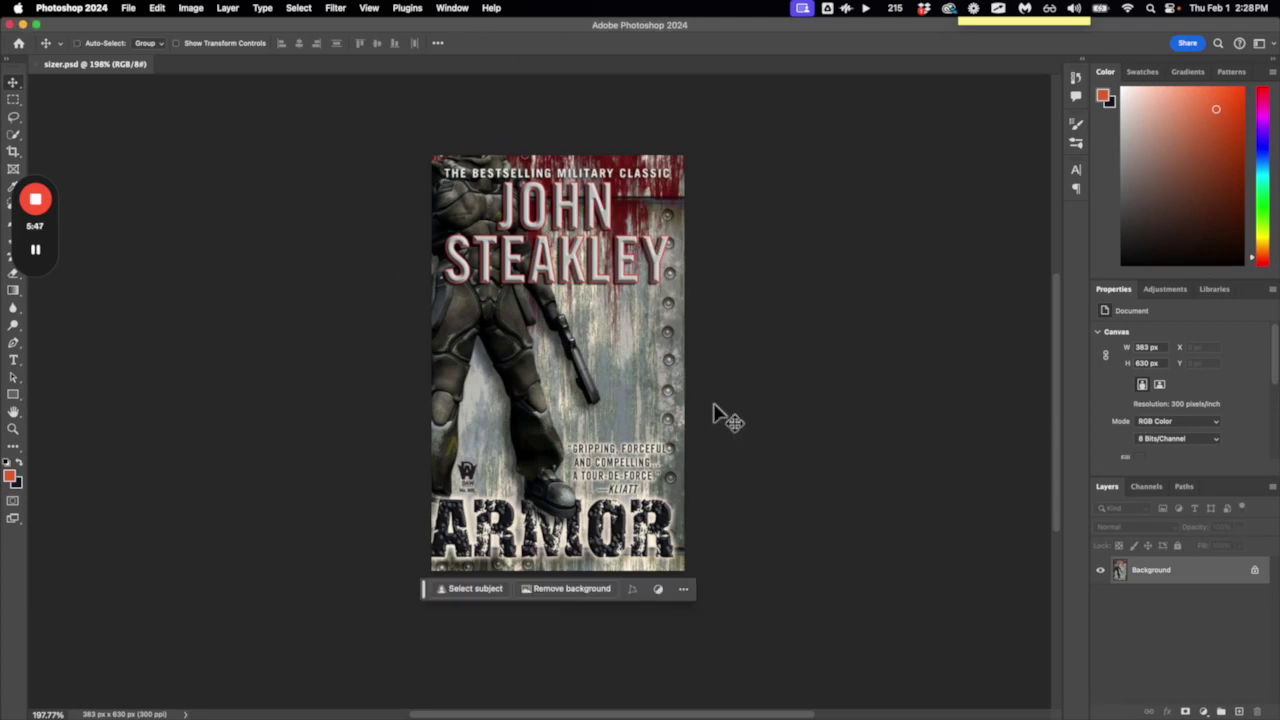
{"action": "key", "text": "super+Tab"}
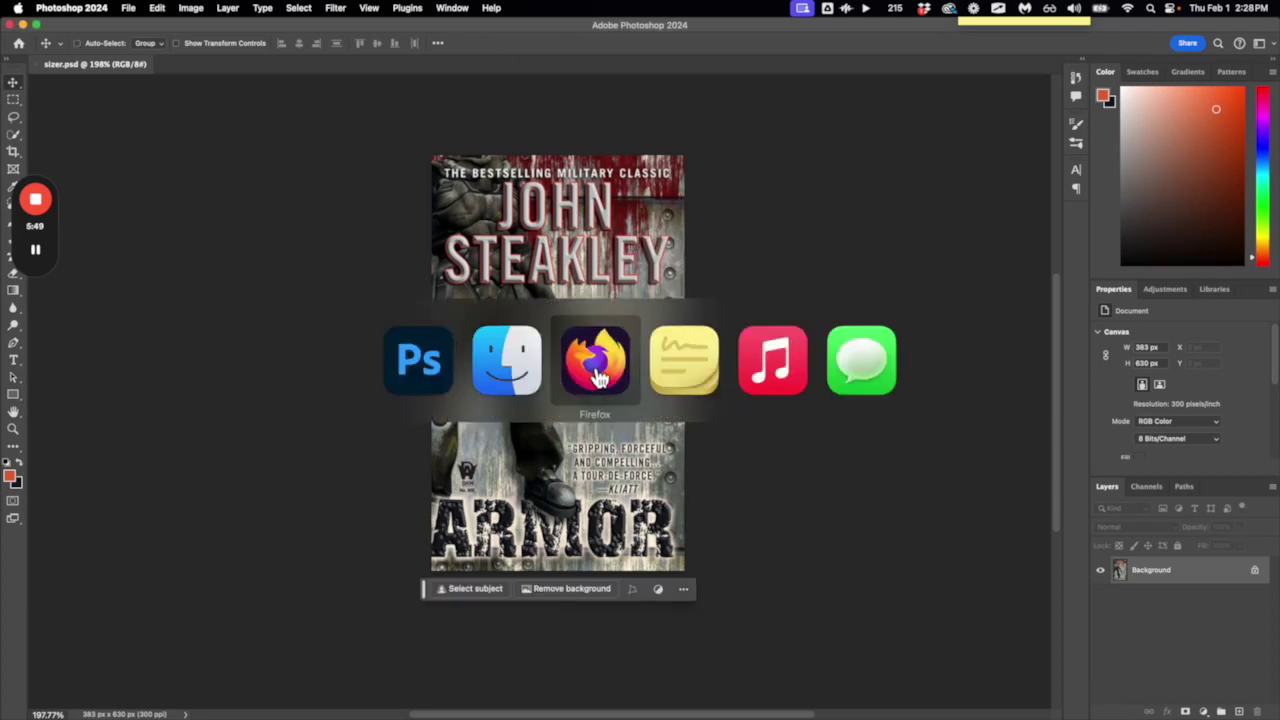
{"action": "left_click_drag", "start_coordinate": [808, 225], "coordinate": [833, 243]}
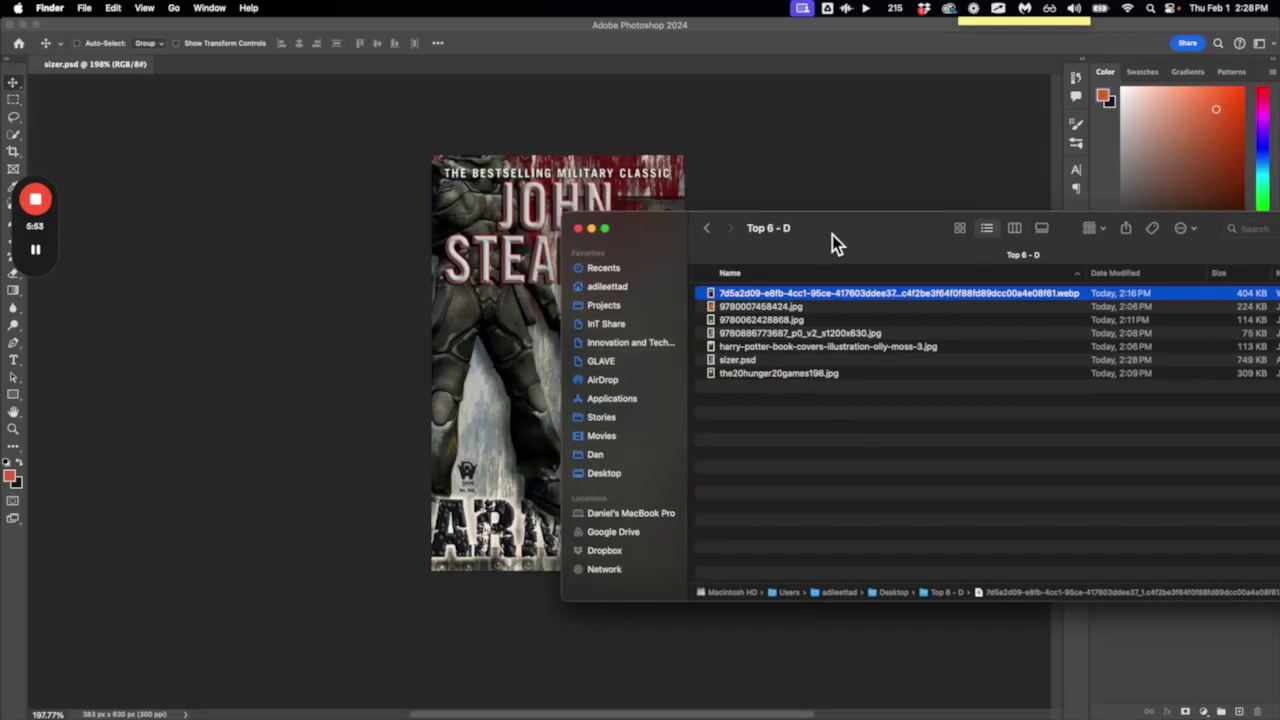
- Place the Ender's Game .webp cover from the Top 6 - D folder into sizer.psd and enlarge it to about 6.79% to cover the canvas
{"action": "left_click_drag", "start_coordinate": [857, 237], "coordinate": [909, 217]}
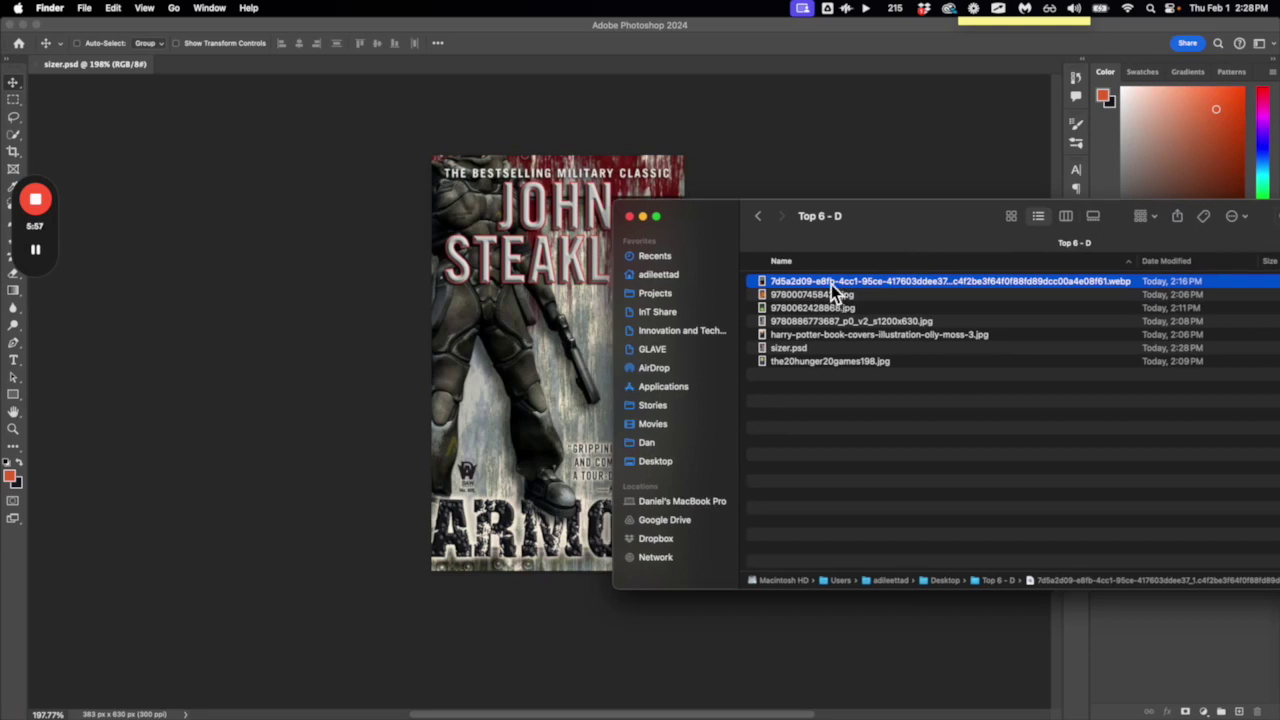
{"action": "left_click_drag", "start_coordinate": [831, 284], "coordinate": [545, 268]}
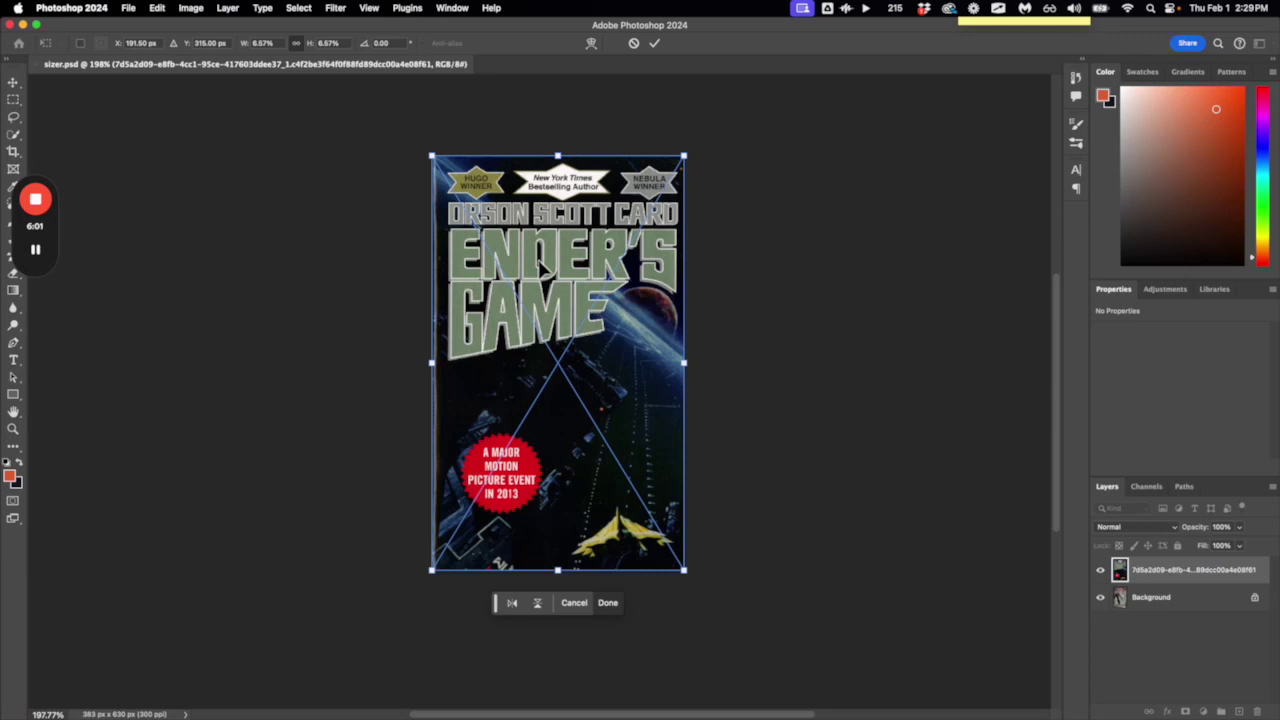
{"action": "scroll", "coordinate": [490, 318], "scroll_direction": "up", "scroll_amount": 5}
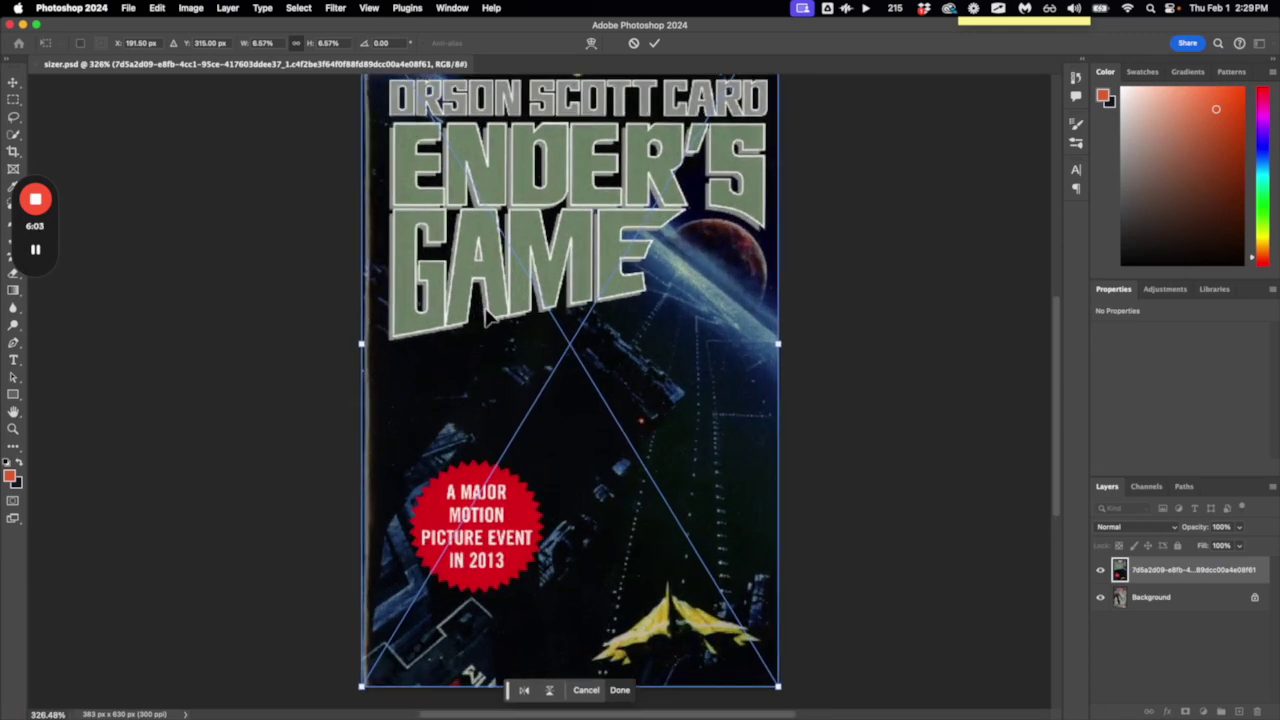
{"action": "scroll", "coordinate": [487, 317], "scroll_direction": "down", "scroll_amount": 3}
{"action": "left_click_drag", "start_coordinate": [404, 103], "coordinate": [402, 99]}
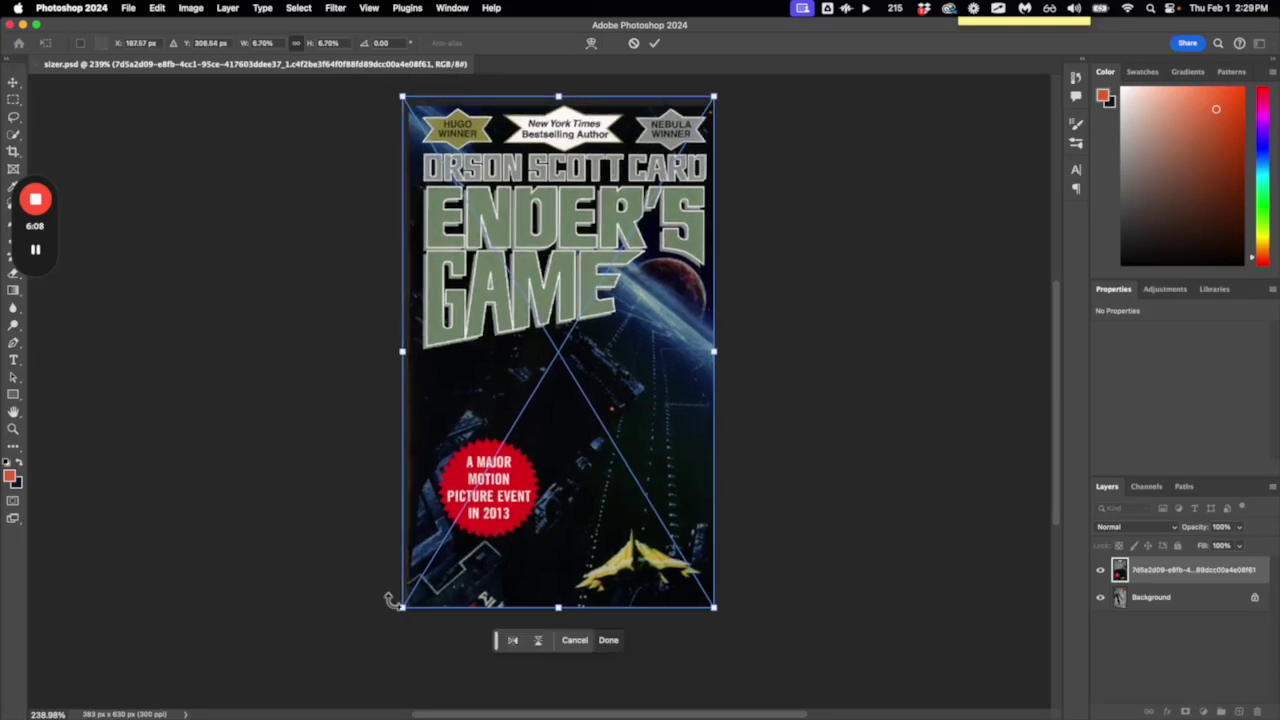
{"action": "left_click_drag", "start_coordinate": [400, 607], "coordinate": [399, 614]}
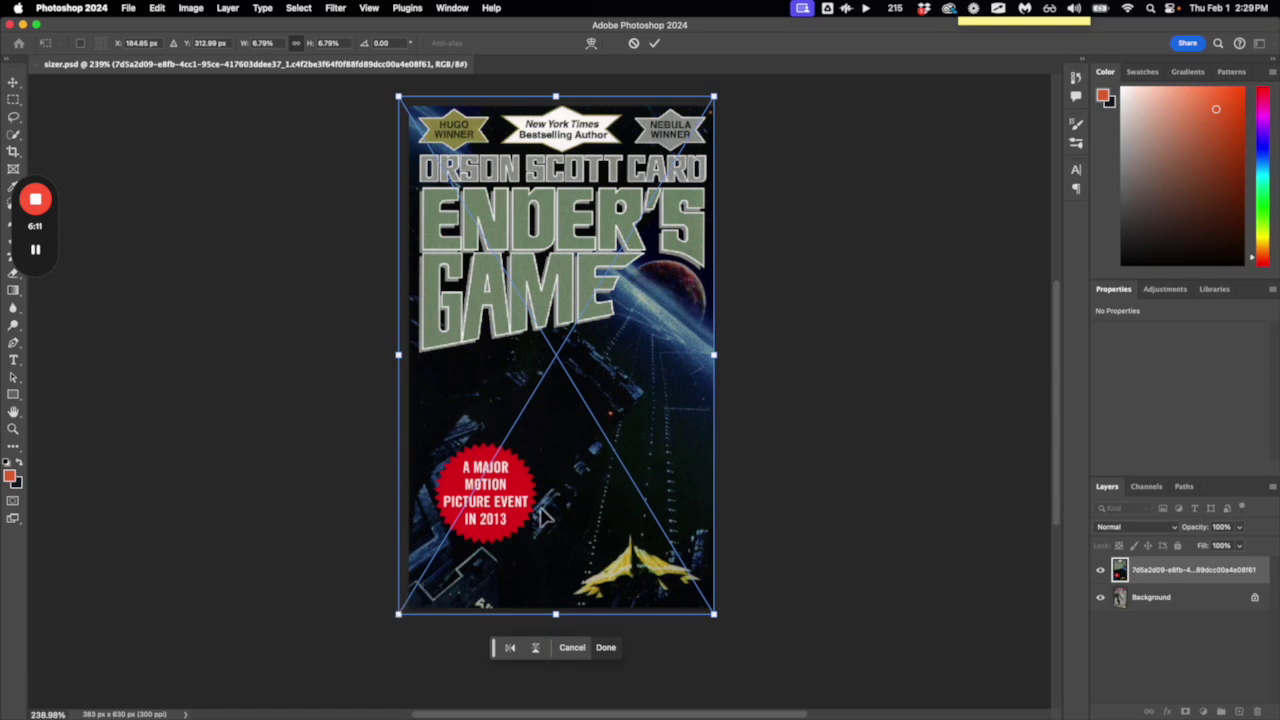
{"action": "left_click", "coordinate": [654, 46]}
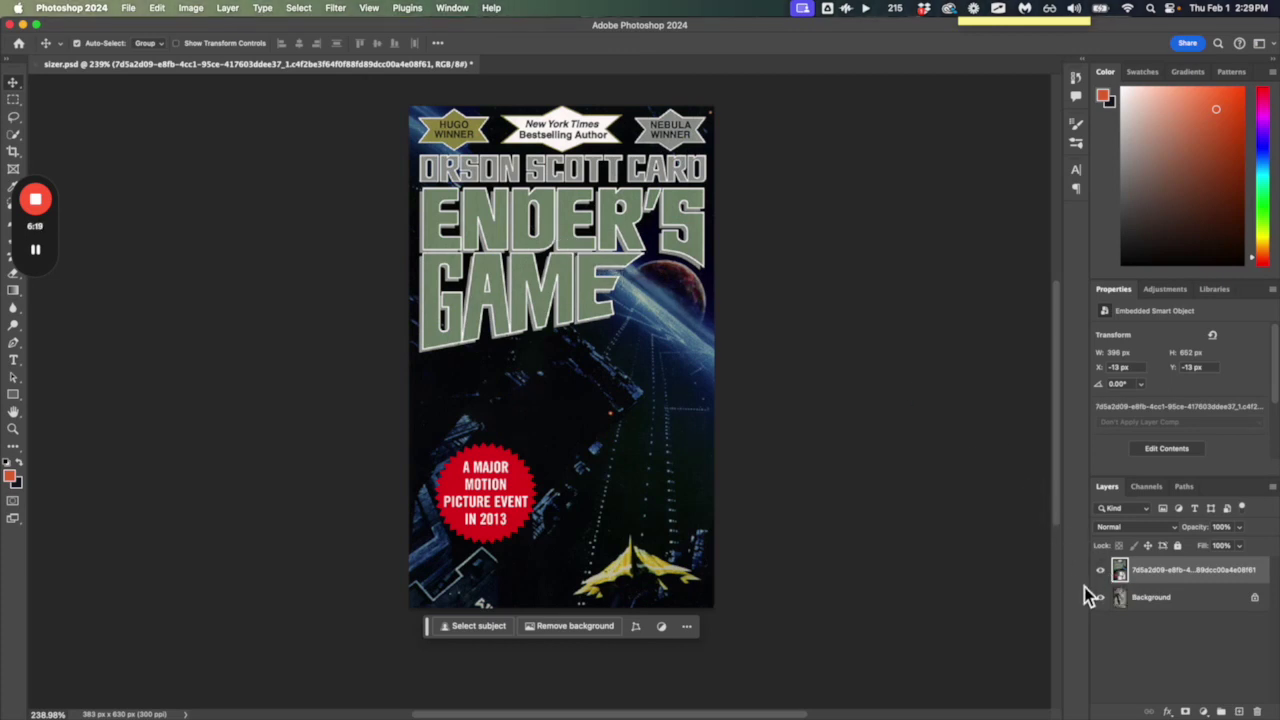
{"action": "key", "text": "ctrl+shift+d"}
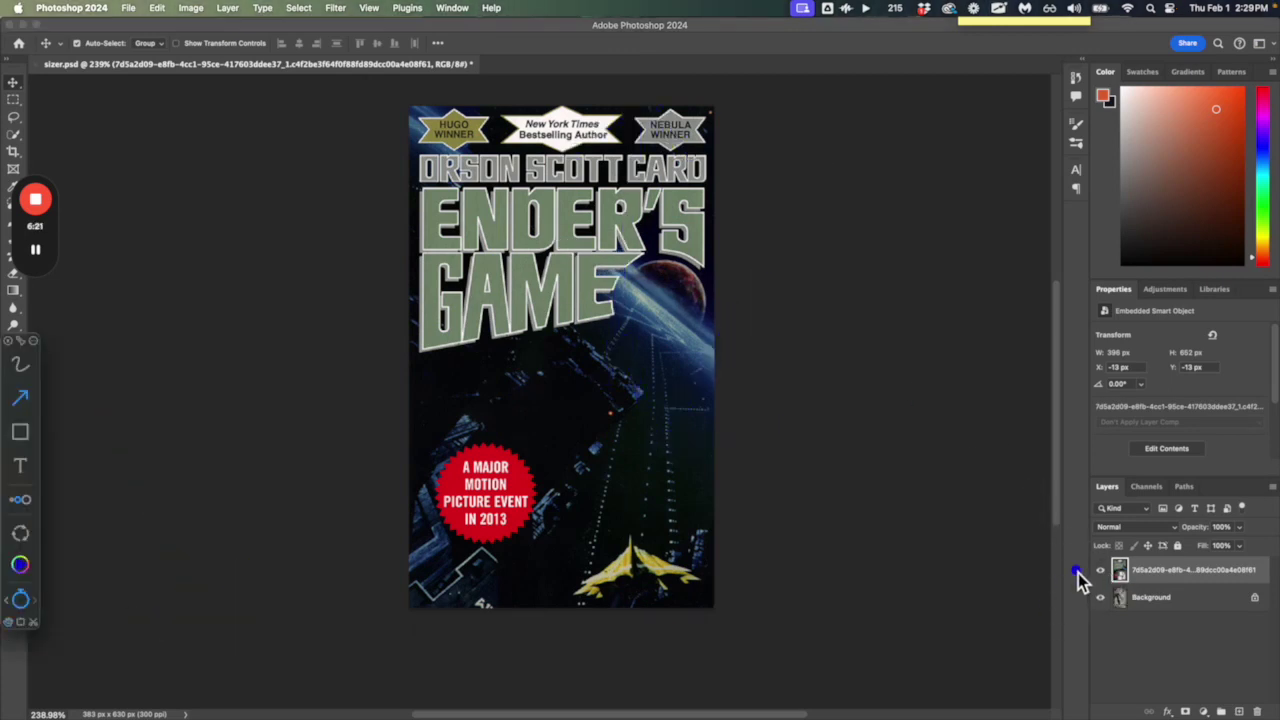
{"action": "left_click_drag", "start_coordinate": [1080, 572], "coordinate": [882, 565]}
{"action": "left_click_drag", "start_coordinate": [1087, 616], "coordinate": [955, 712]}
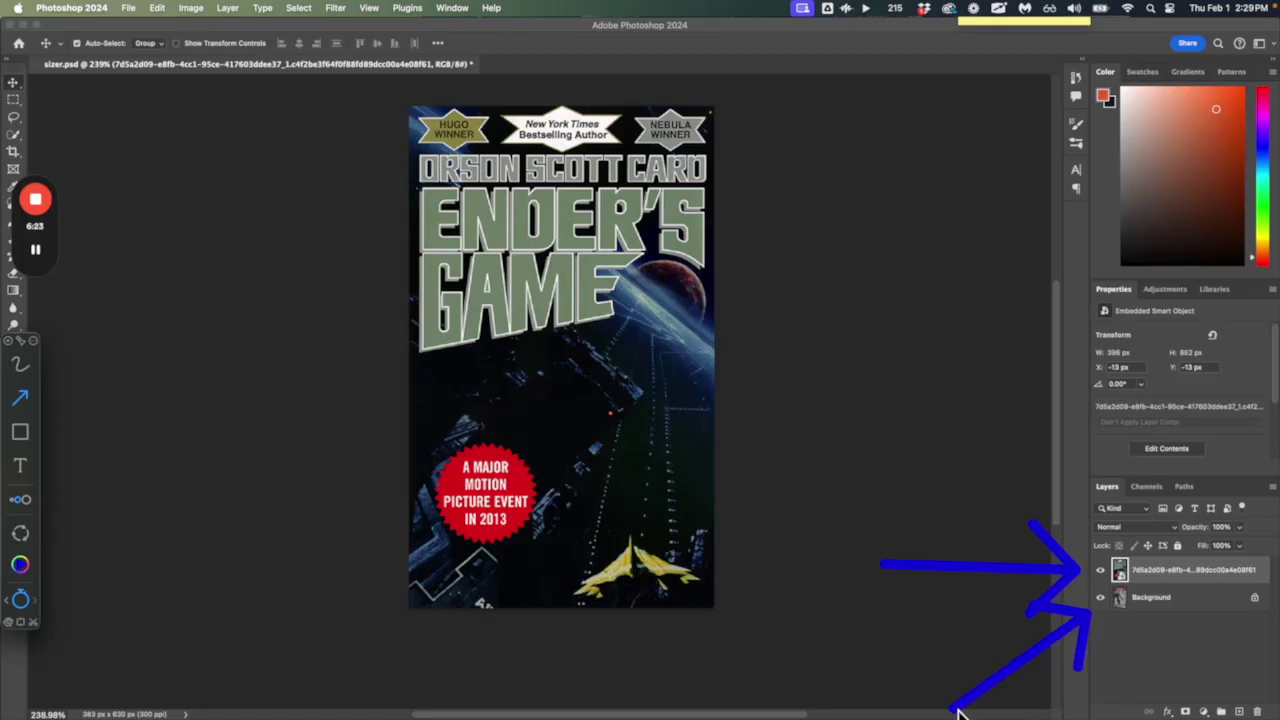
{"action": "key", "text": "ctrl+shift+d"}
- Hide and show the Ender's Game layer repeatedly to compare it with the Armor cover on the Background layer
{"action": "left_click", "coordinate": [1101, 570]}
{"action": "left_click", "coordinate": [1101, 571]}
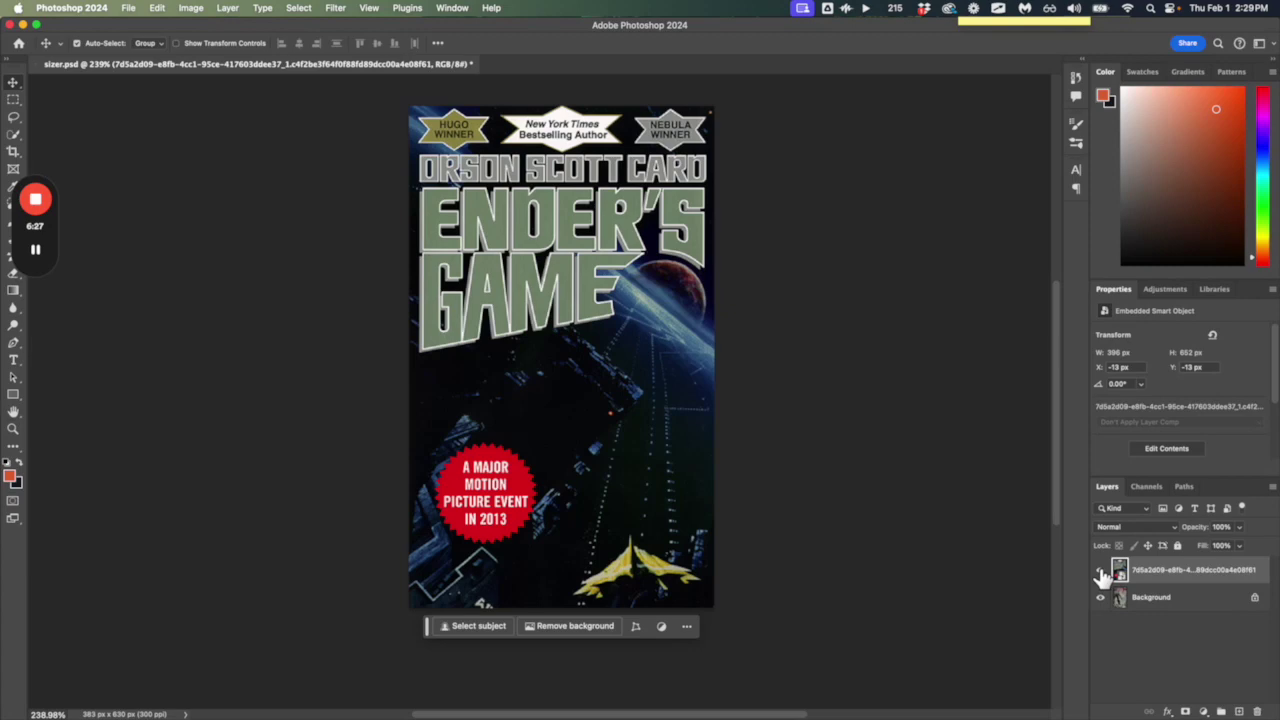
{"action": "left_click", "coordinate": [1101, 570]}
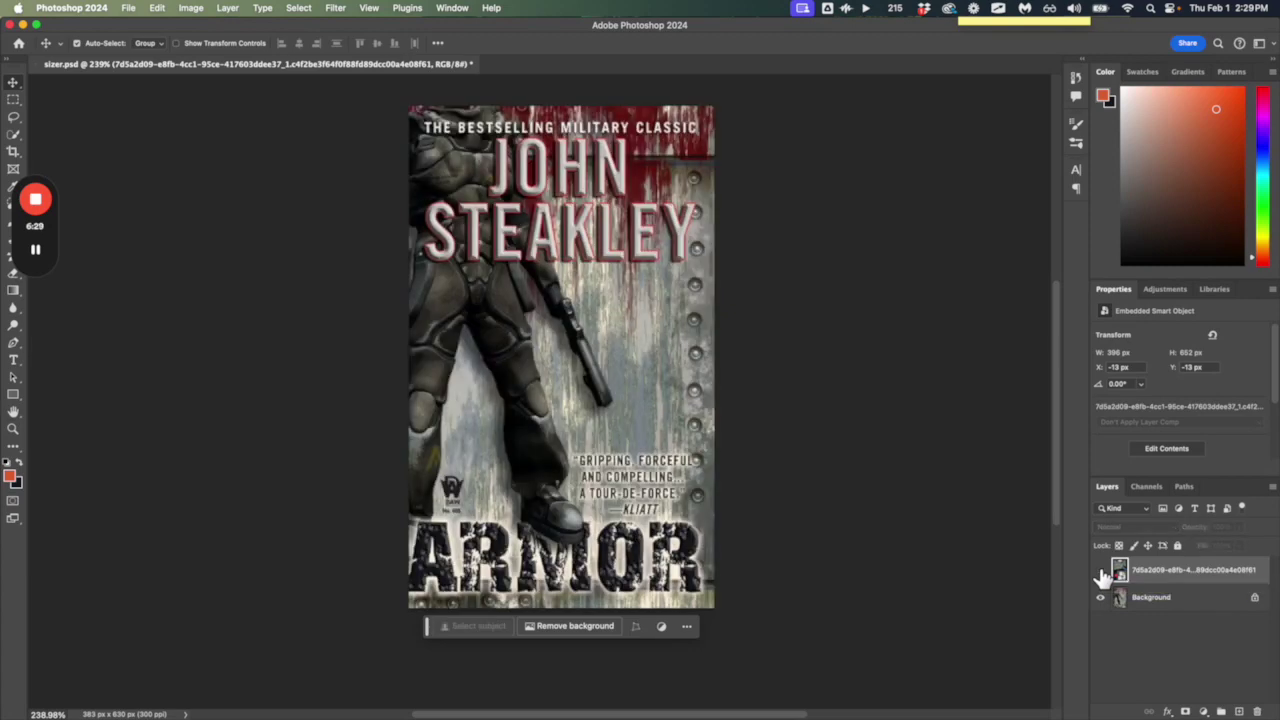
{"action": "left_click", "coordinate": [1101, 570]}
{"action": "left_click", "coordinate": [1101, 570]}
{"action": "left_click", "coordinate": [1101, 570]}
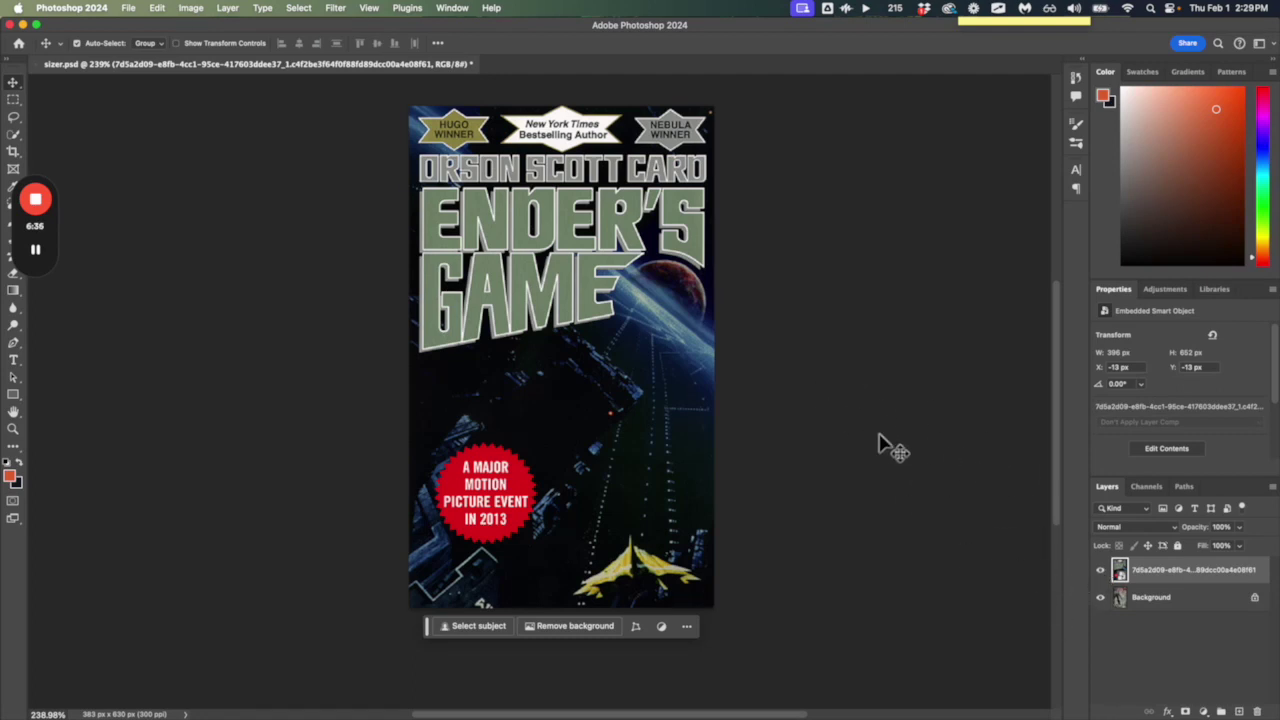
- Place 9780007458424.jpg from the Finder folder into sizer.psd, enlarging The Hobbit cover to about 10.03% and nudging it to fill the canvas
{"action": "key", "text": "super+Tab"}
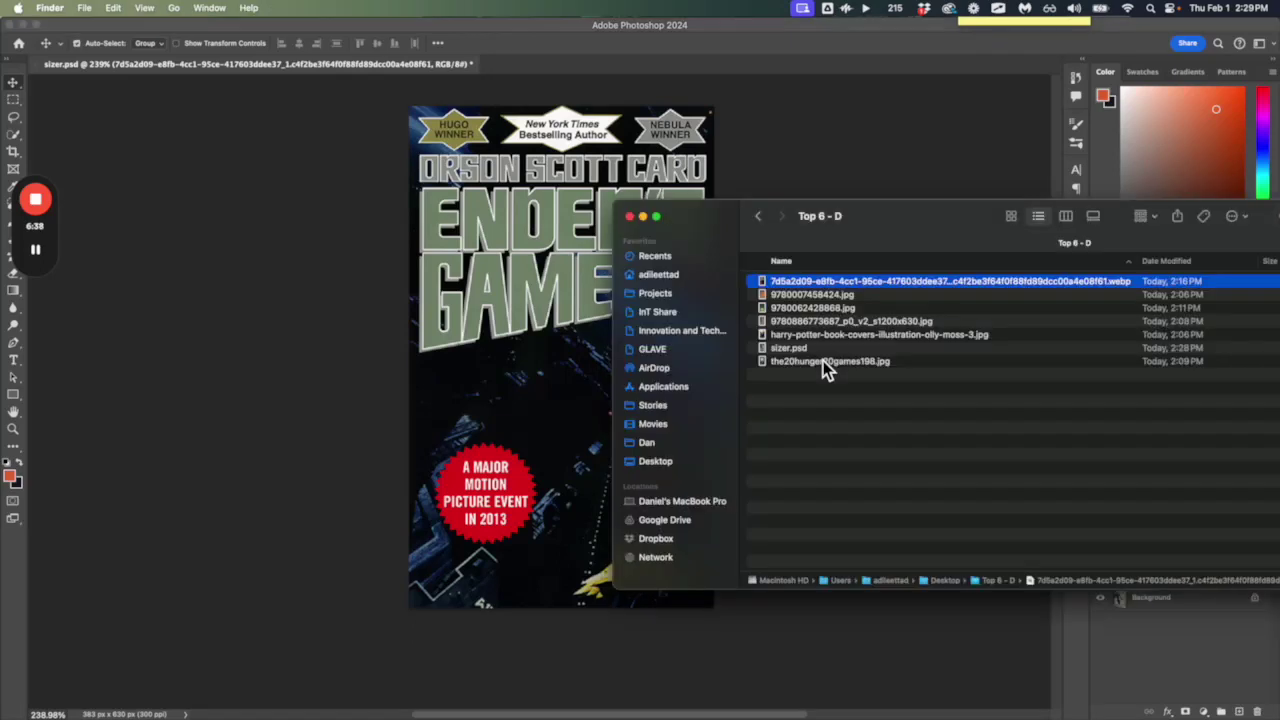
{"action": "left_click", "coordinate": [794, 298]}
{"action": "left_click_drag", "start_coordinate": [794, 298], "coordinate": [520, 300]}
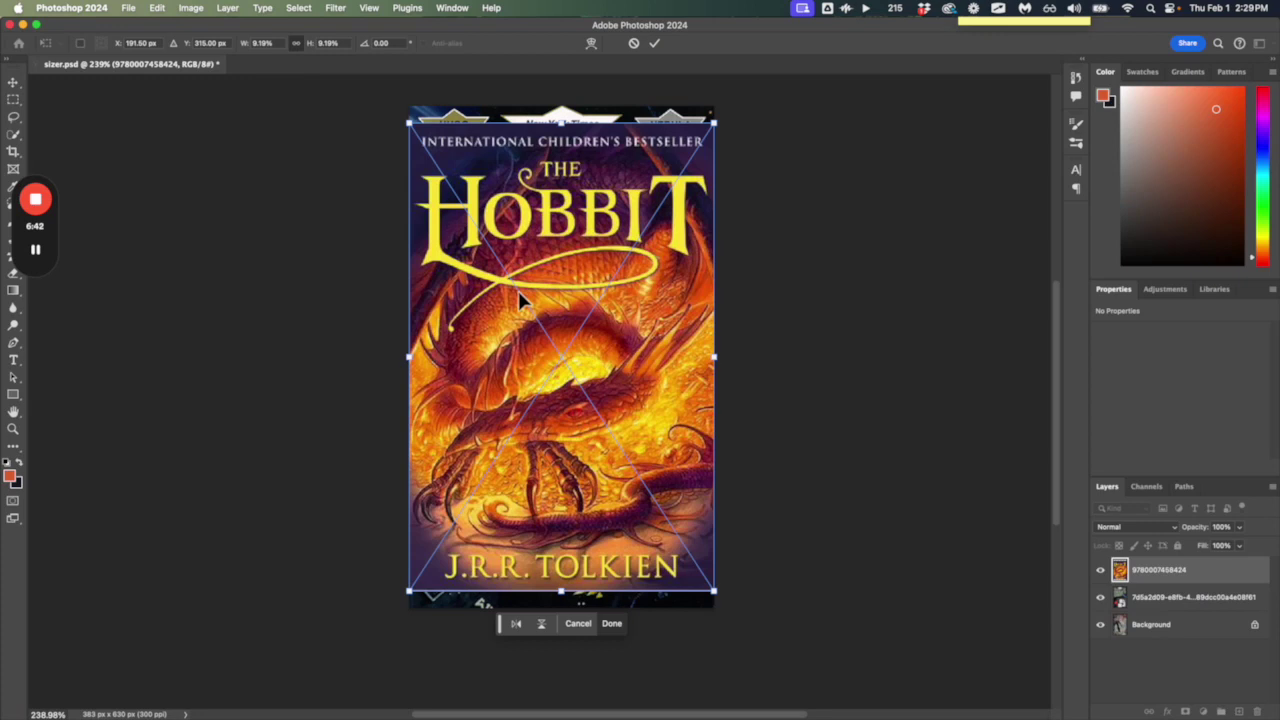
{"action": "left_click_drag", "start_coordinate": [404, 117], "coordinate": [395, 100]}
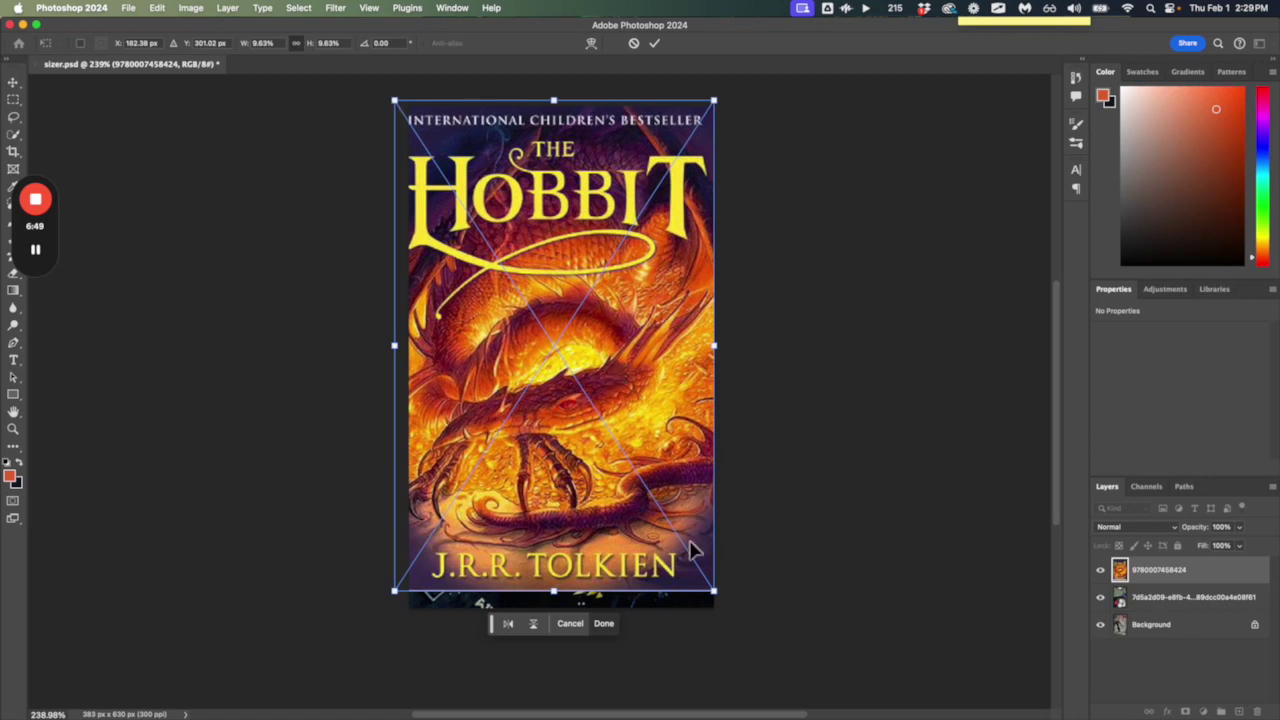
{"action": "left_click_drag", "start_coordinate": [713, 591], "coordinate": [727, 620]}
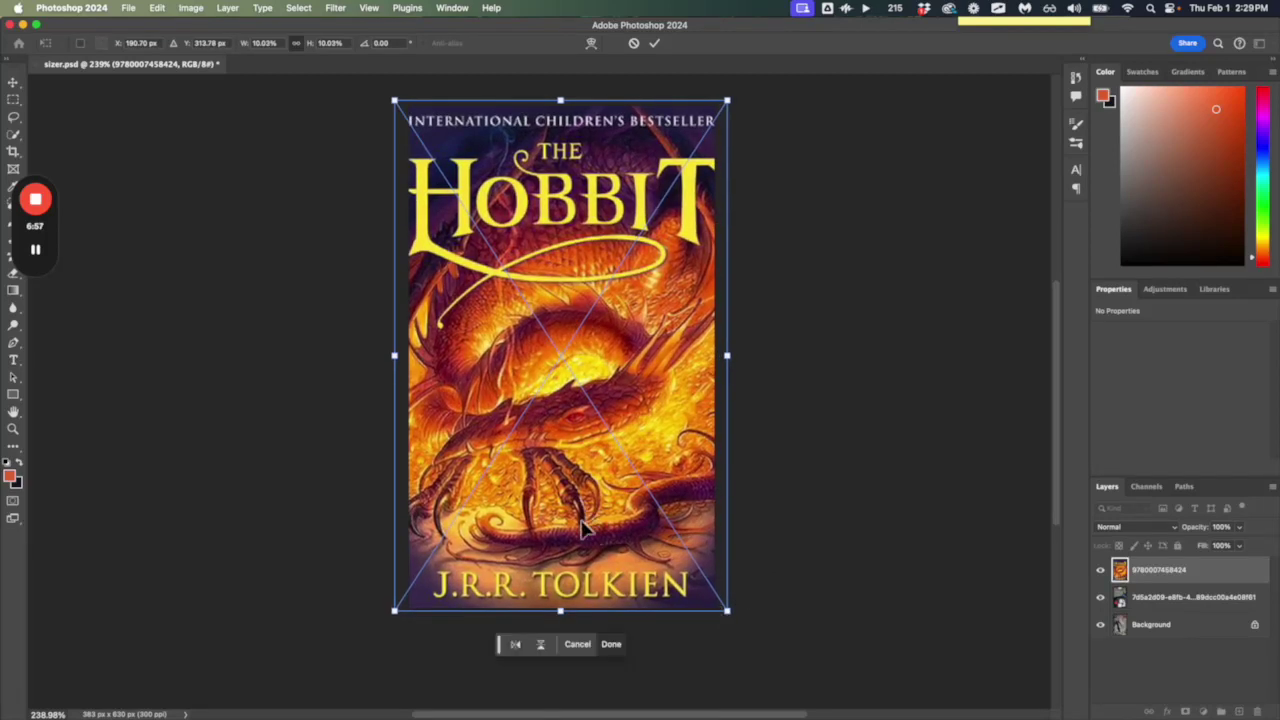
{"action": "key", "text": "Down"}
{"action": "key", "text": "Right"}
{"action": "key", "text": "Up"}
{"action": "left_click", "coordinate": [656, 44]}
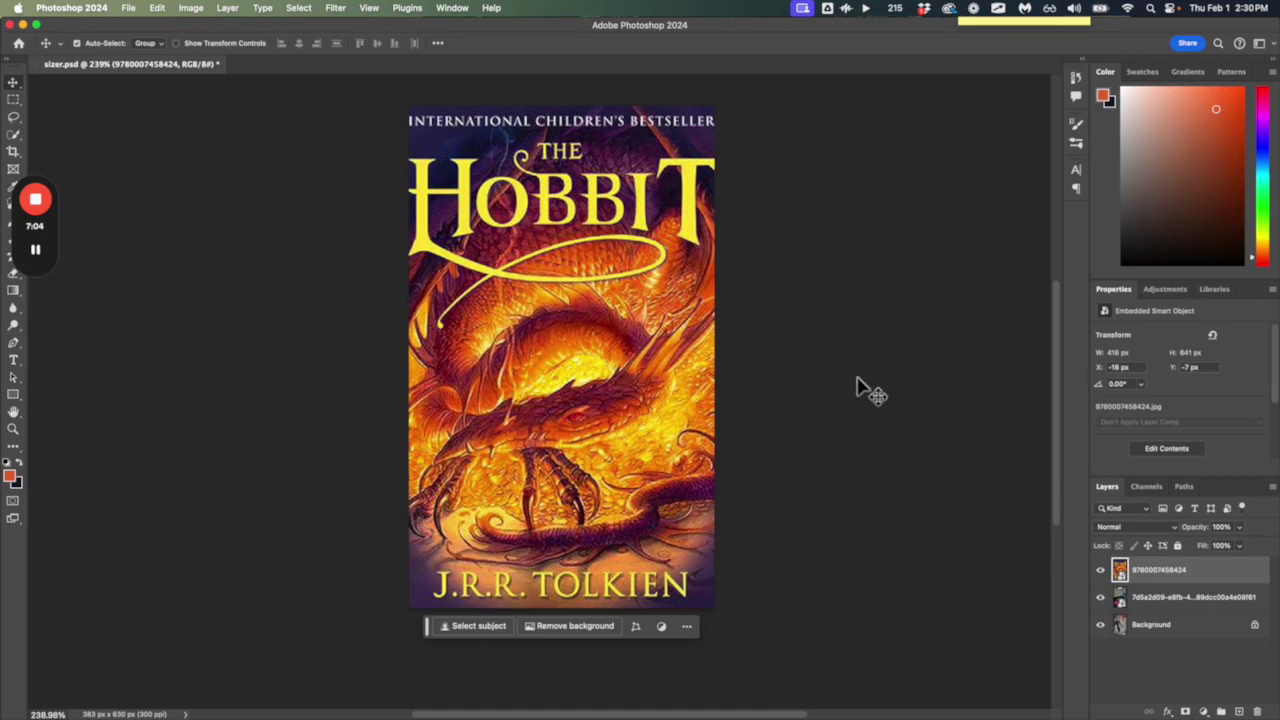
- Place 9780062428868.jpg from the Finder folder into sizer.psd and enlarge the Sphere cover to about 10.11% to fill the canvas
{"action": "key", "text": "super+Tab"}
{"action": "left_click_drag", "start_coordinate": [786, 309], "coordinate": [500, 294]}
{"action": "left_click_drag", "start_coordinate": [409, 128], "coordinate": [395, 106]}
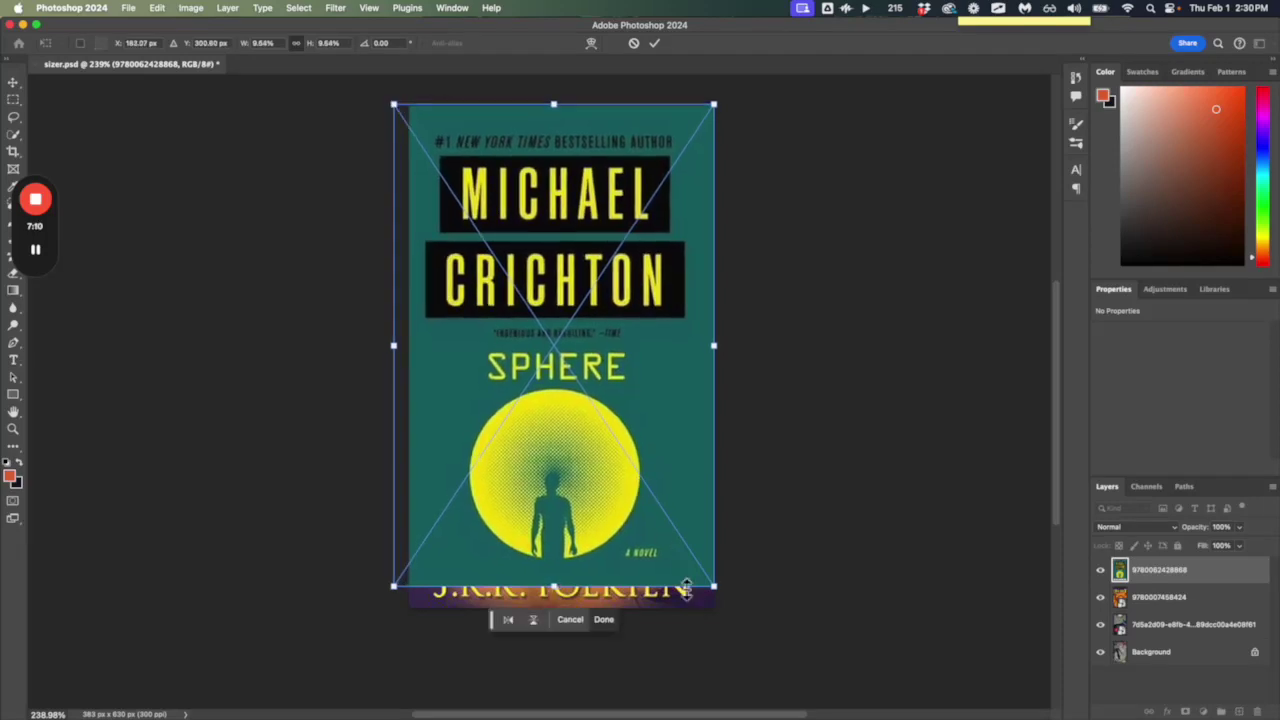
{"action": "left_click_drag", "start_coordinate": [713, 586], "coordinate": [725, 614]}
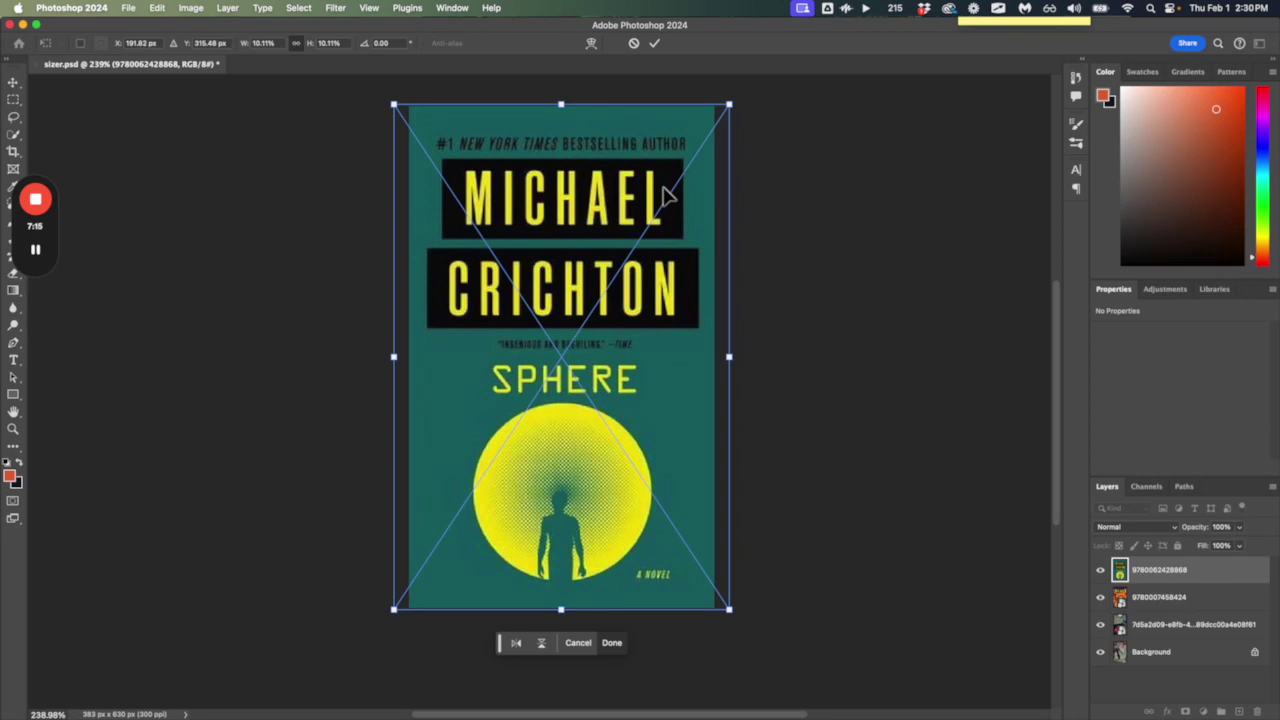
{"action": "left_click", "coordinate": [655, 42]}
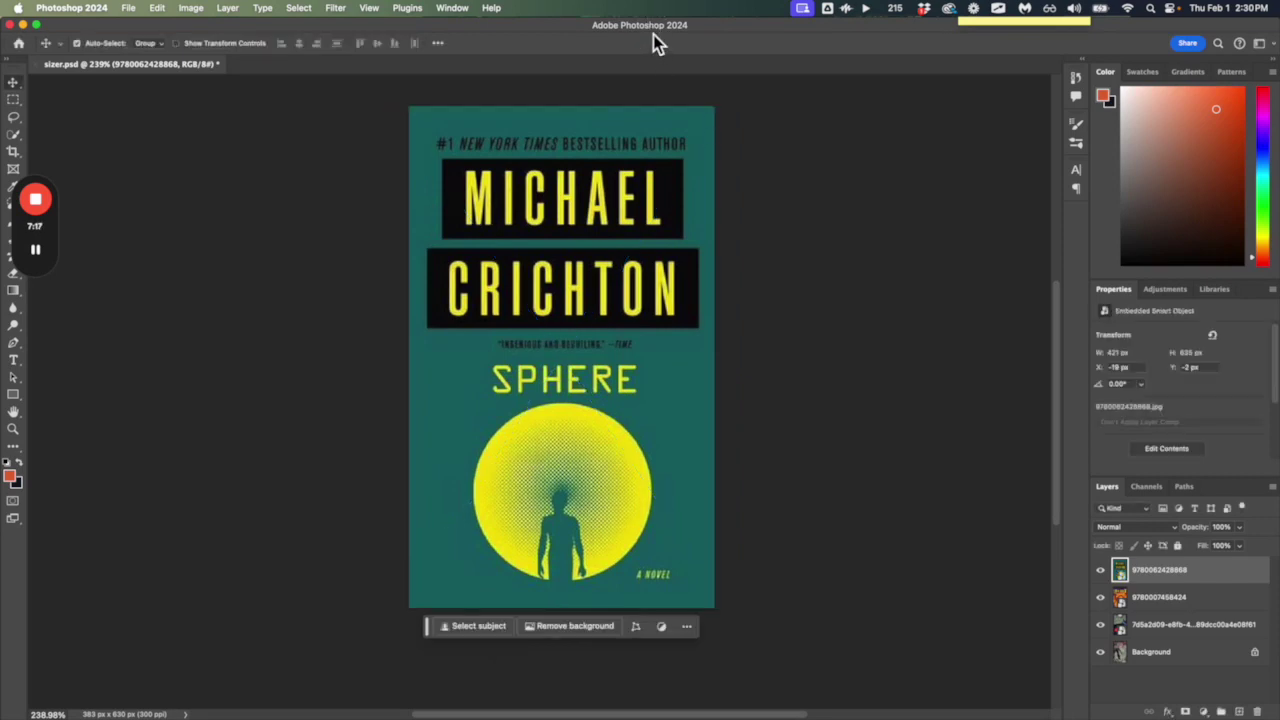
- Place harry-potter-book-covers-illustration-olly-moss-3.jpg from the Finder folder into sizer.psd and enlarge it from both corners to fill the canvas
{"action": "left_click", "coordinate": [795, 308]}
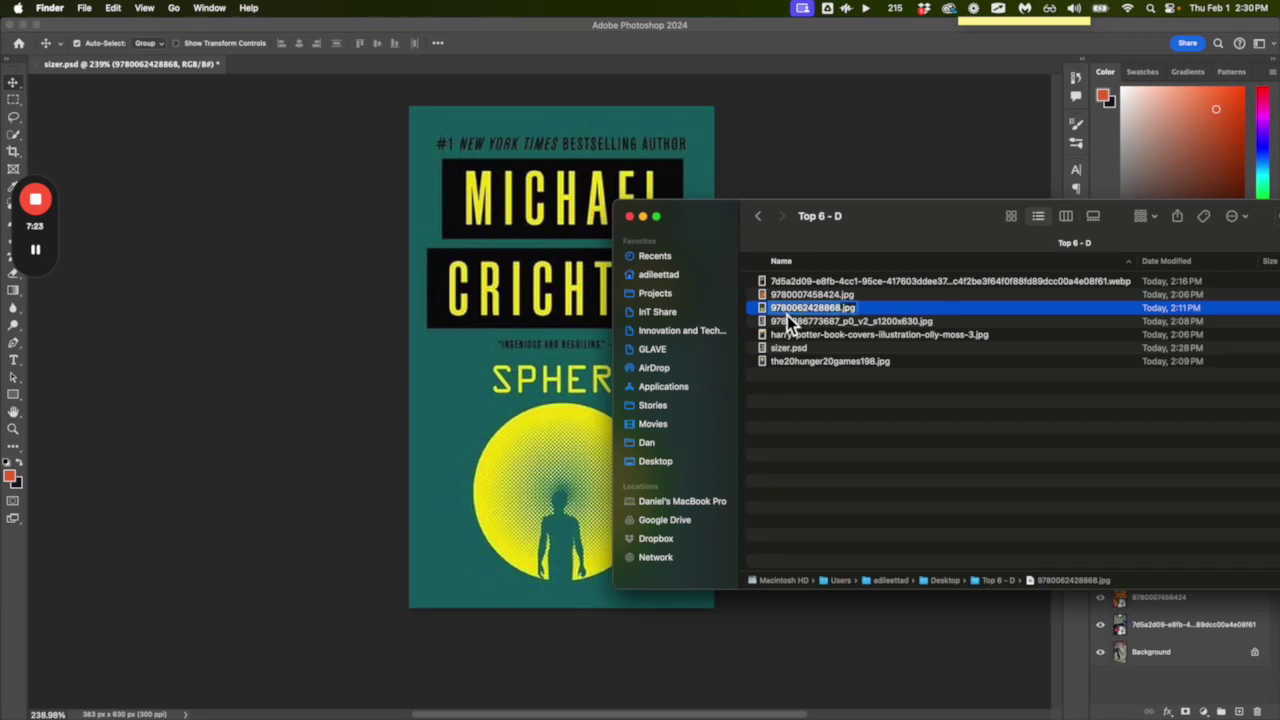
{"action": "left_click", "coordinate": [788, 321]}
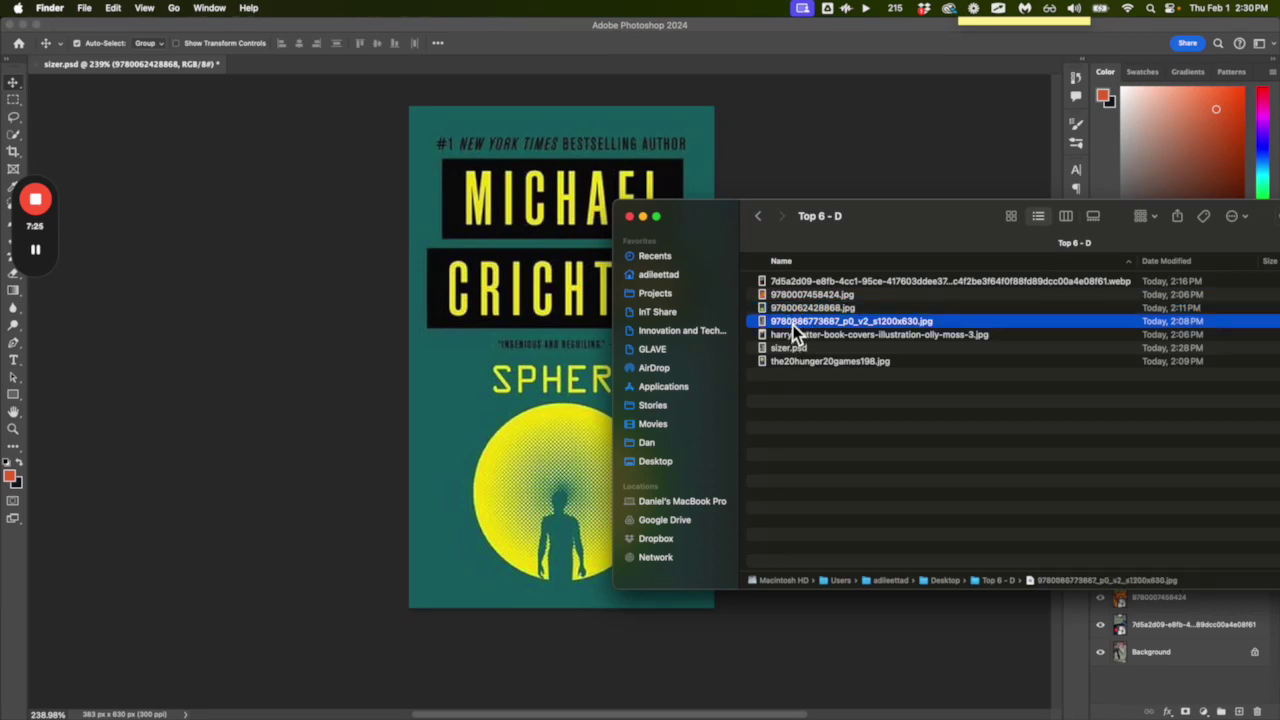
{"action": "left_click", "coordinate": [794, 335]}
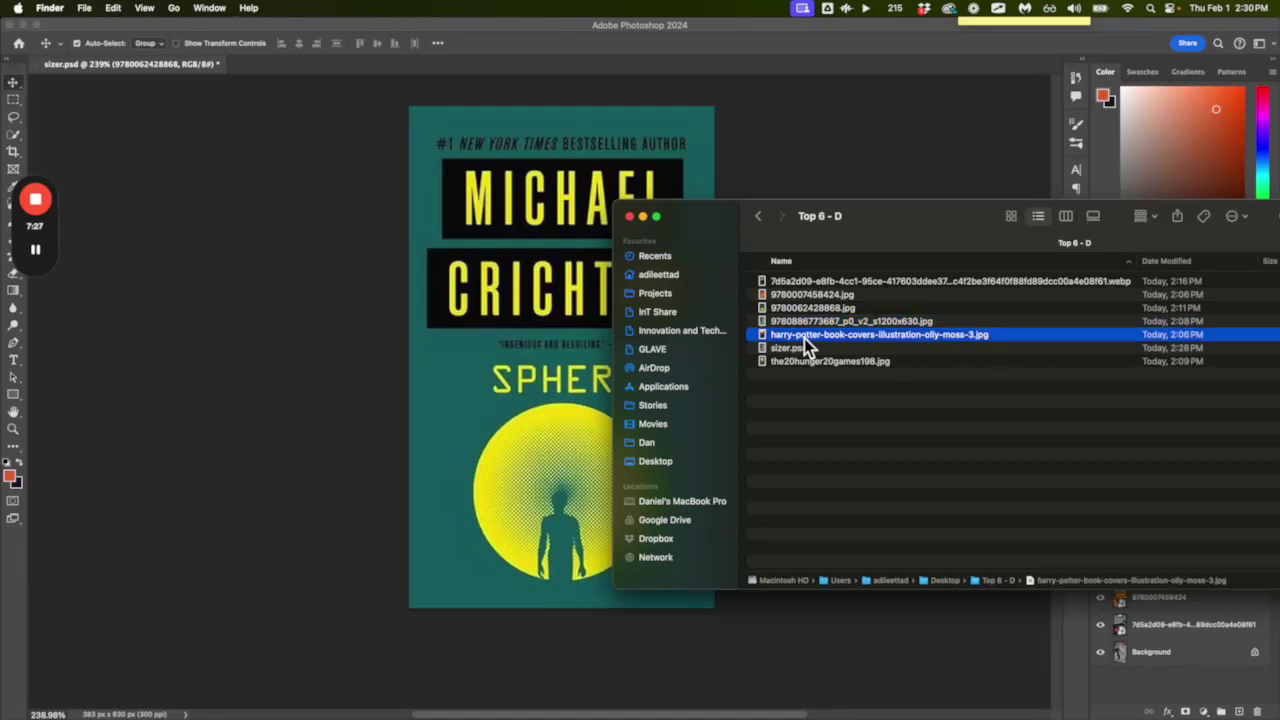
{"action": "left_click_drag", "start_coordinate": [804, 338], "coordinate": [434, 292]}
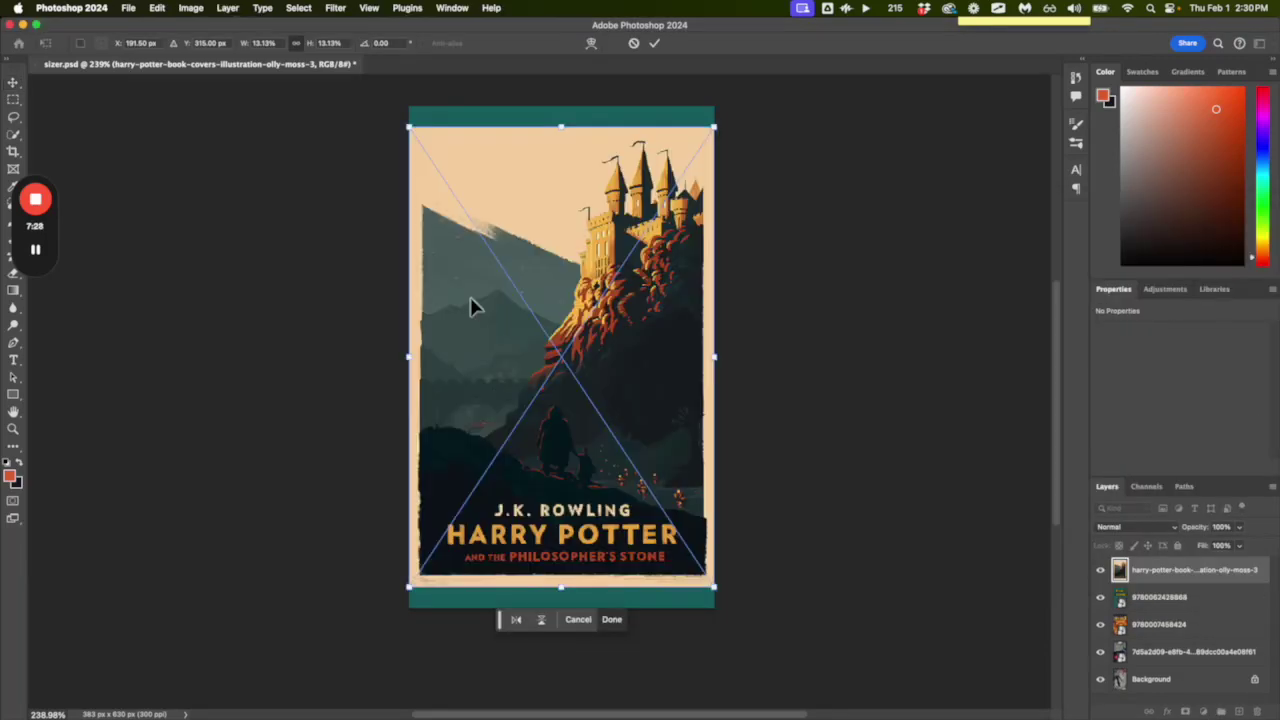
{"action": "left_click_drag", "start_coordinate": [409, 127], "coordinate": [390, 103]}
{"action": "left_click_drag", "start_coordinate": [714, 586], "coordinate": [731, 610]}
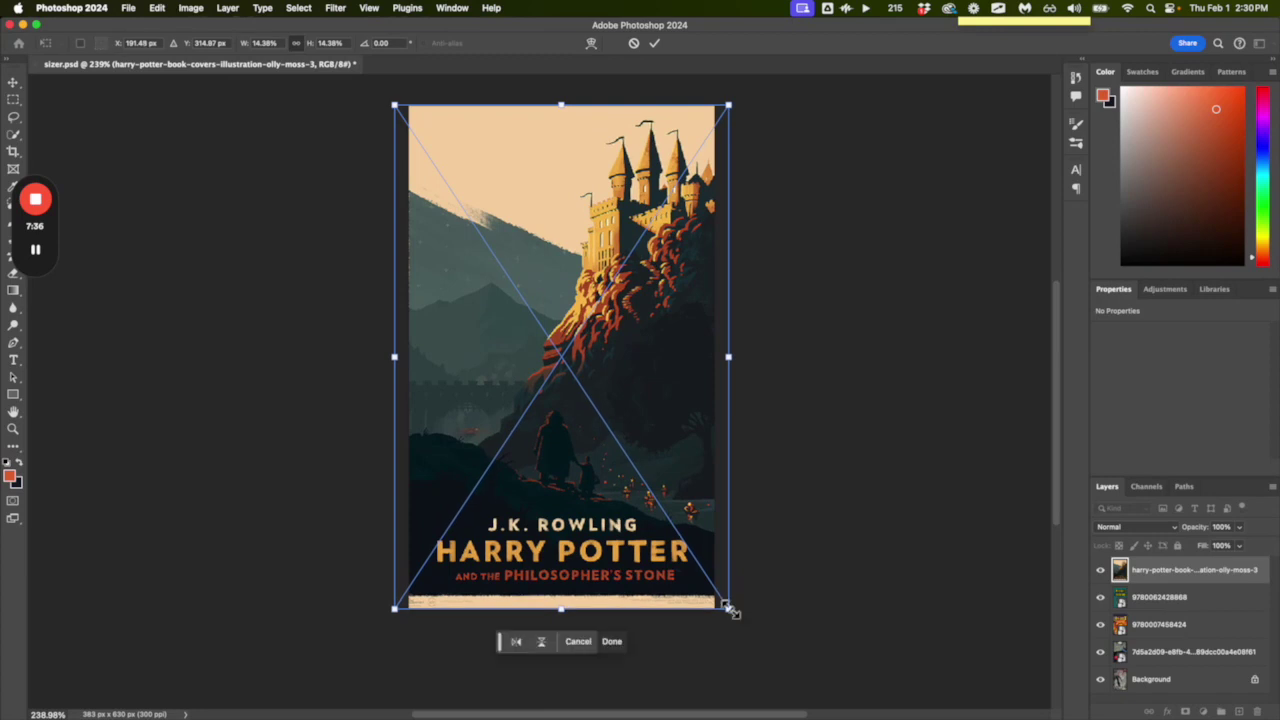
- Enlarge the Harry Potter cover to about 14.77%, pushing its cream lower border outside the canvas, and commit the placement
{"action": "left_click_drag", "start_coordinate": [565, 456], "coordinate": [568, 455]}
{"action": "left_click_drag", "start_coordinate": [726, 609], "coordinate": [744, 628]}
{"action": "left_click_drag", "start_coordinate": [660, 426], "coordinate": [663, 422]}
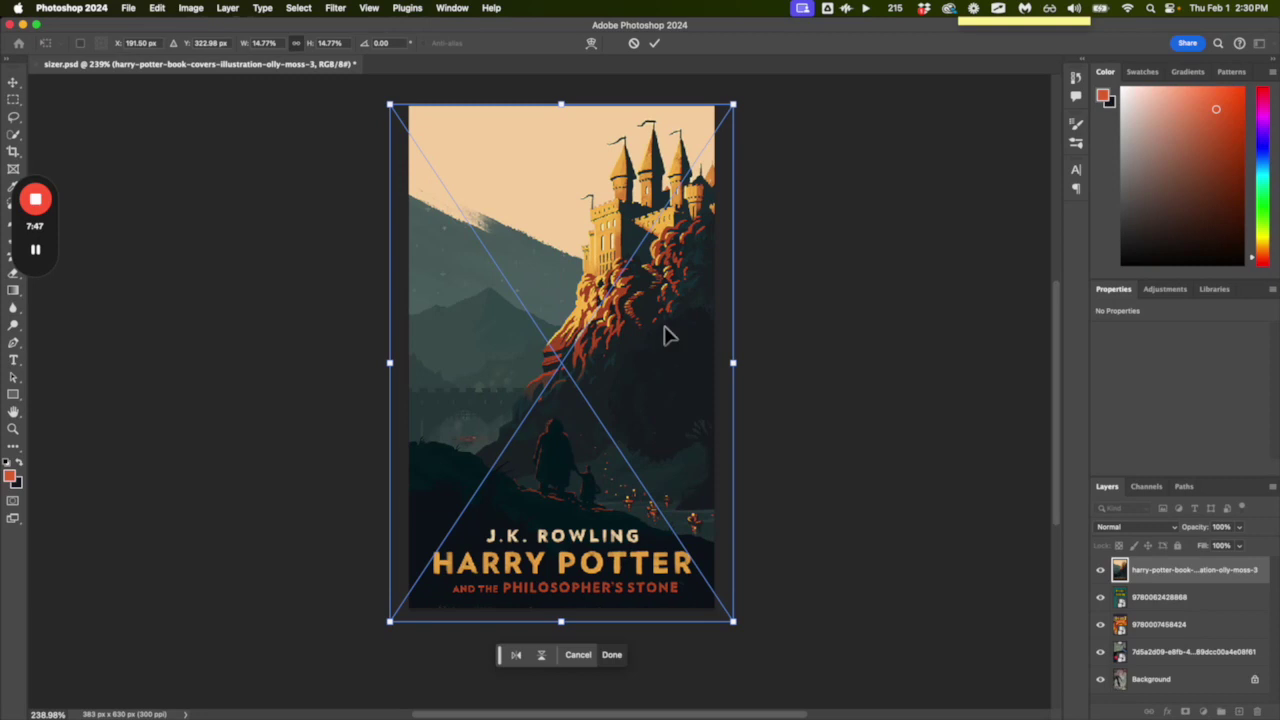
{"action": "left_click", "coordinate": [663, 42]}
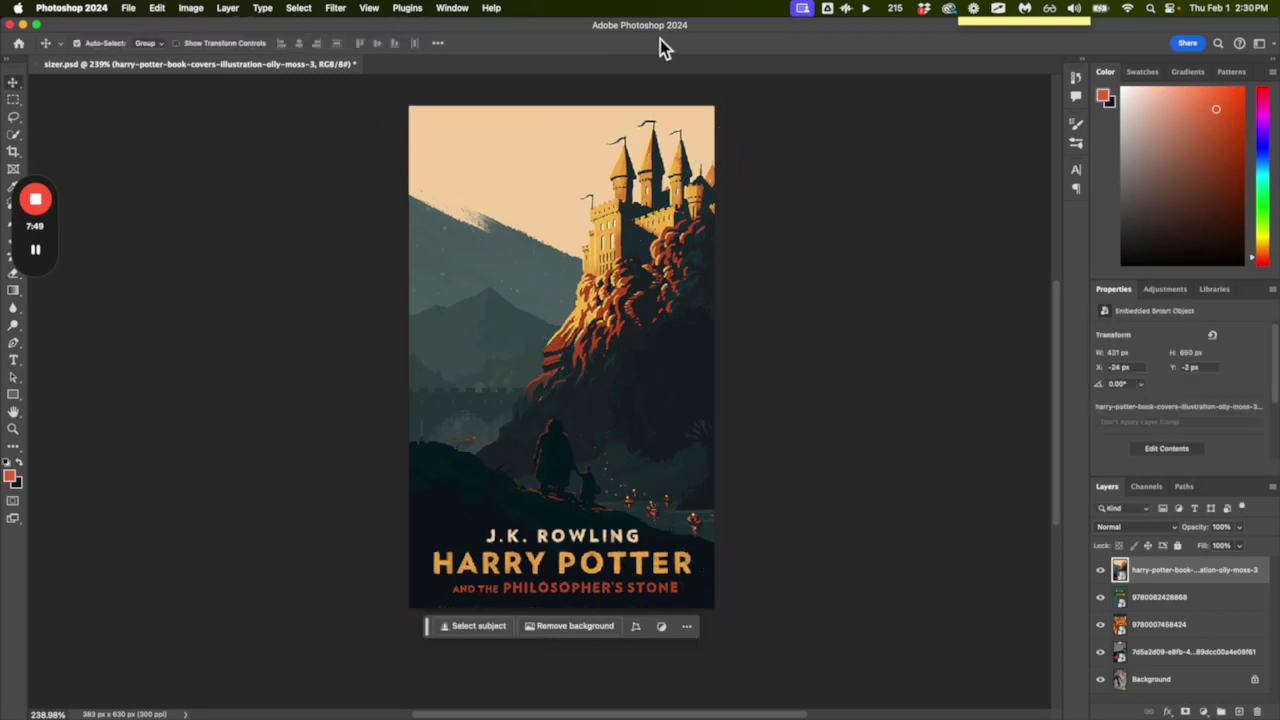
- Place the20hunger20games198.jpg from the Finder folder into sizer.psd and enlarge The Hunger Games cover to about 27.6% to fill the canvas
{"action": "key", "text": "super+Tab"}
{"action": "left_click", "coordinate": [793, 361]}
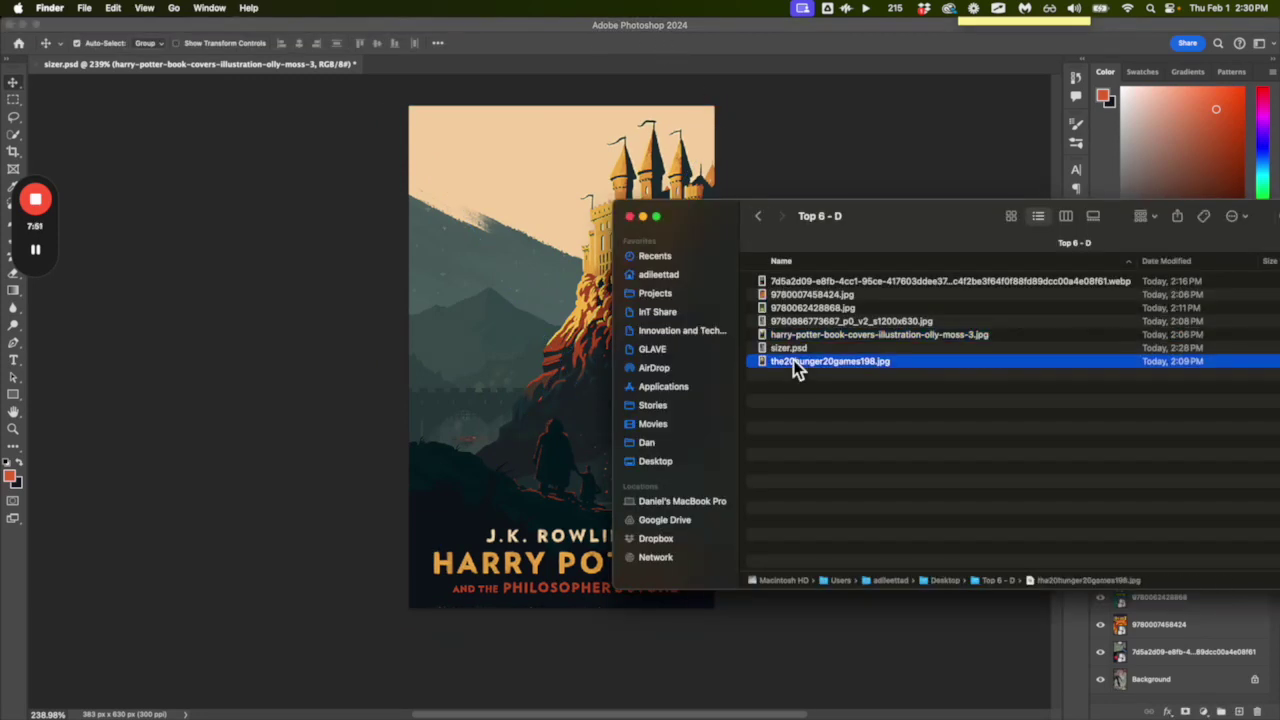
{"action": "left_click_drag", "start_coordinate": [812, 364], "coordinate": [544, 289]}
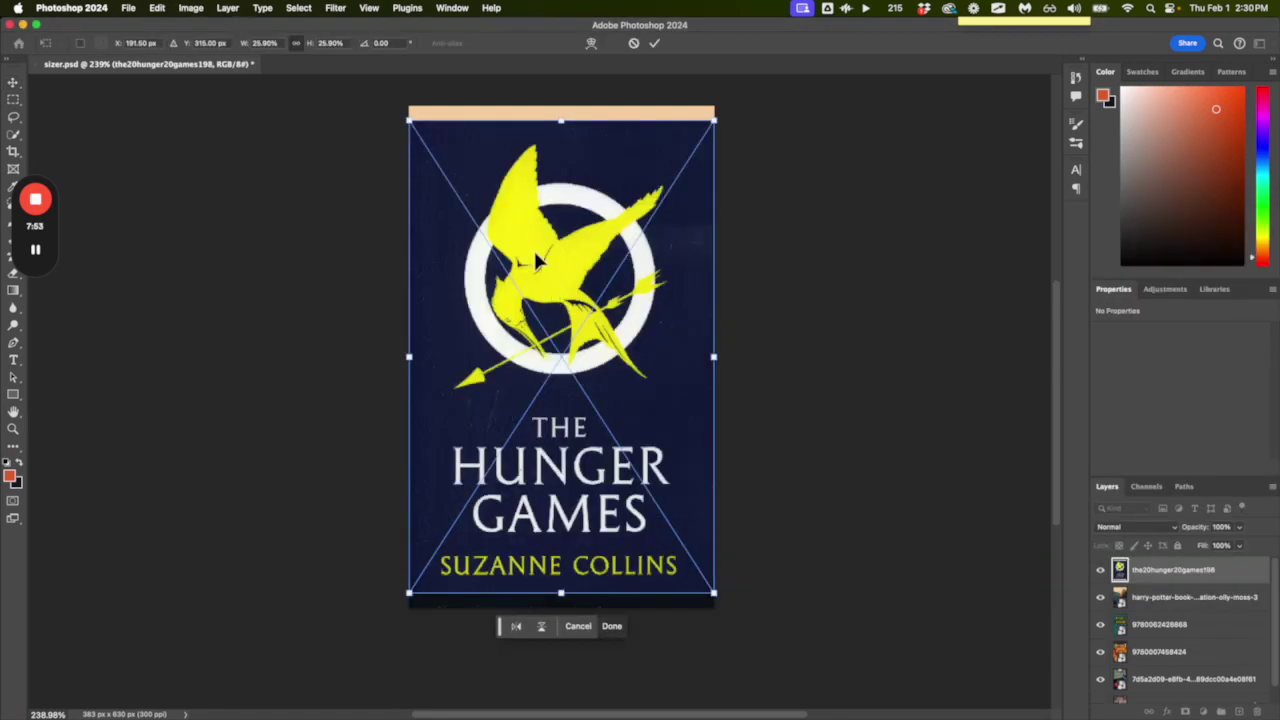
{"action": "left_click_drag", "start_coordinate": [404, 118], "coordinate": [396, 104]}
{"action": "left_click_drag", "start_coordinate": [711, 591], "coordinate": [722, 604]}
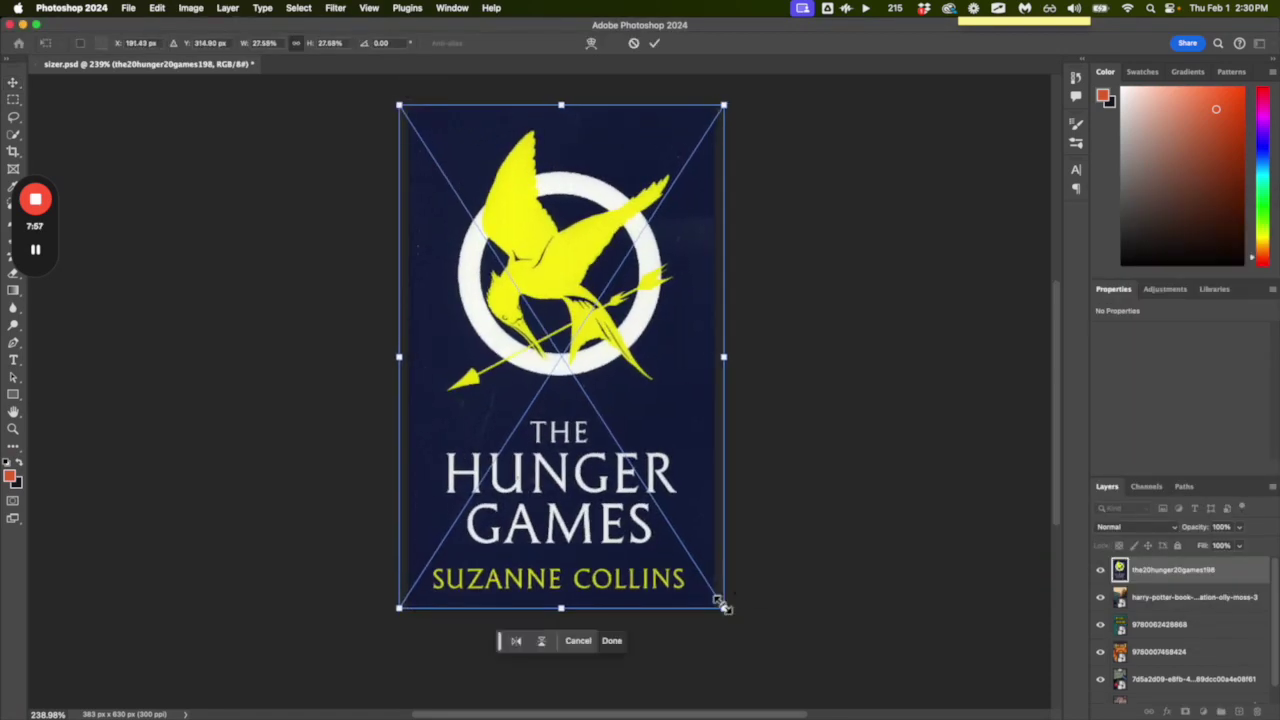
{"action": "left_click", "coordinate": [655, 43]}
- Review the stack of book cover layers from The Hunger Games down to the Background
{"action": "scroll", "coordinate": [1133, 630], "scroll_direction": "down", "scroll_amount": 1}
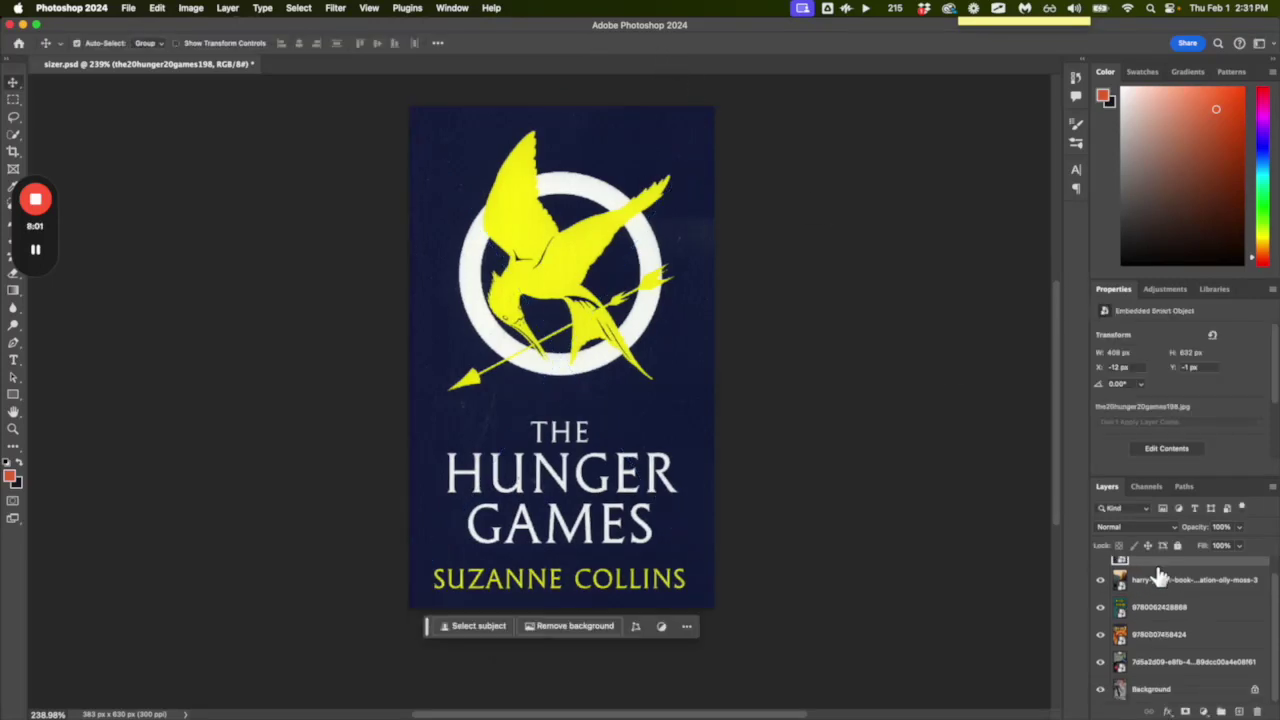
{"action": "scroll", "coordinate": [1138, 650], "scroll_direction": "up", "scroll_amount": 1}
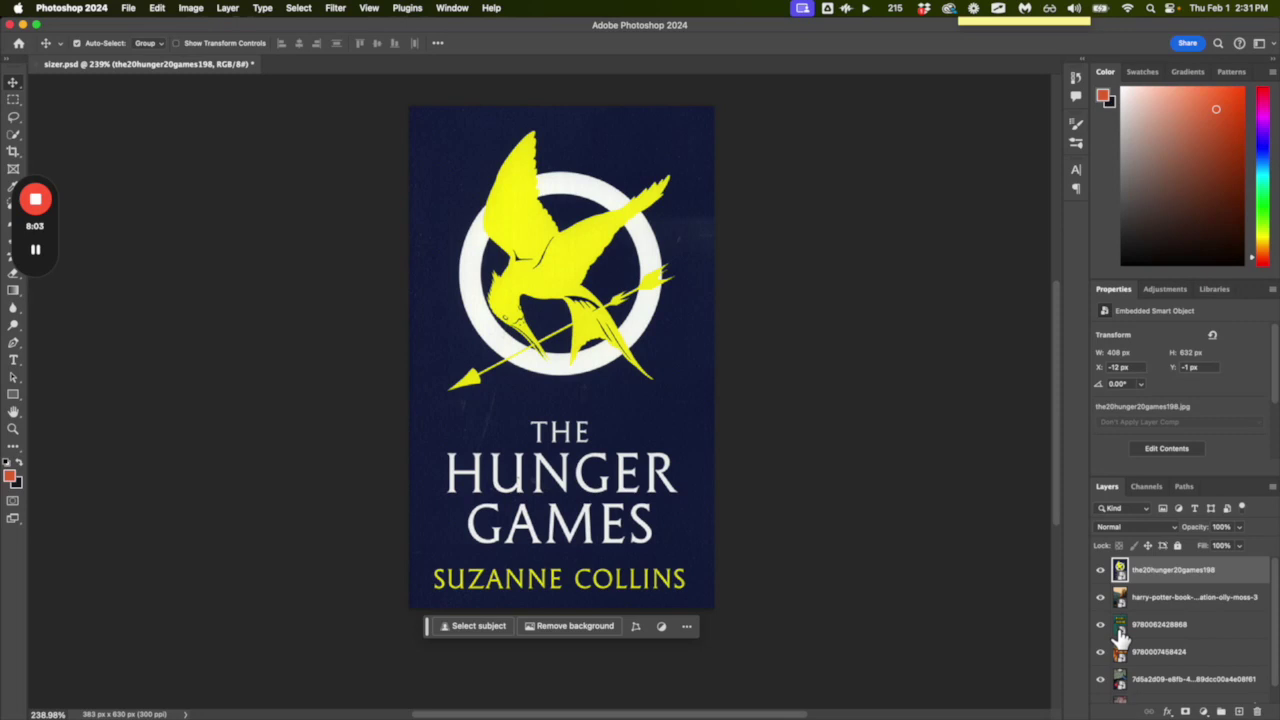
{"action": "scroll", "coordinate": [1128, 675], "scroll_direction": "down", "scroll_amount": 1}
{"action": "scroll", "coordinate": [1145, 640], "scroll_direction": "up", "scroll_amount": 1}
{"action": "double_click", "coordinate": [1148, 569]}
{"action": "mouse_move", "coordinate": [1176, 582]}
{"action": "left_mouse_down"}
{"action": "mouse_move", "coordinate": [1178, 600]}
{"action": "mouse_move", "coordinate": [1167, 573]}
{"action": "mouse_move", "coordinate": [1172, 582]}
{"action": "left_mouse_up"}
{"action": "scroll", "coordinate": [1170, 670], "scroll_direction": "down", "scroll_amount": 1}
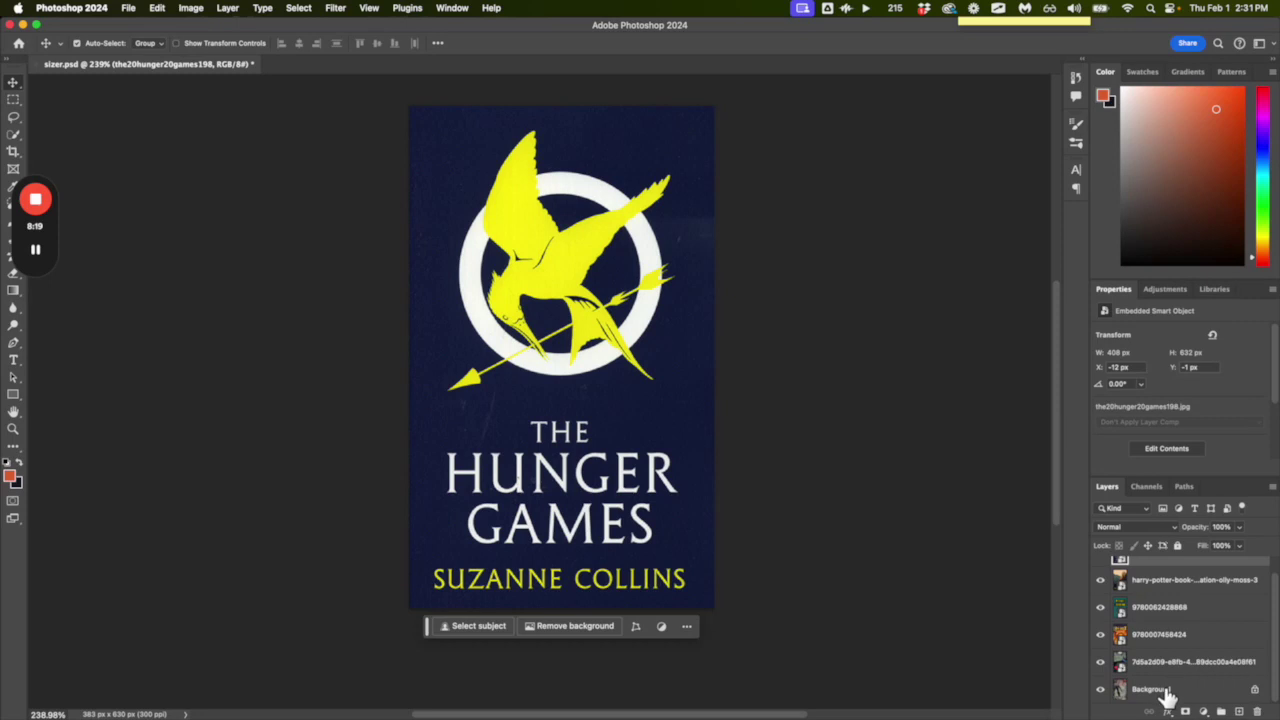
{"action": "scroll", "coordinate": [1147, 630], "scroll_direction": "up", "scroll_amount": 1}
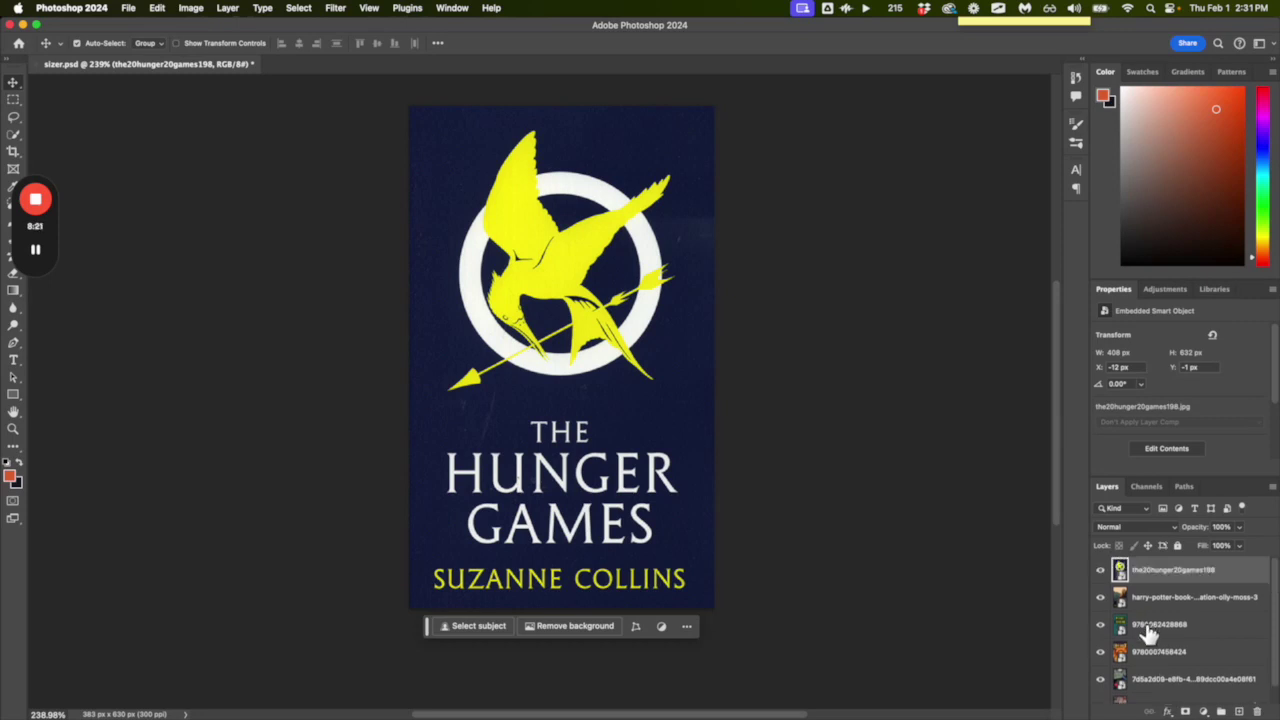
{"action": "left_click", "coordinate": [1153, 626]}
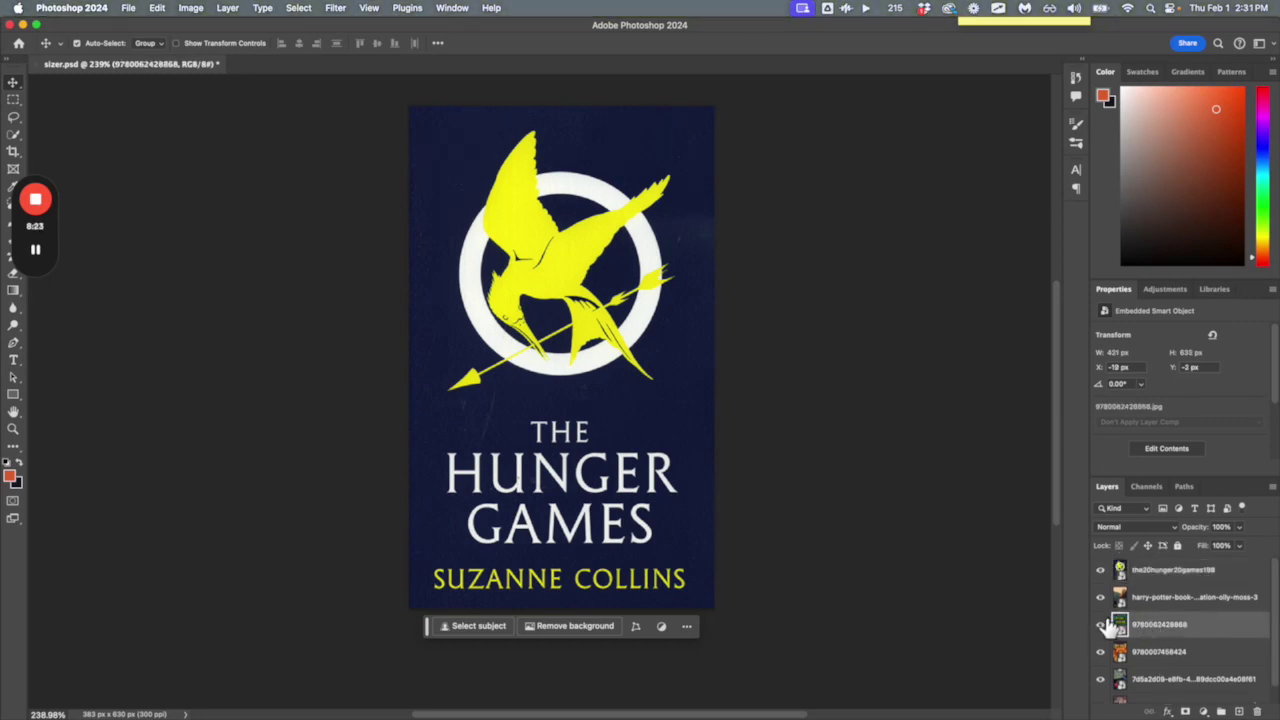
{"action": "left_click_drag", "start_coordinate": [1160, 656], "coordinate": [1145, 570]}
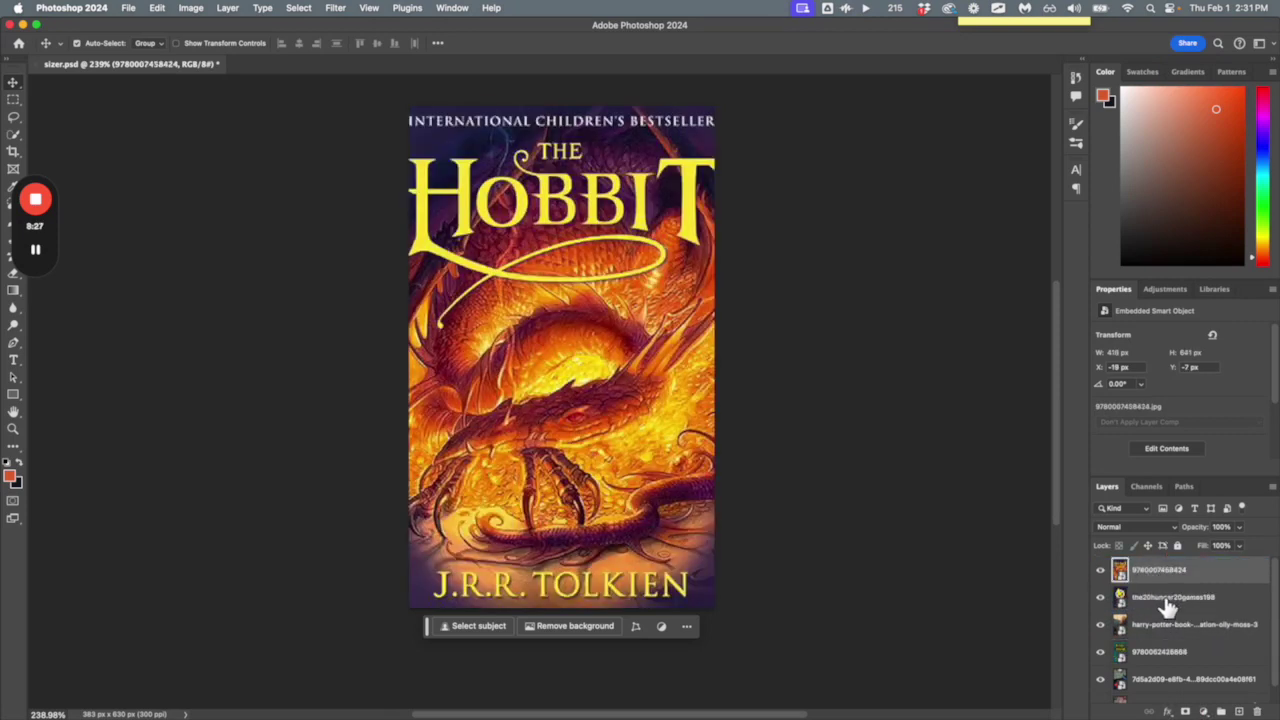
{"action": "left_click_drag", "start_coordinate": [1150, 660], "coordinate": [1145, 590]}
{"action": "scroll", "coordinate": [1156, 635], "scroll_direction": "down", "scroll_amount": 1}
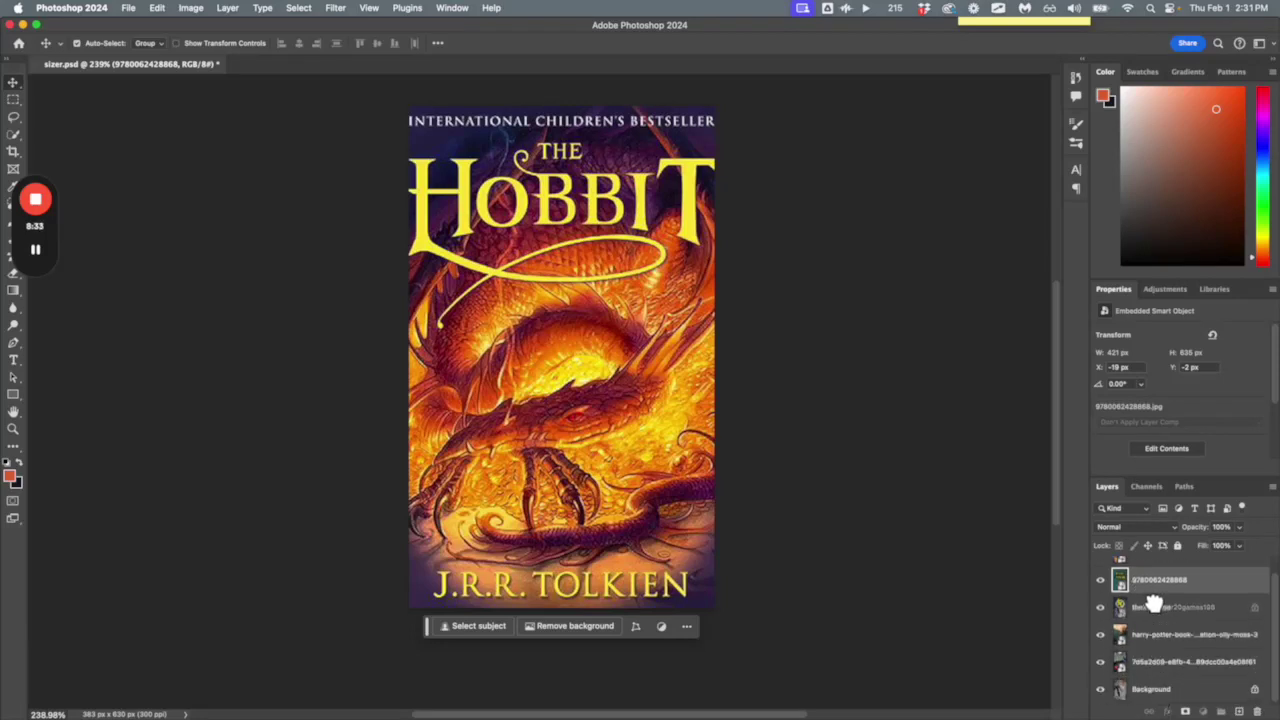
{"action": "double_click", "coordinate": [1155, 688]}
{"action": "left_click", "coordinate": [752, 346]}
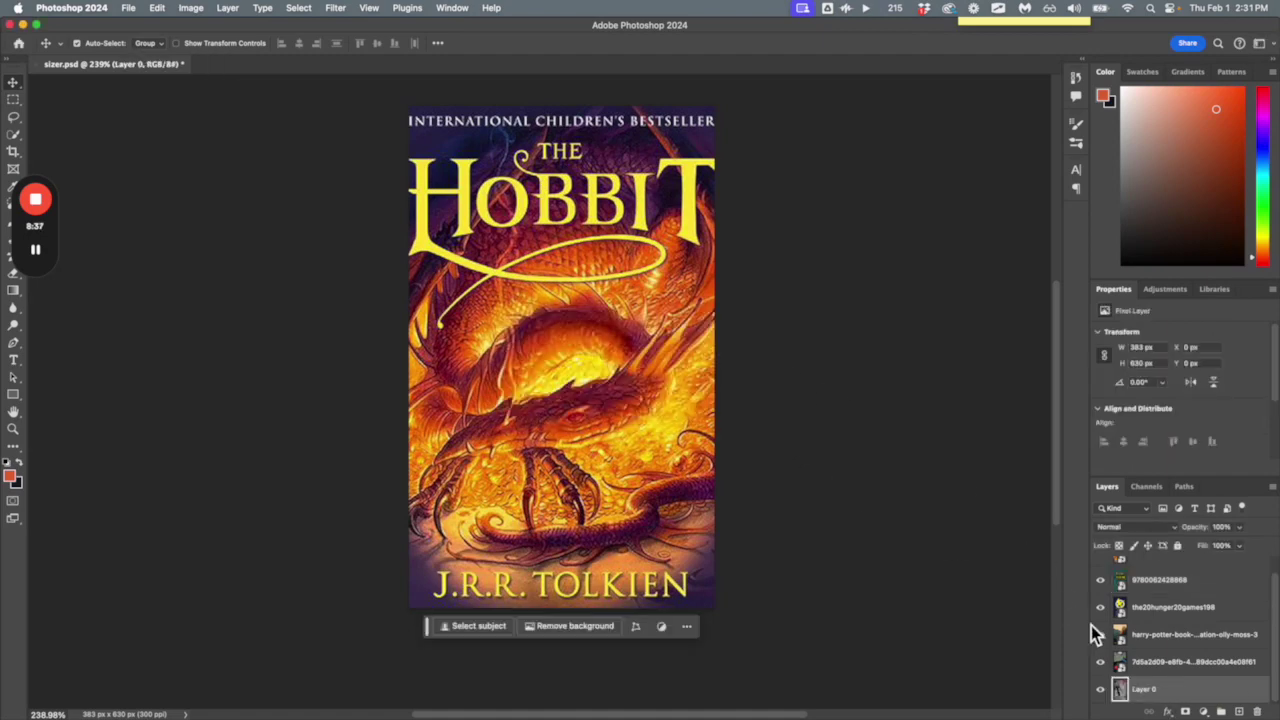
{"action": "left_click_drag", "start_coordinate": [1155, 688], "coordinate": [1143, 603]}
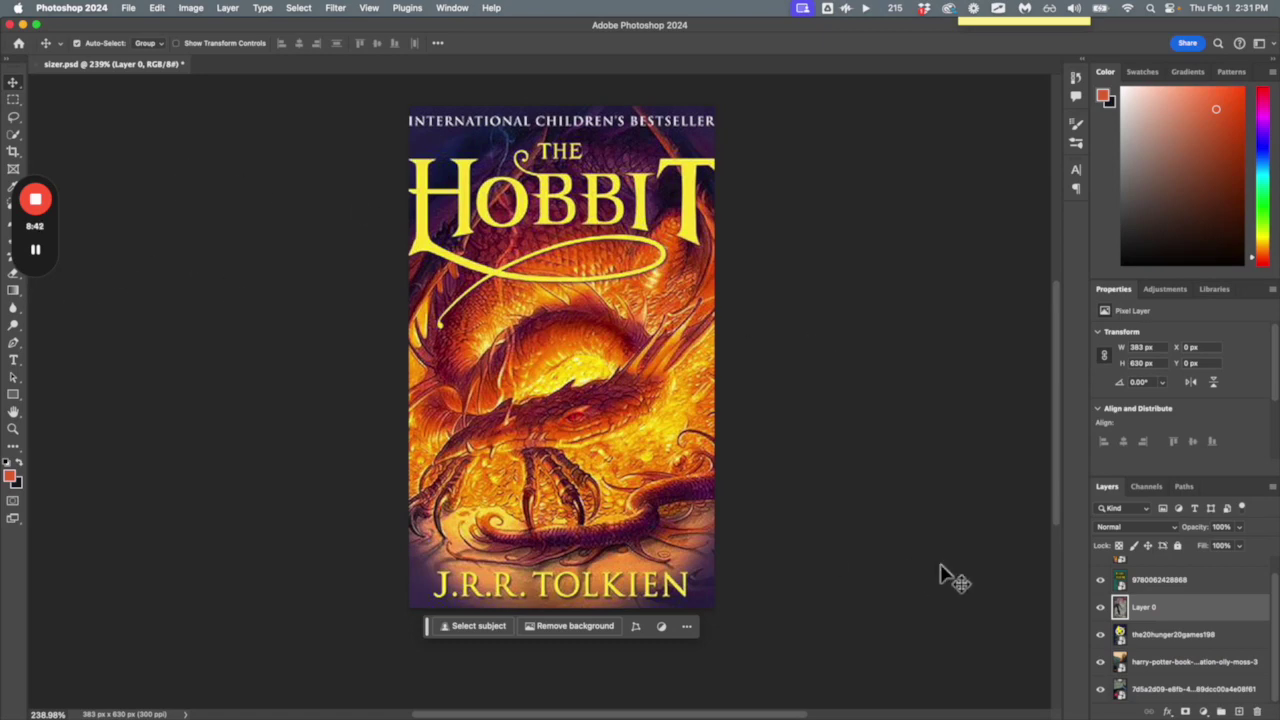
{"action": "scroll", "coordinate": [1120, 615], "scroll_direction": "up", "scroll_amount": 1}
{"action": "scroll", "coordinate": [1130, 553], "scroll_direction": "down", "scroll_amount": 10}
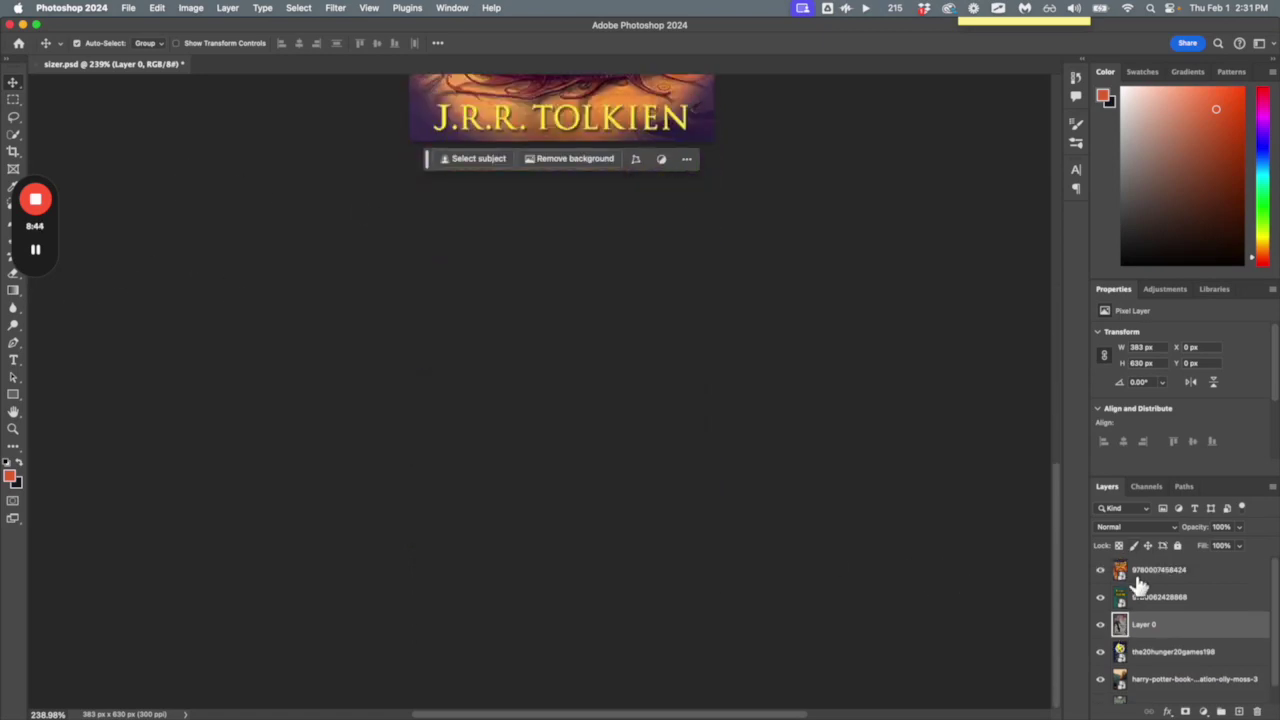
{"action": "scroll", "coordinate": [720, 436], "scroll_direction": "up", "scroll_amount": 10}
{"action": "scroll", "coordinate": [730, 440], "scroll_direction": "up", "scroll_amount": 2}
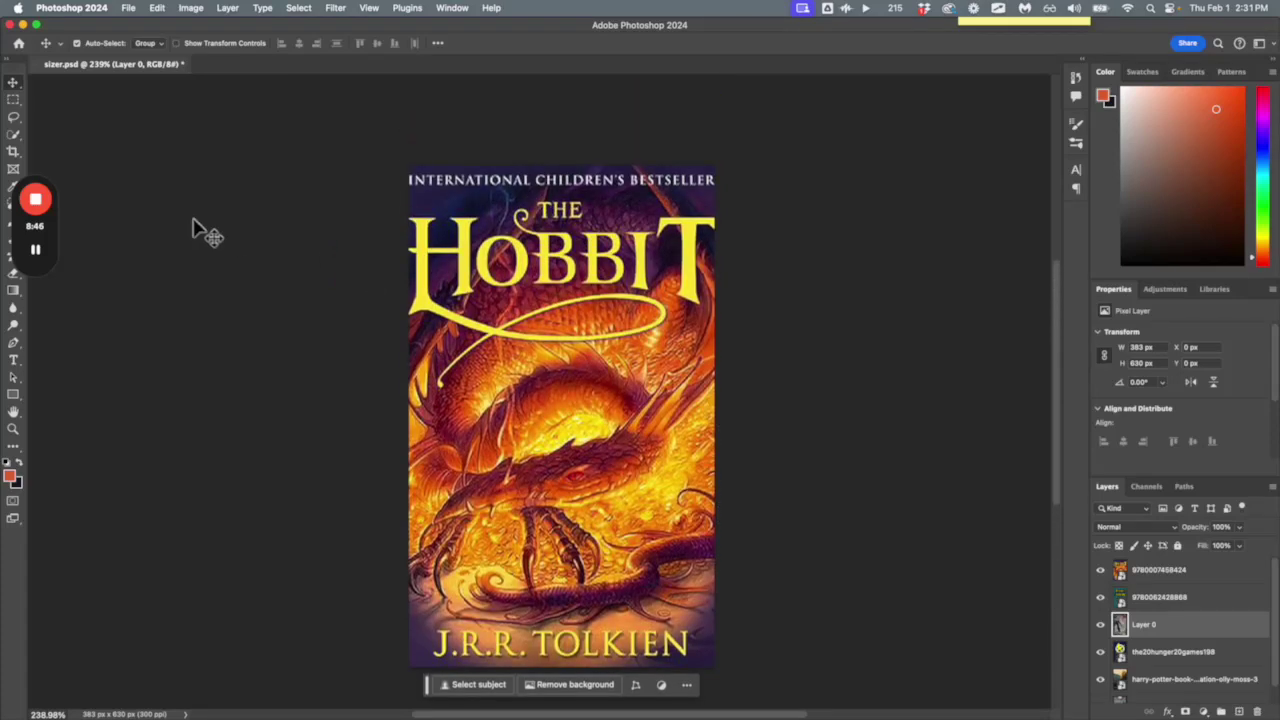
- Save sizer.psd with Maximize Compatibility enabled
{"action": "left_click", "coordinate": [36, 250]}
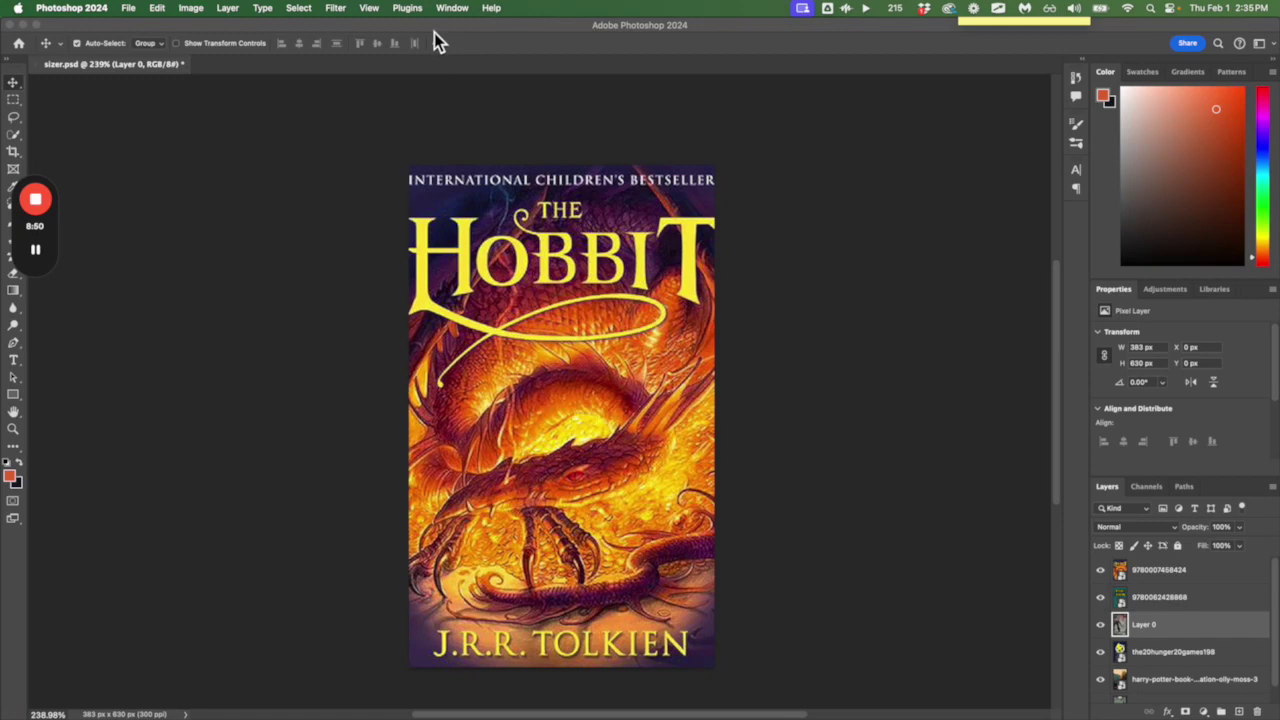
{"action": "left_click", "coordinate": [434, 34]}
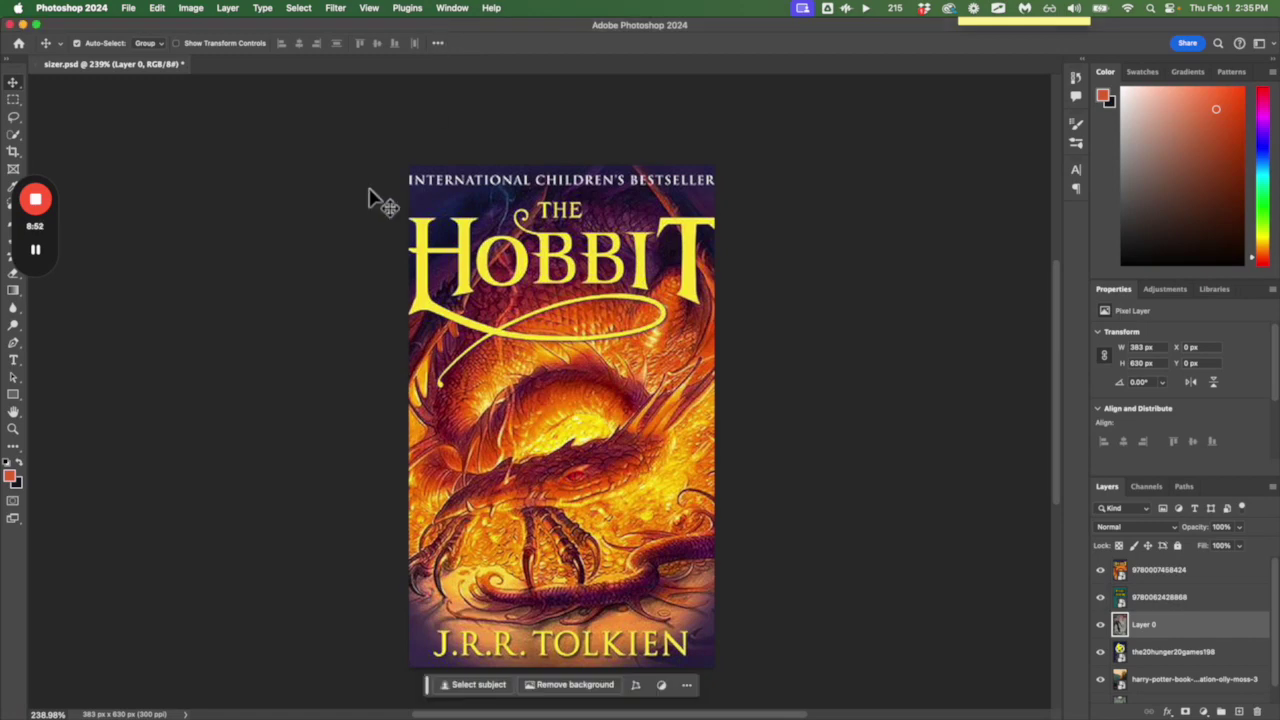
{"action": "key", "text": "super+s"}
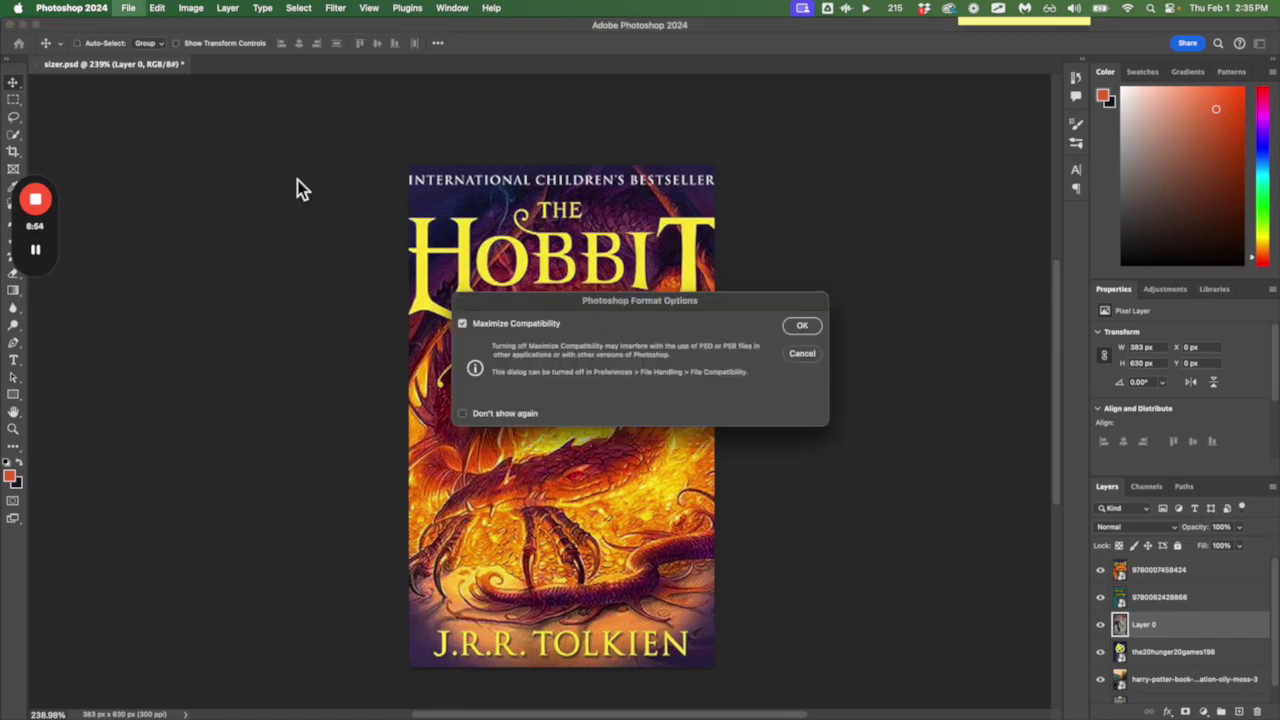
{"action": "left_click", "coordinate": [801, 328]}
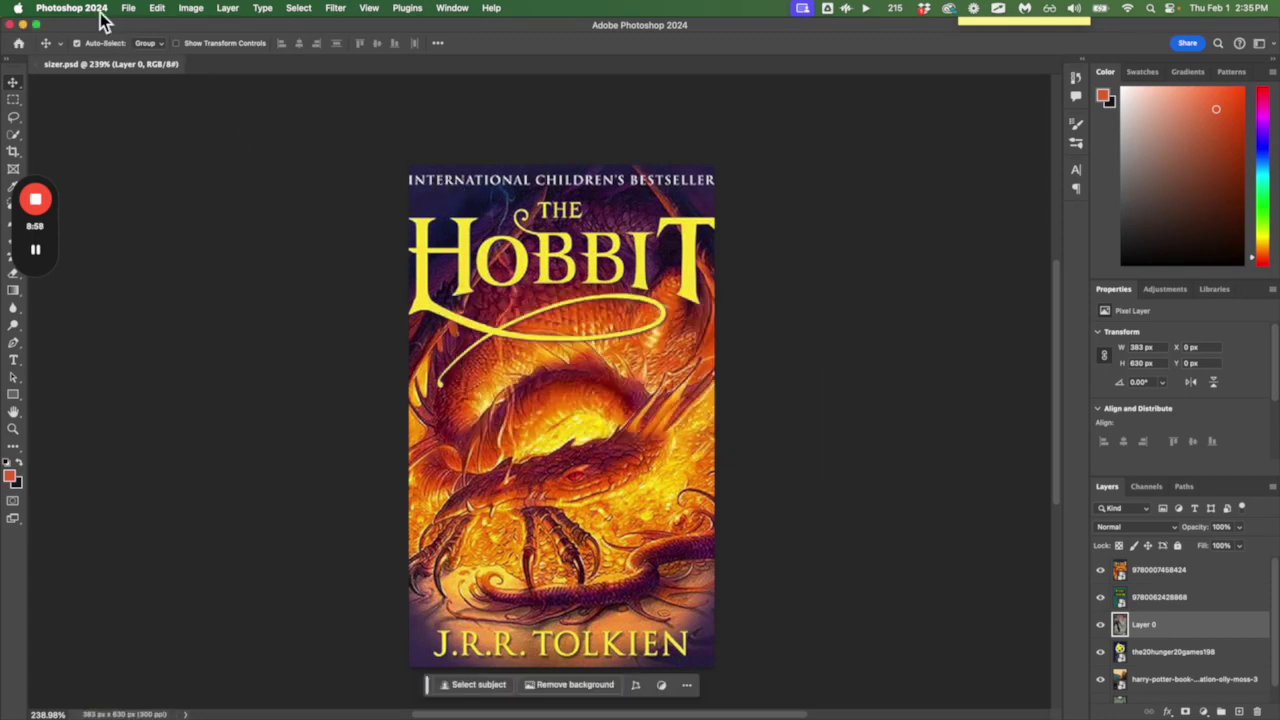
{"action": "left_click", "coordinate": [131, 10]}
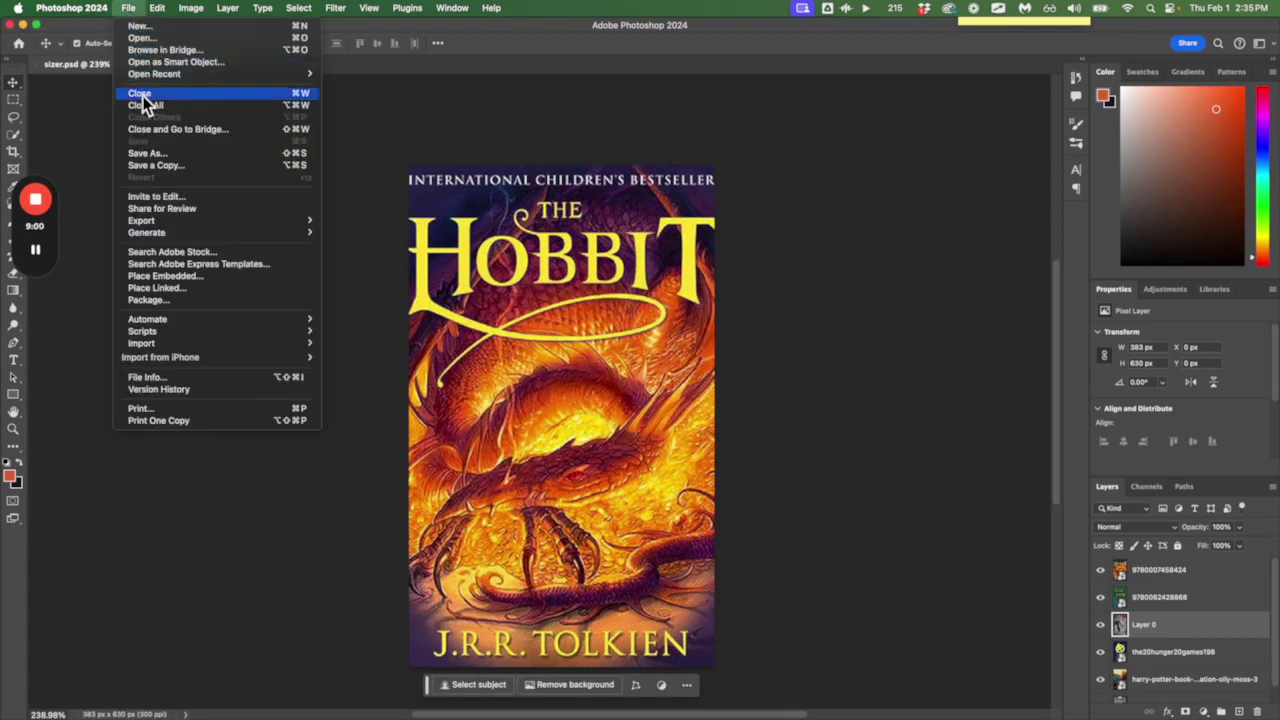
{"action": "left_click", "coordinate": [446, 150]}
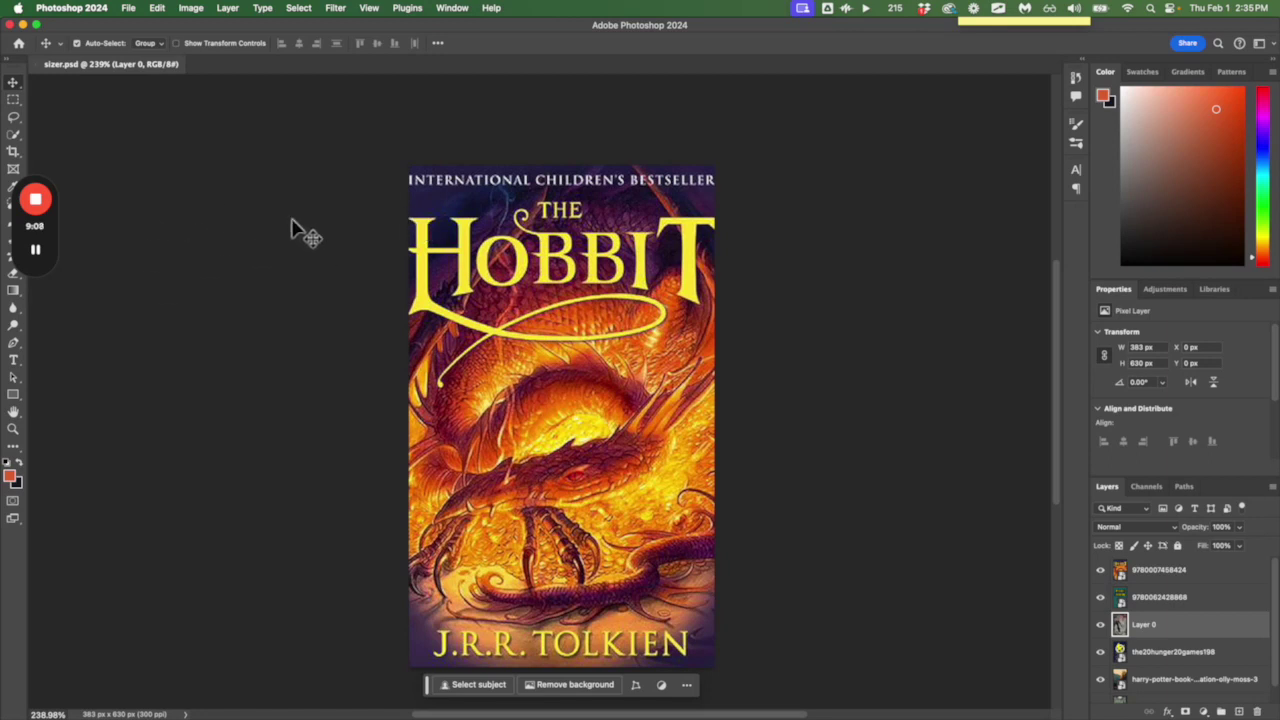
{"action": "left_click", "coordinate": [36, 250]}
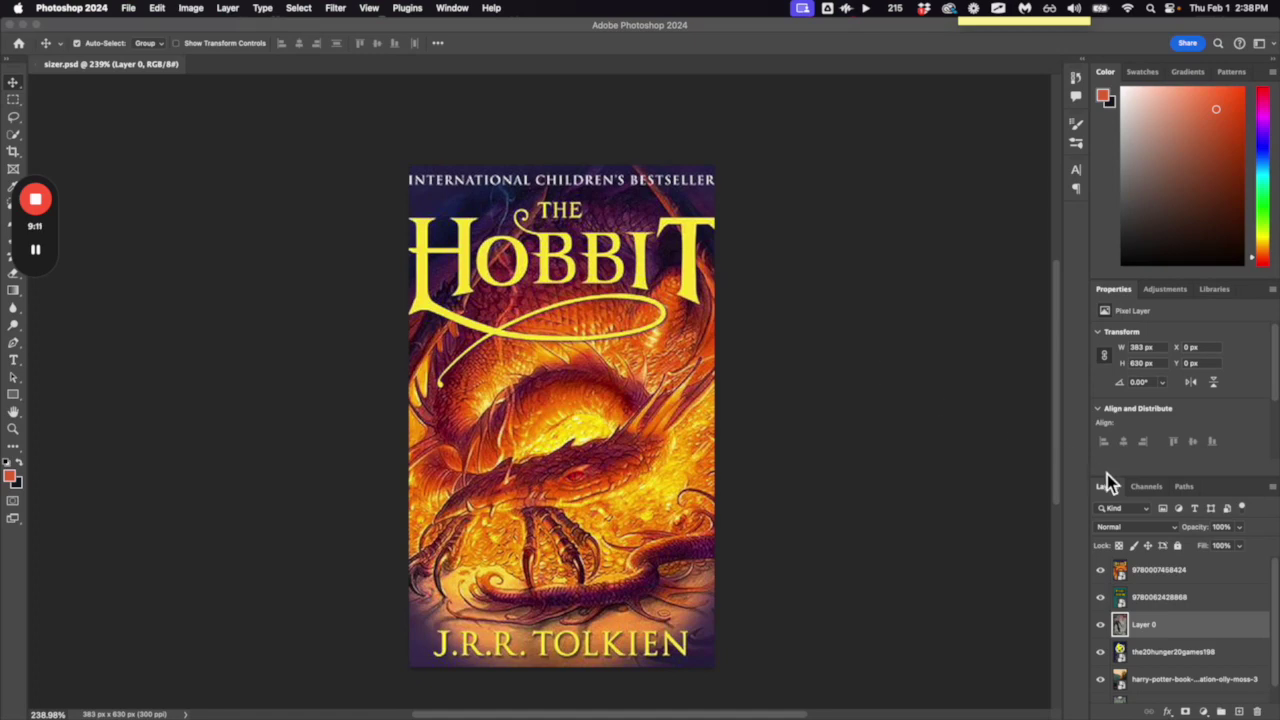
{"action": "left_click", "coordinate": [1158, 577]}
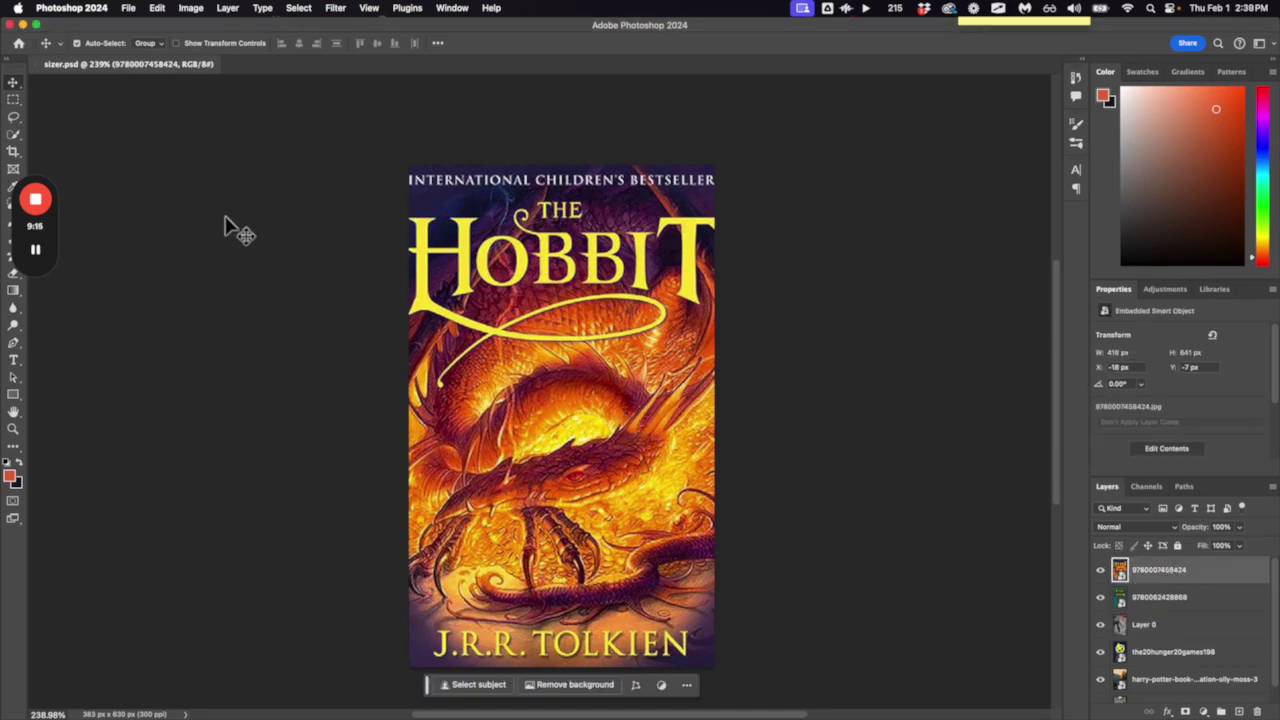
{"action": "scroll", "coordinate": [408, 210], "scroll_direction": "down", "scroll_amount": 3}
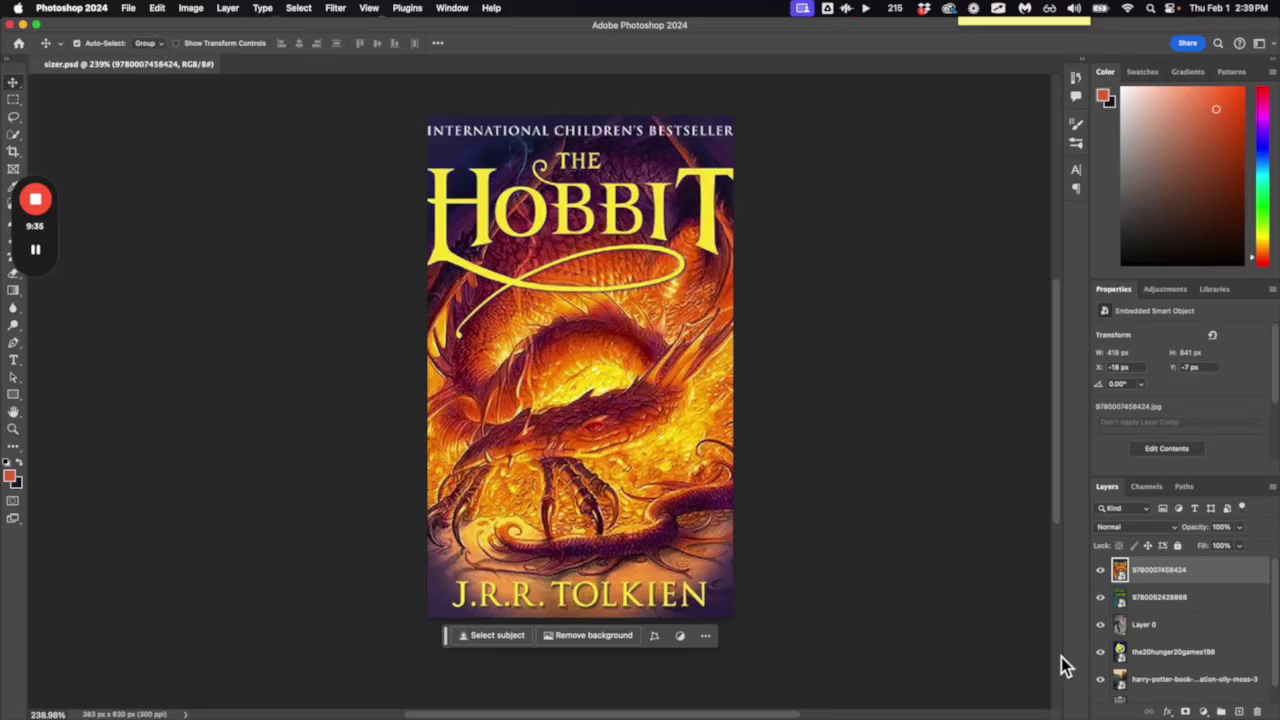
{"action": "scroll", "coordinate": [1105, 578], "scroll_direction": "down", "scroll_amount": 1}
{"action": "scroll", "coordinate": [1105, 578], "scroll_direction": "up", "scroll_amount": 2}
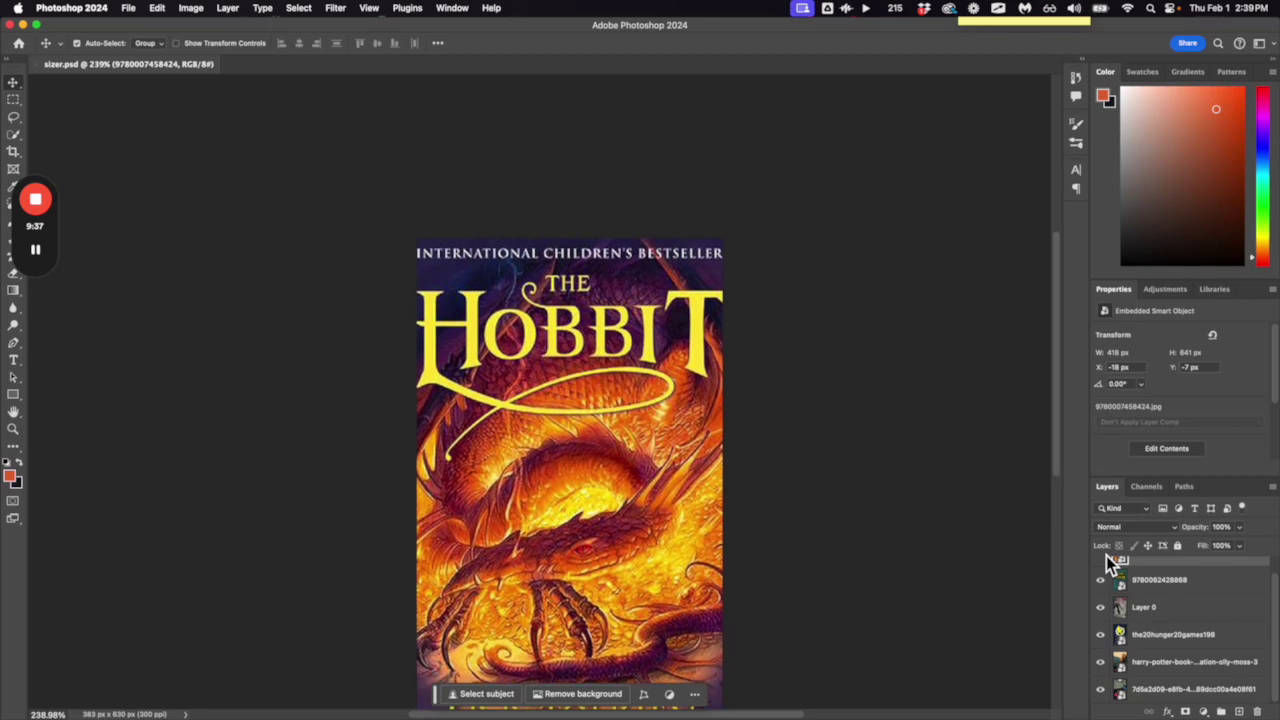
{"action": "scroll", "coordinate": [940, 410], "scroll_direction": "down", "scroll_amount": 5}
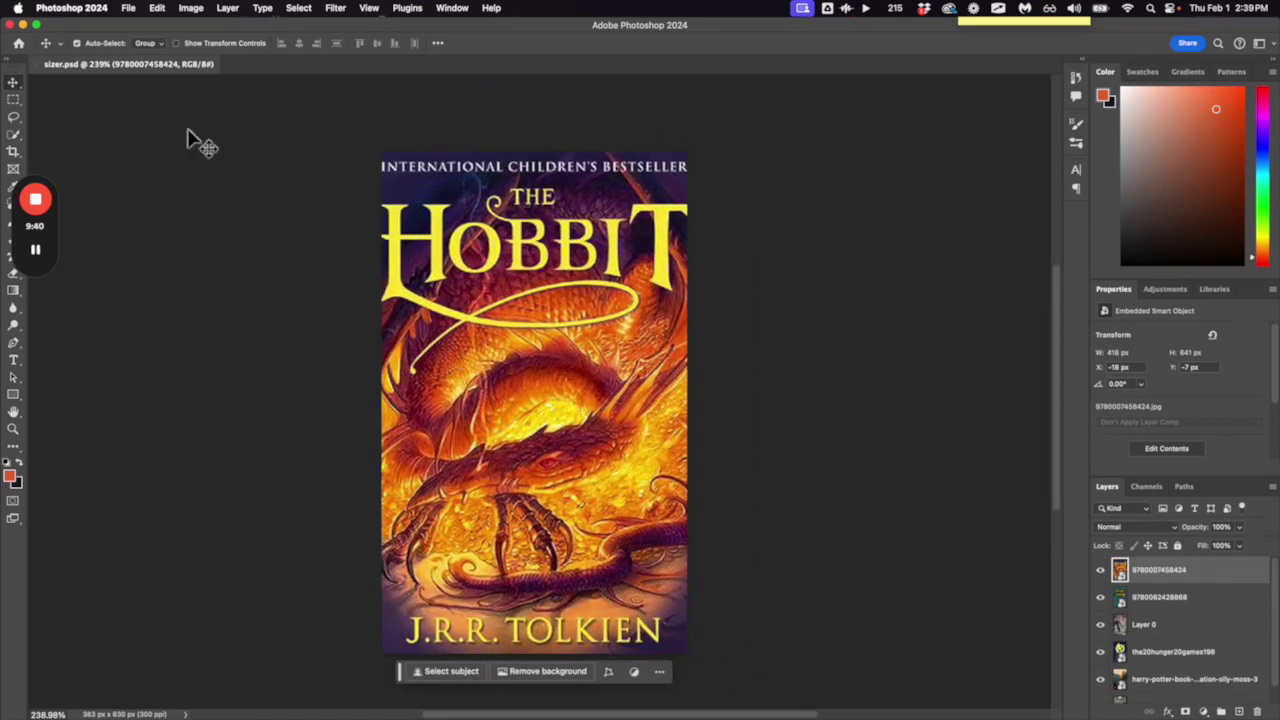
{"action": "left_click", "coordinate": [126, 12]}
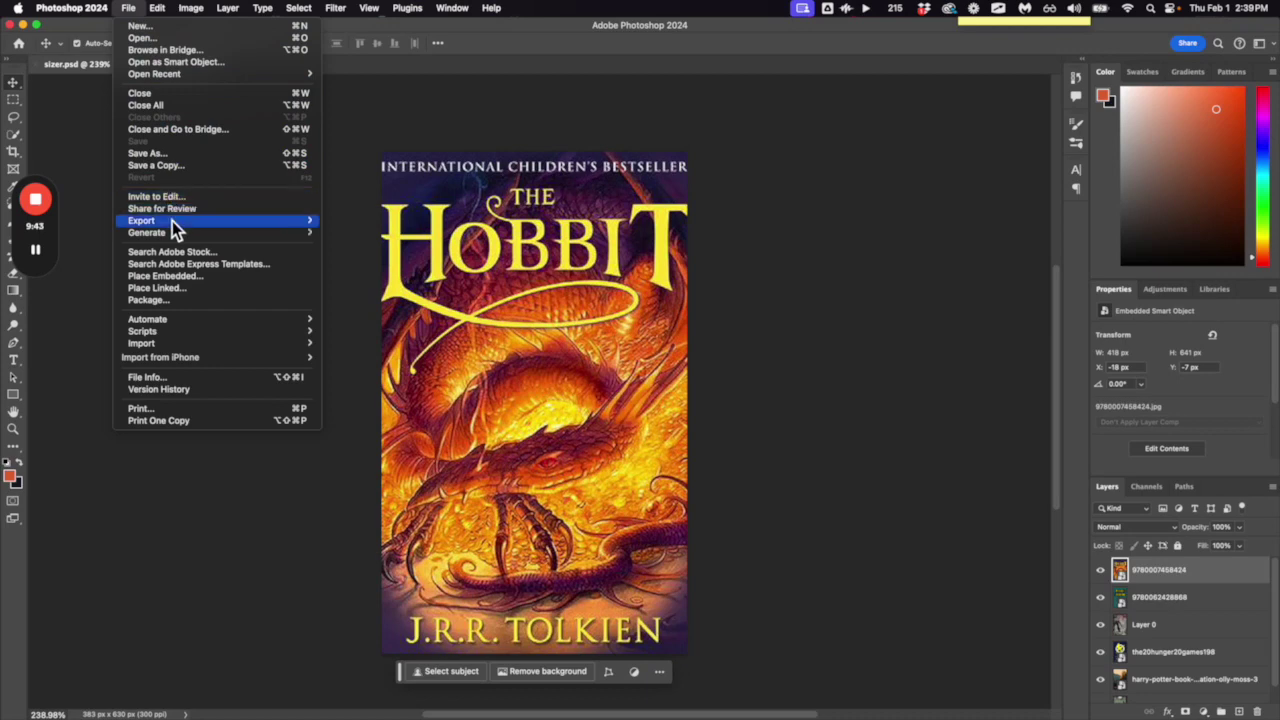
{"action": "mouse_move", "coordinate": [172, 221]}
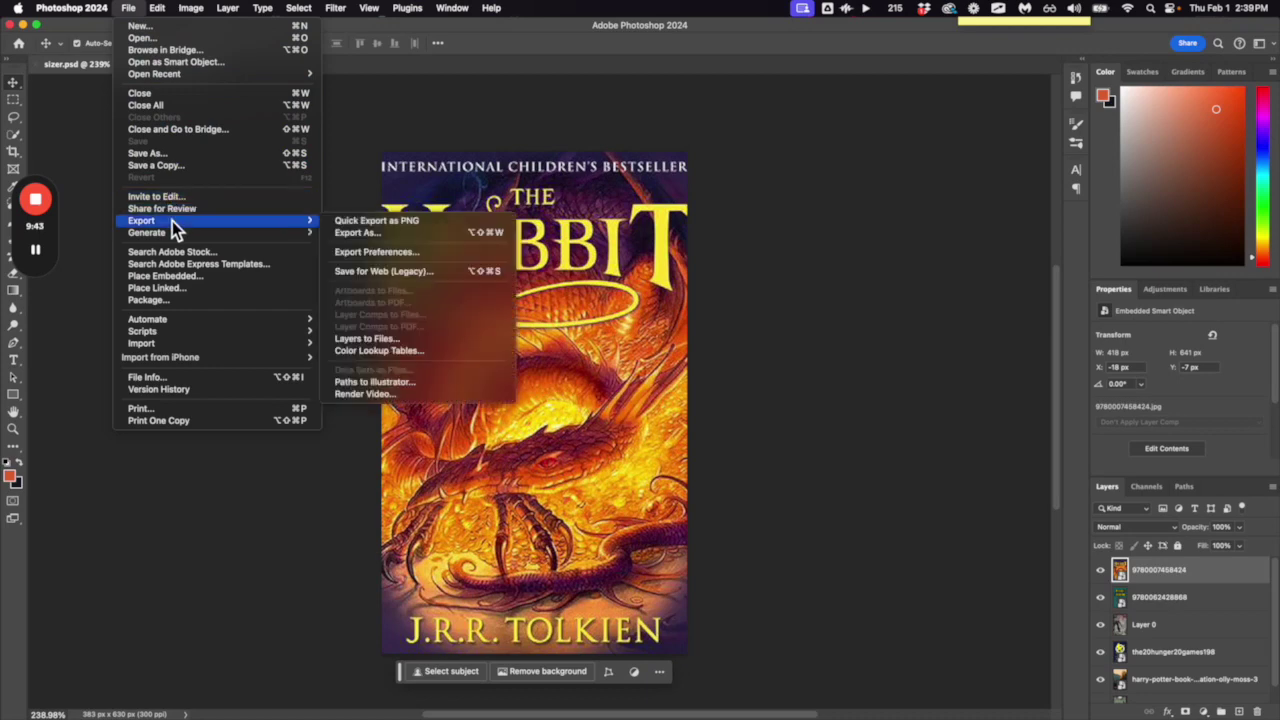
{"action": "left_click", "coordinate": [342, 236]}
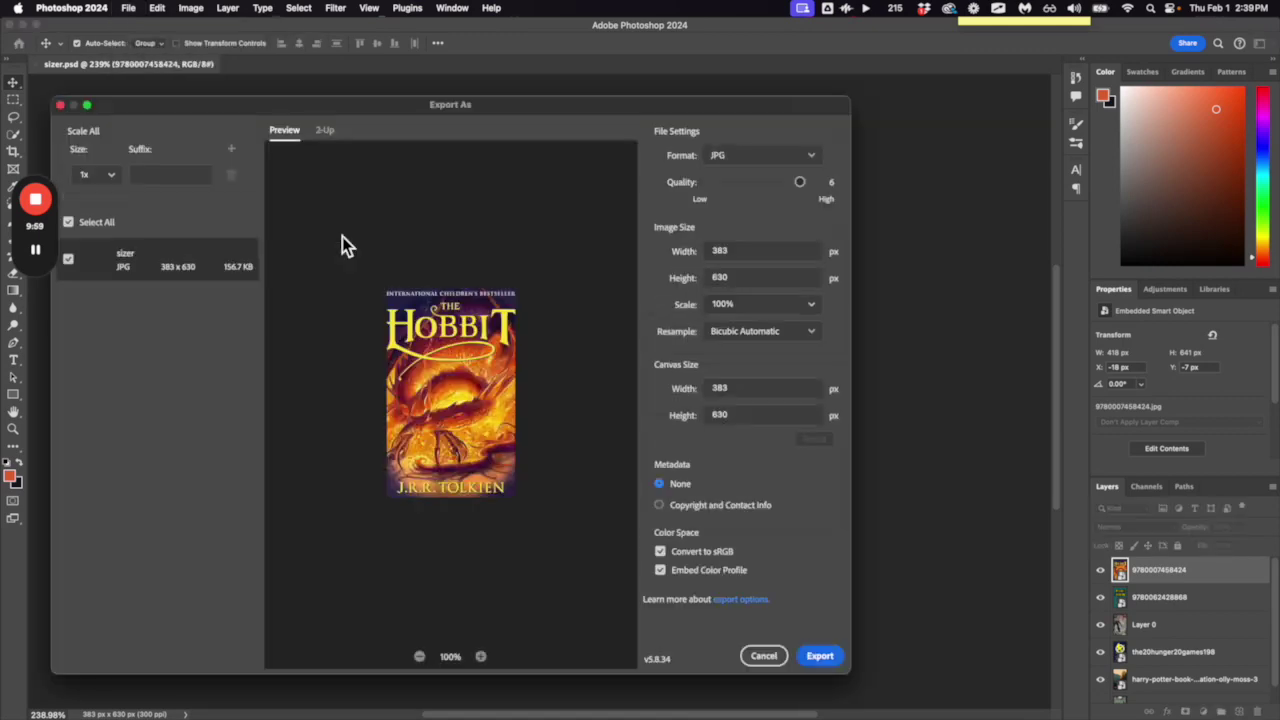
{"action": "key", "text": "ctrl+shift+a"}
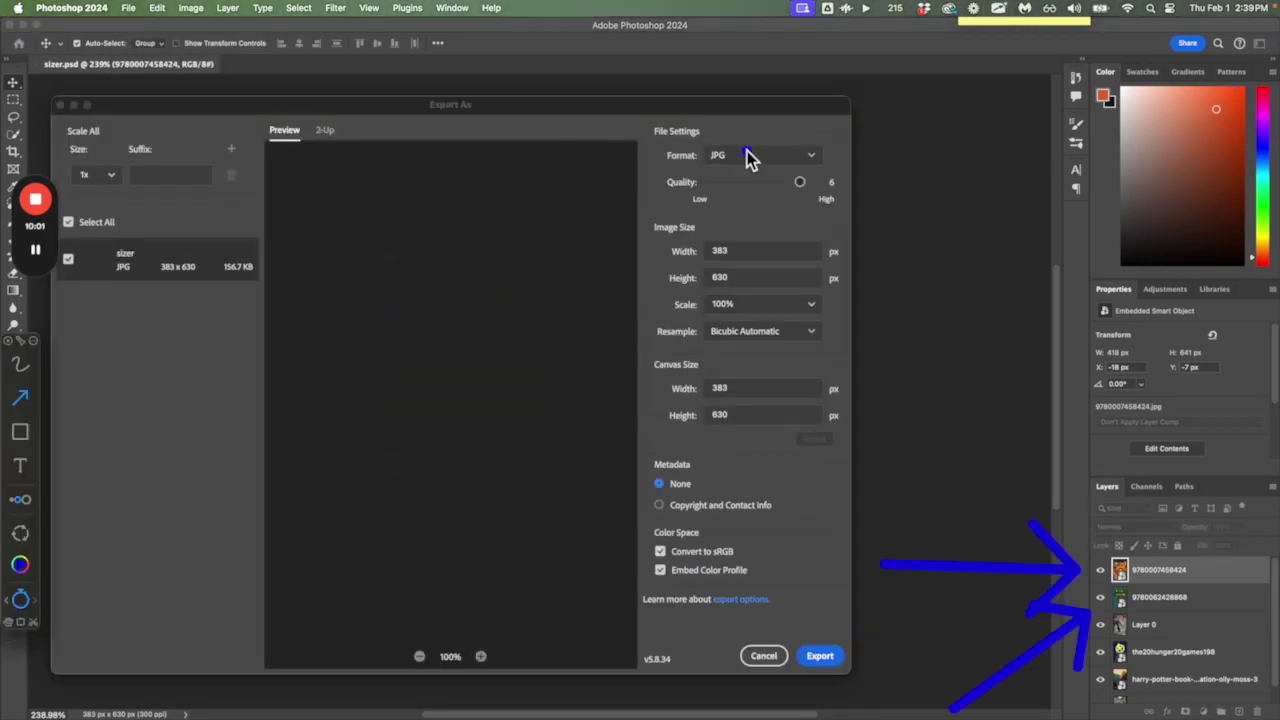
{"action": "left_click", "coordinate": [24, 432]}
{"action": "left_click_drag", "start_coordinate": [653, 120], "coordinate": [840, 184]}
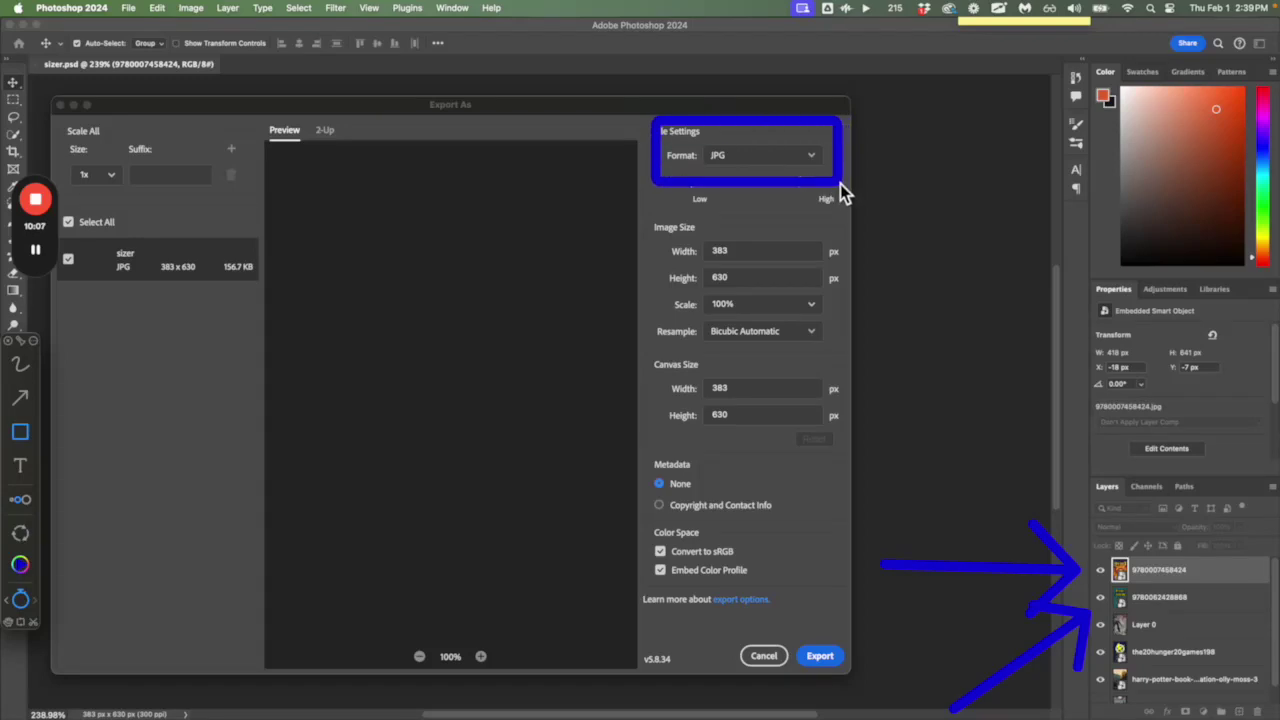
{"action": "left_click", "coordinate": [925, 300]}
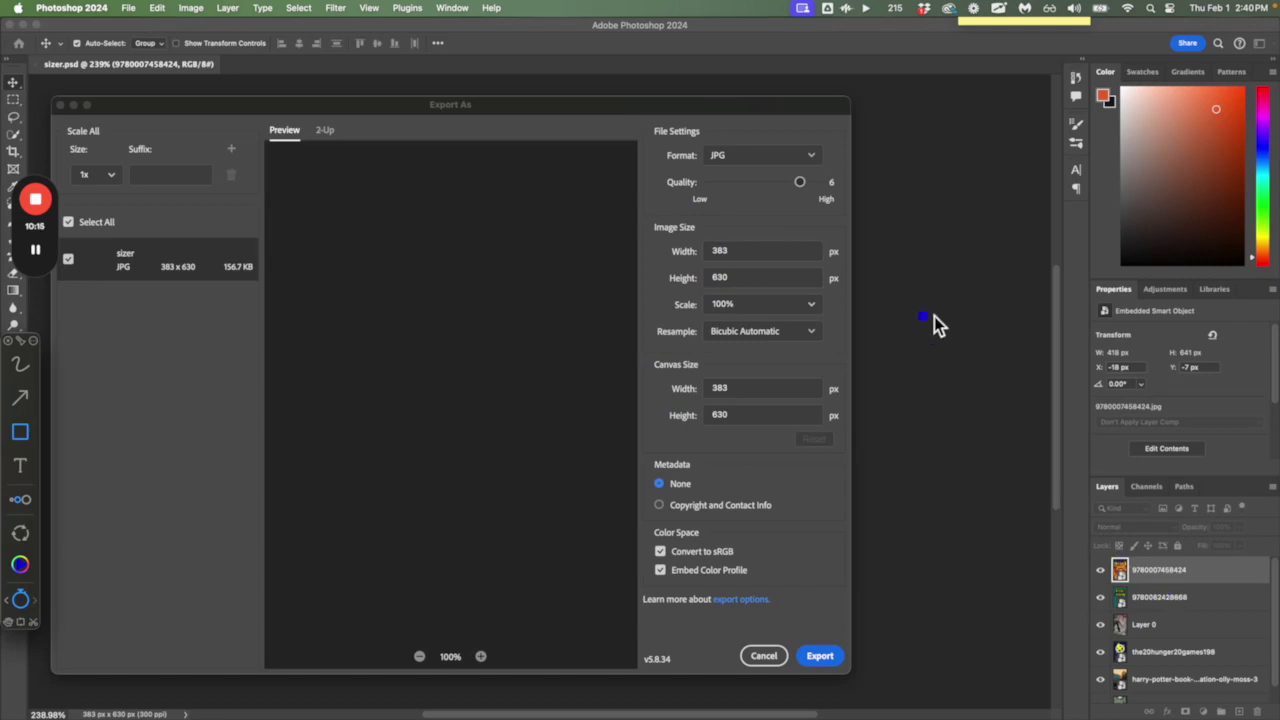
- Export The Hobbit cover as a 383 x 630 px JPG named 1.jpg into the Top 6 - D folder on the Desktop
{"action": "left_click", "coordinate": [829, 664]}
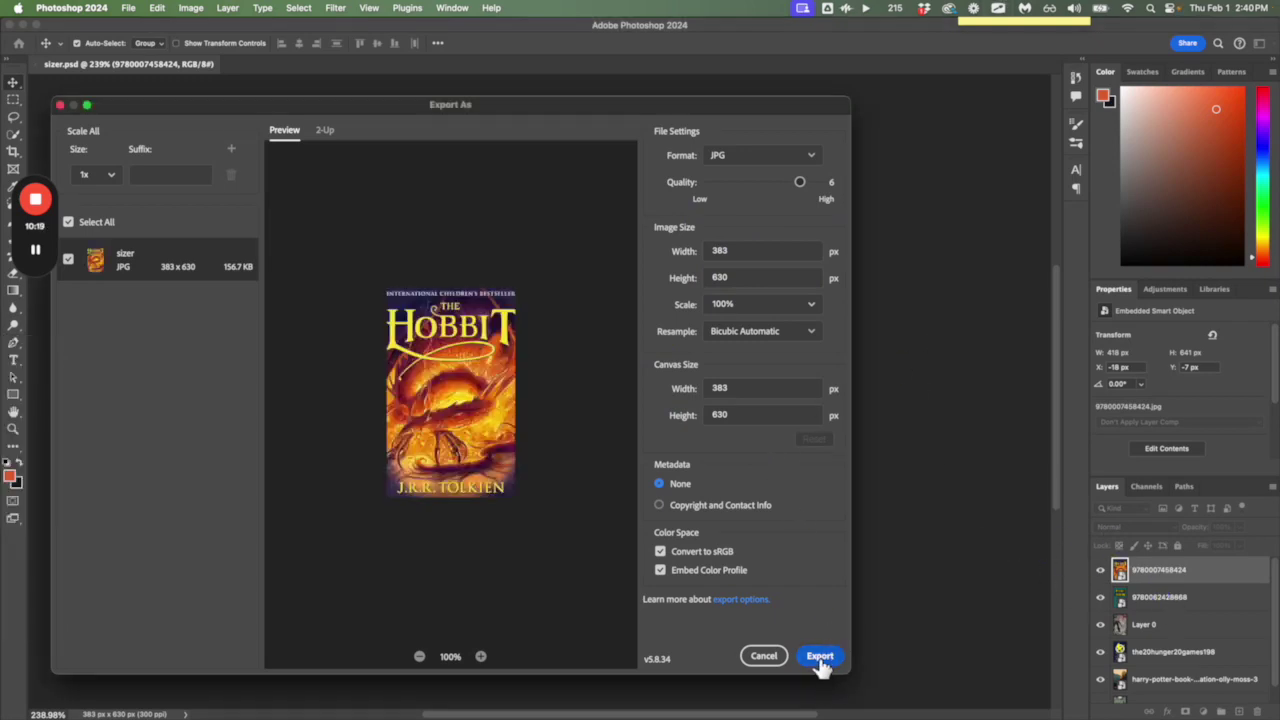
{"action": "left_click", "coordinate": [820, 658]}
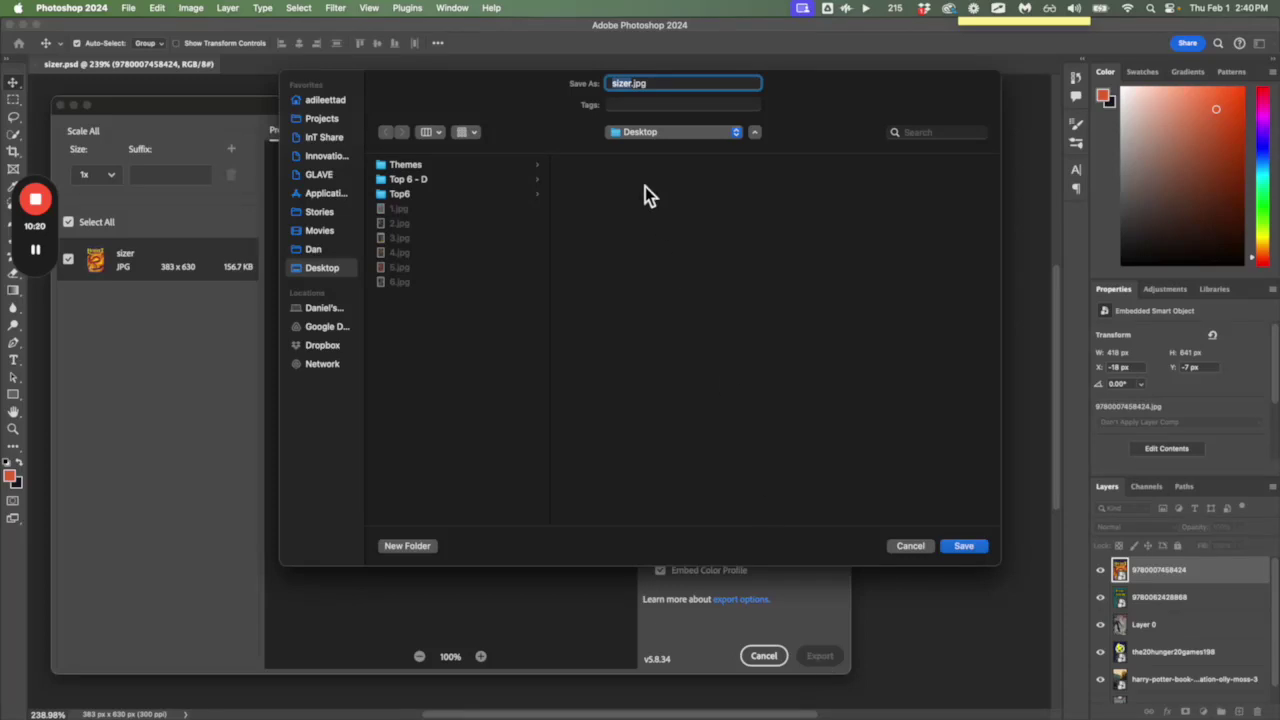
{"action": "left_click", "coordinate": [429, 179]}
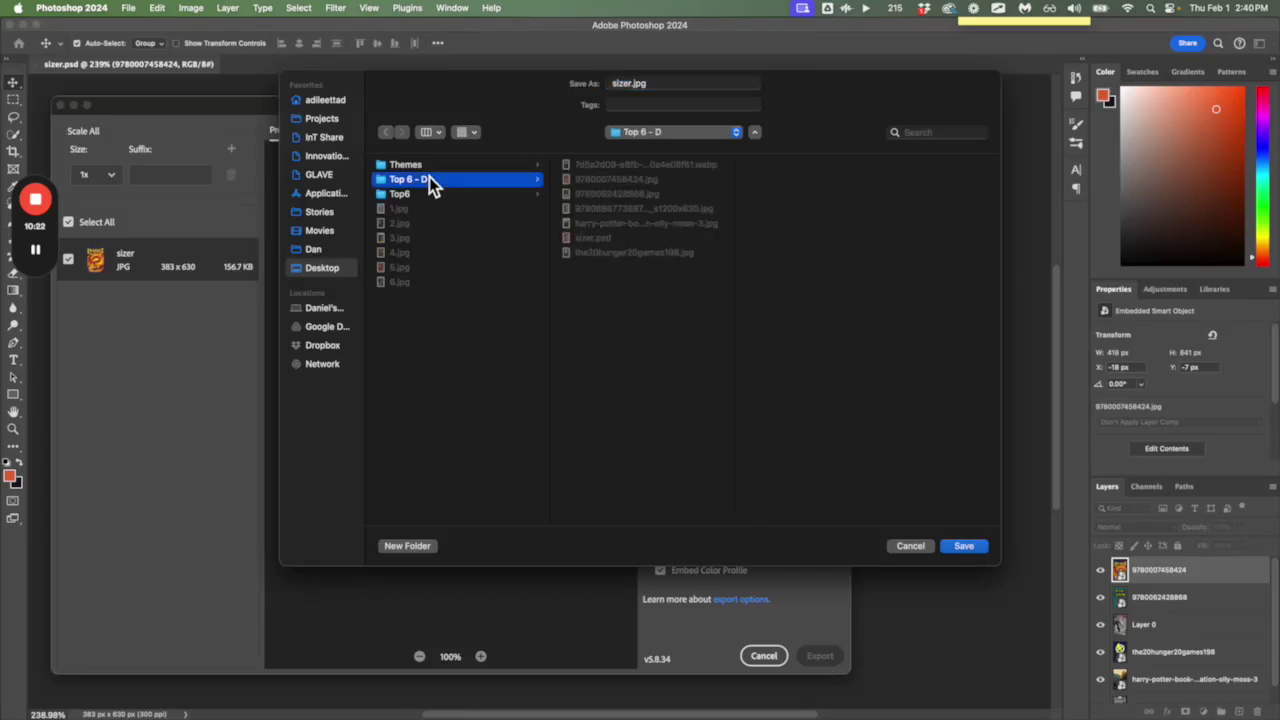
{"action": "left_click", "coordinate": [632, 86]}
{"action": "double_click", "coordinate": [630, 84]}
{"action": "type", "text": "1"}
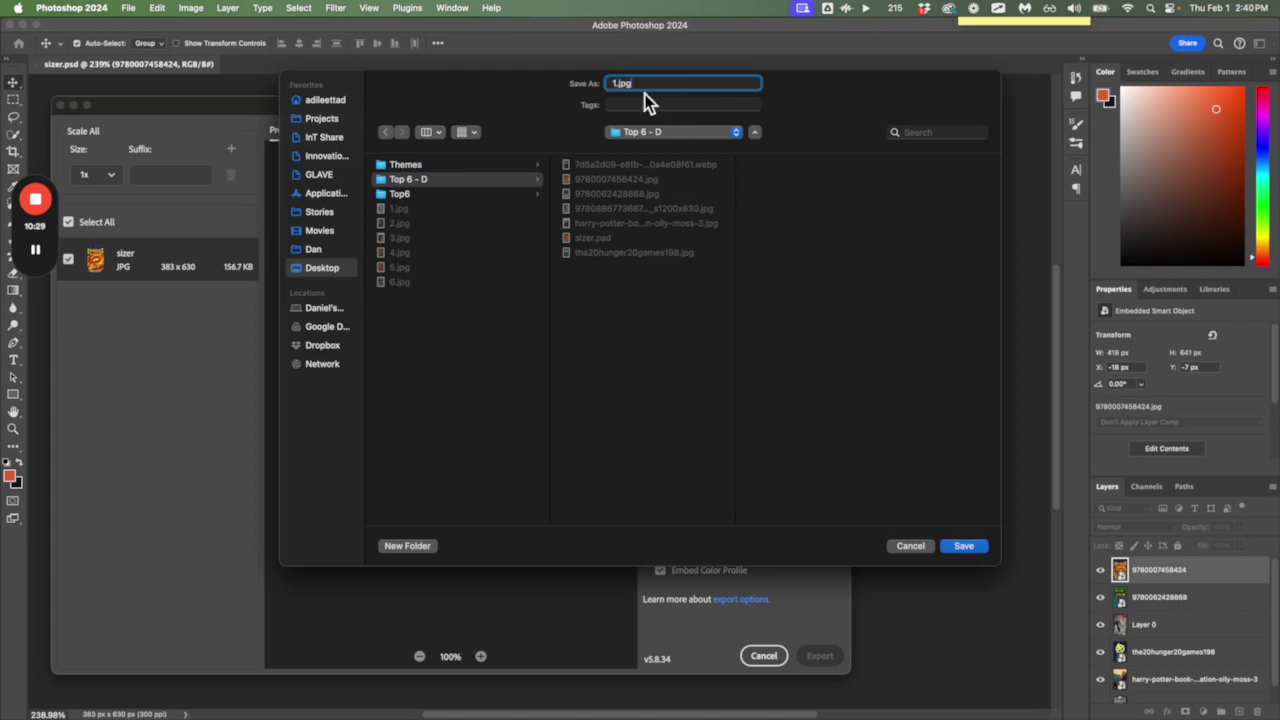
{"action": "left_click_drag", "start_coordinate": [644, 93], "coordinate": [594, 90]}
{"action": "left_click", "coordinate": [623, 88]}
{"action": "left_click", "coordinate": [962, 545]}
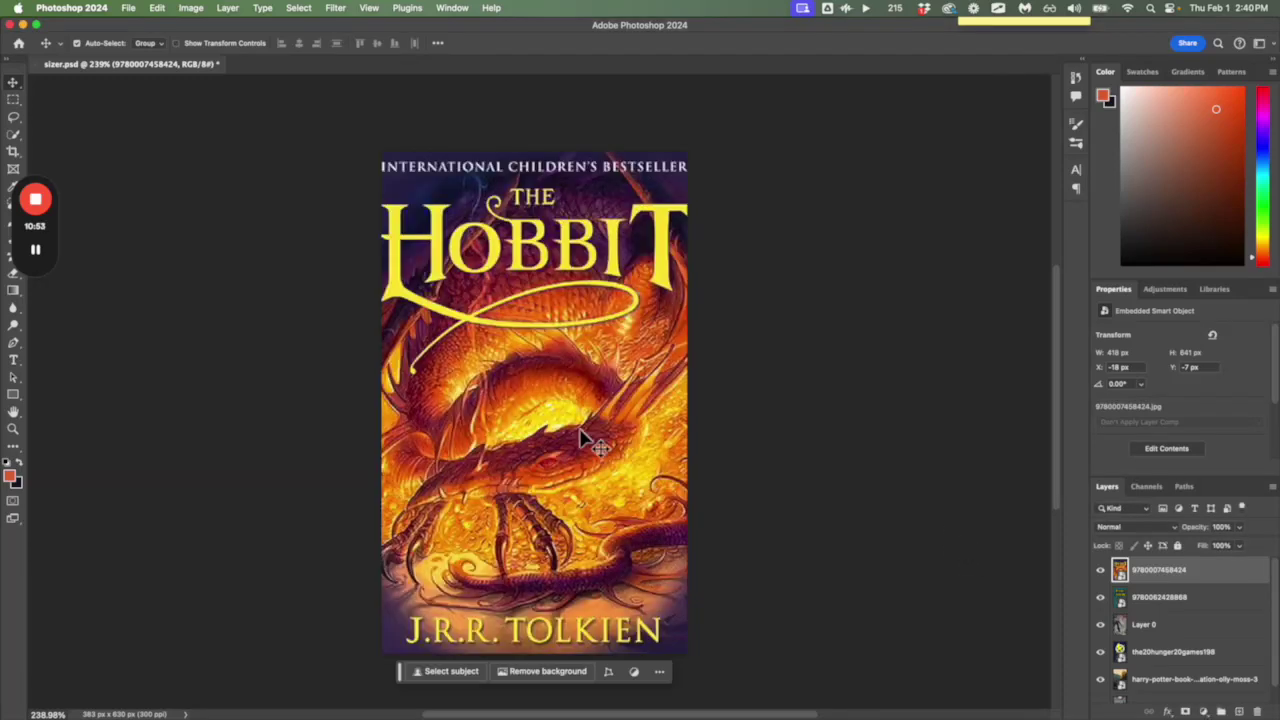